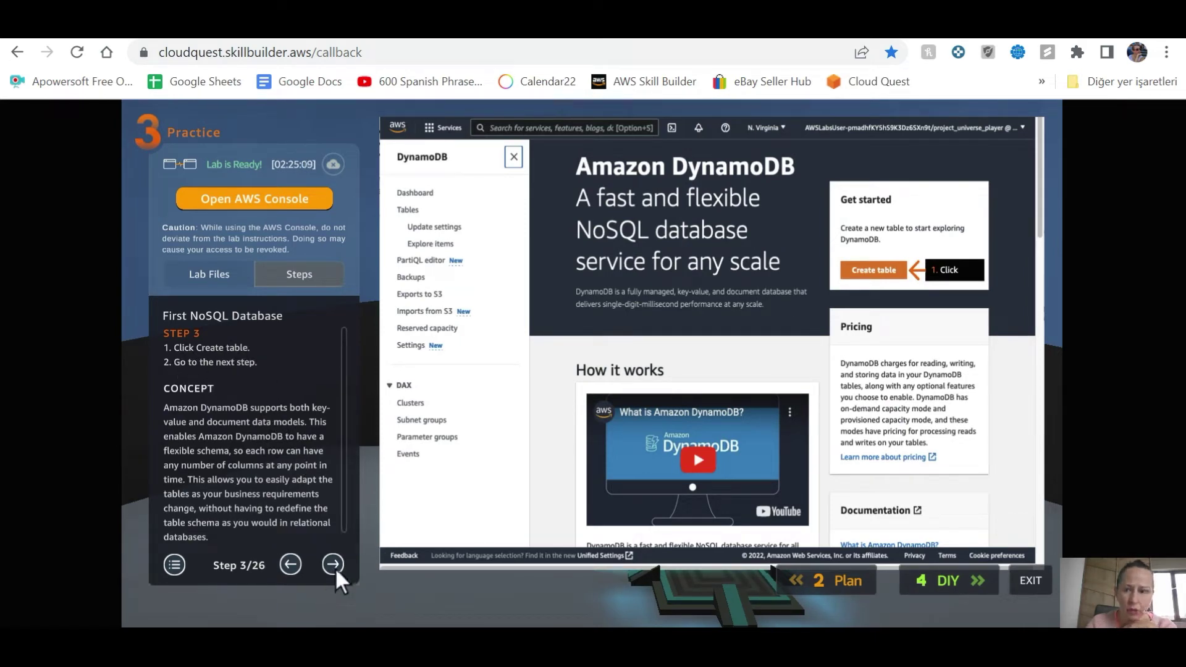
Step: Advance the lab instructions to step 4, open the DynamoDB service in the AWS console, and start creating a table
{"action": "key", "text": "Right"}
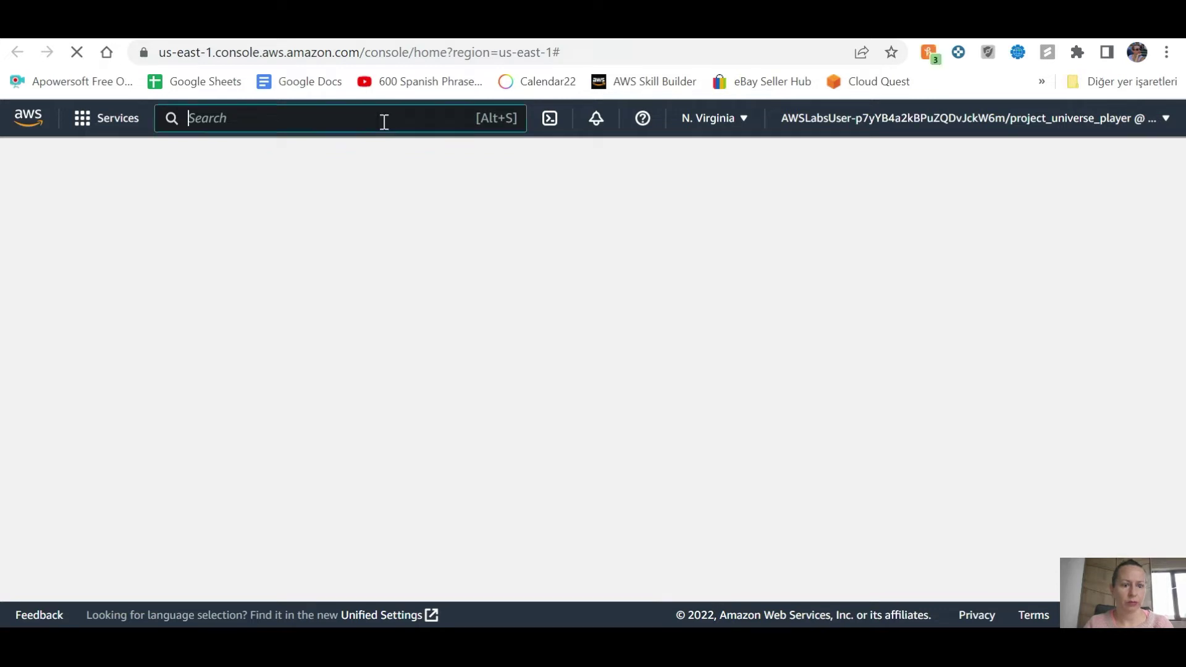
{"action": "type", "text": "d"}
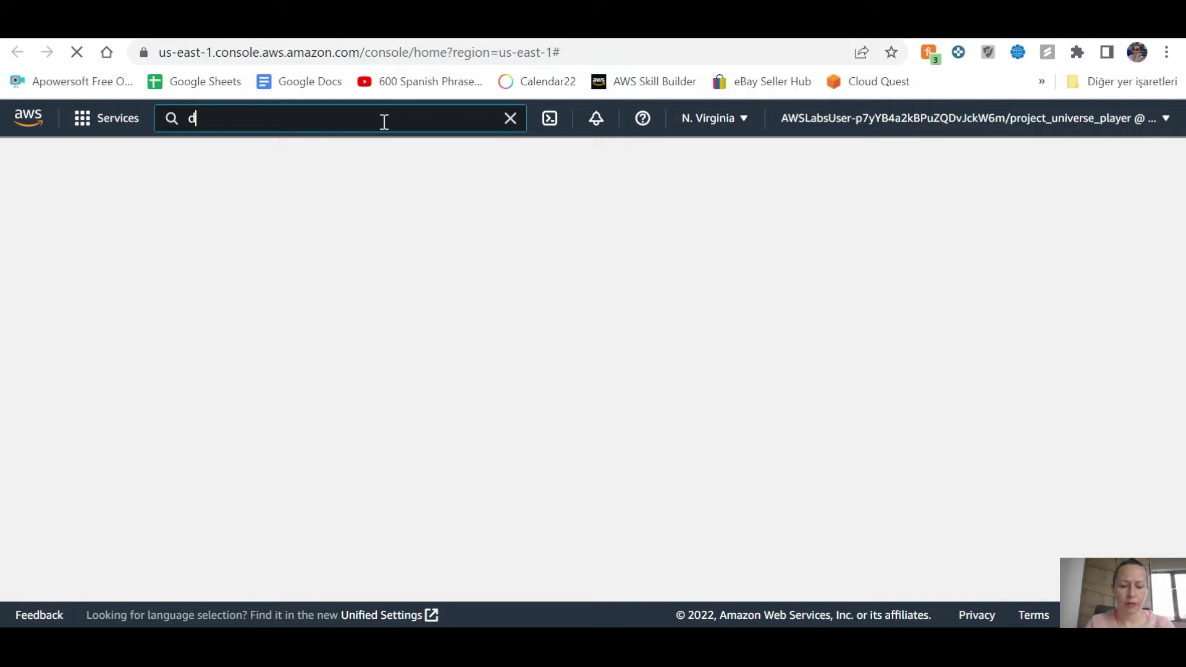
{"action": "type", "text": "ynamodb"}
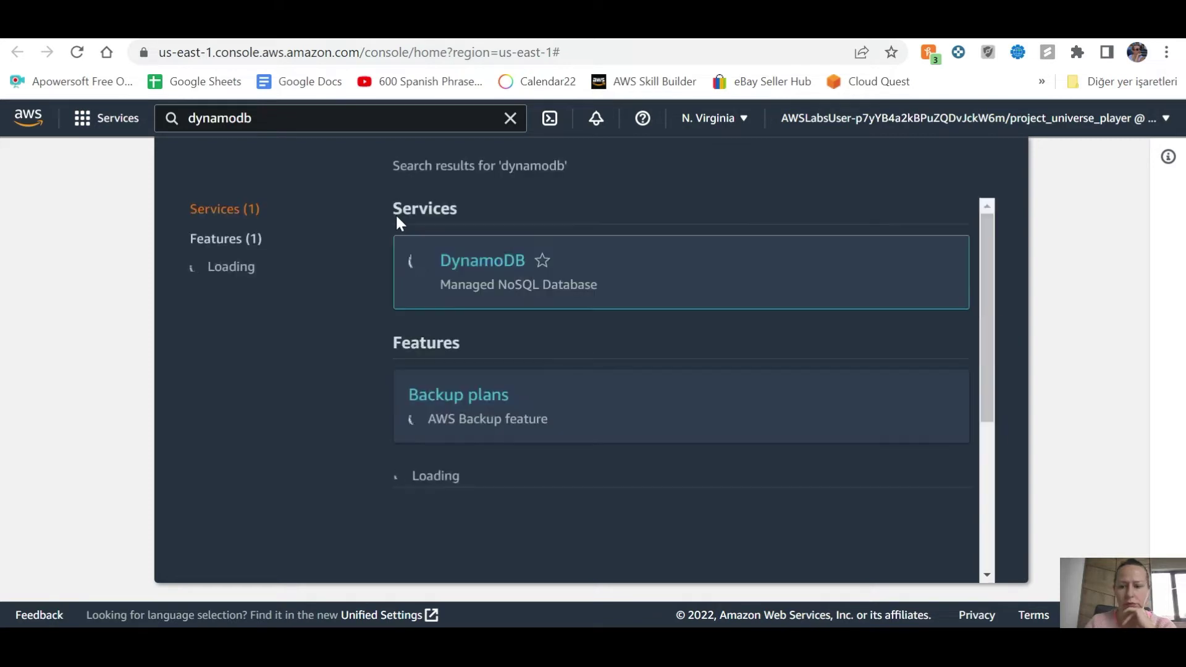
{"action": "left_click", "coordinate": [498, 265]}
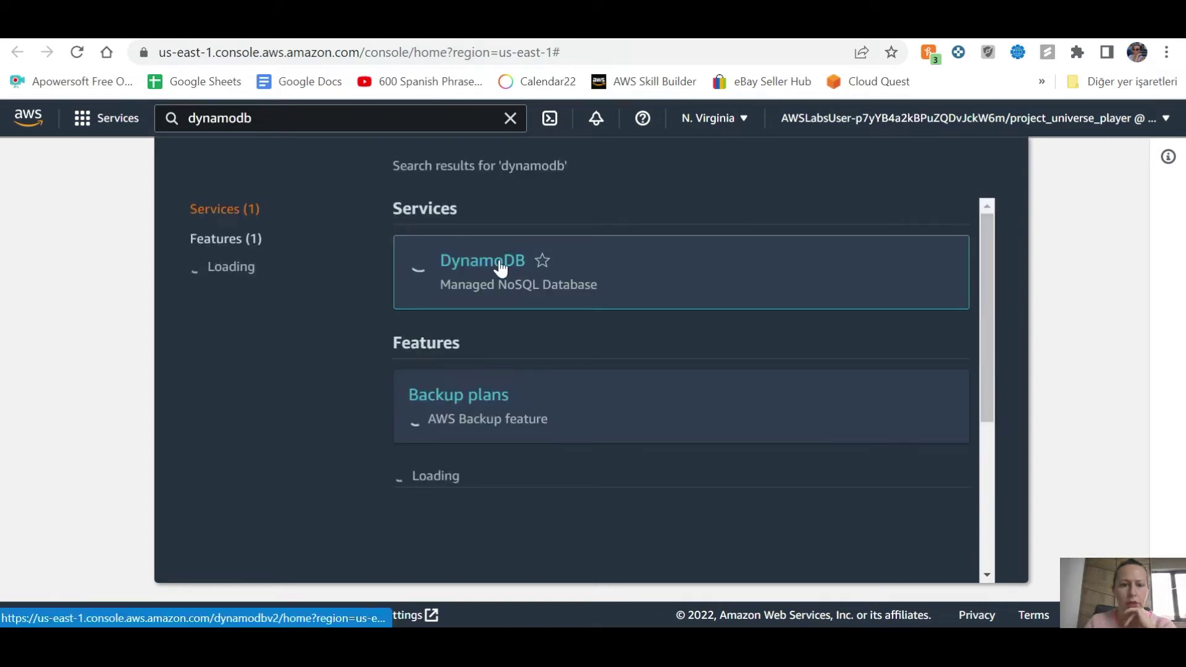
{"action": "left_click", "coordinate": [500, 266]}
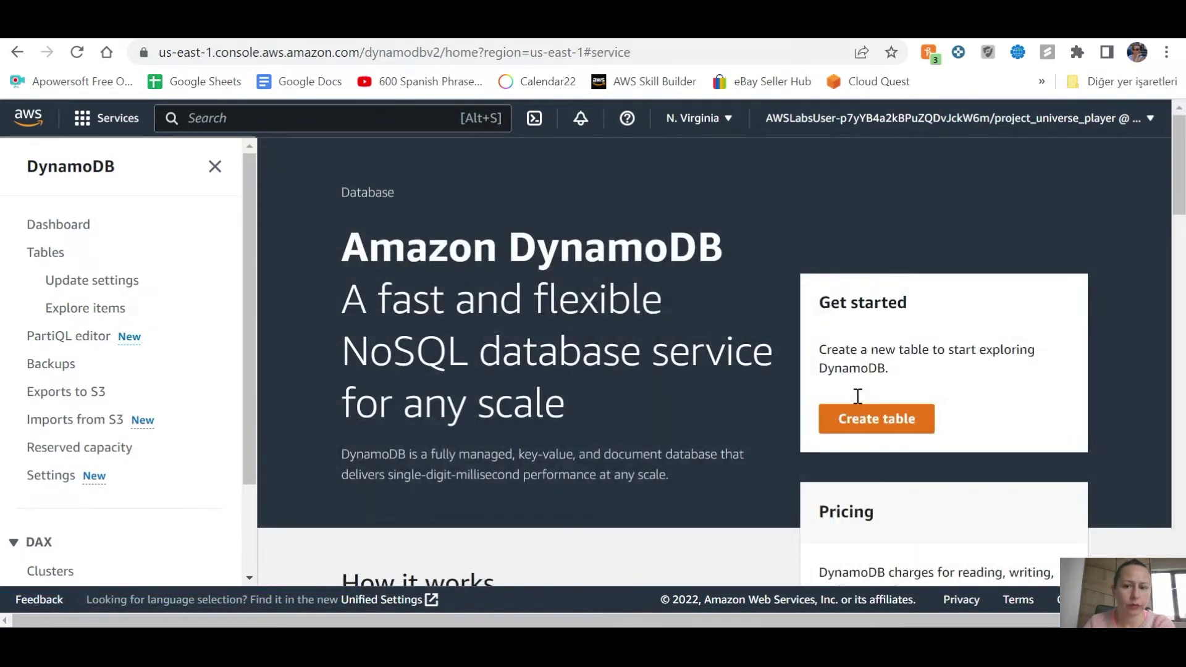
{"action": "left_click", "coordinate": [880, 425]}
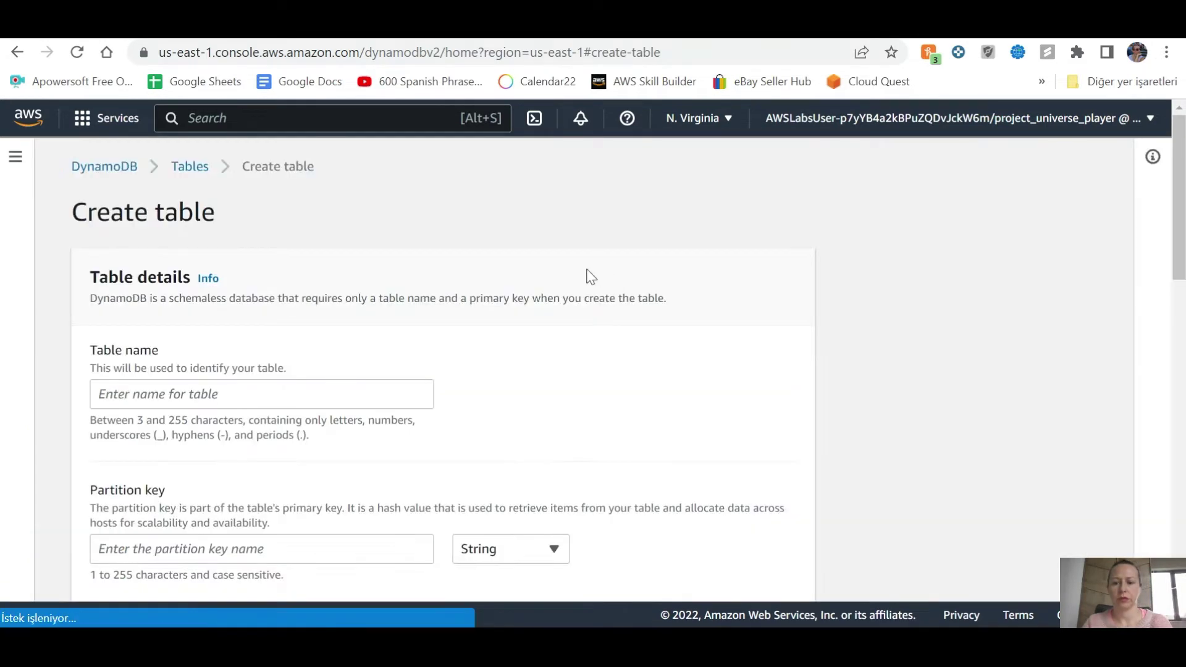
Step: Consult the lab instructions for the required table name and name the new table UserVideoHistory
{"action": "key", "text": "ctrl+Tab"}
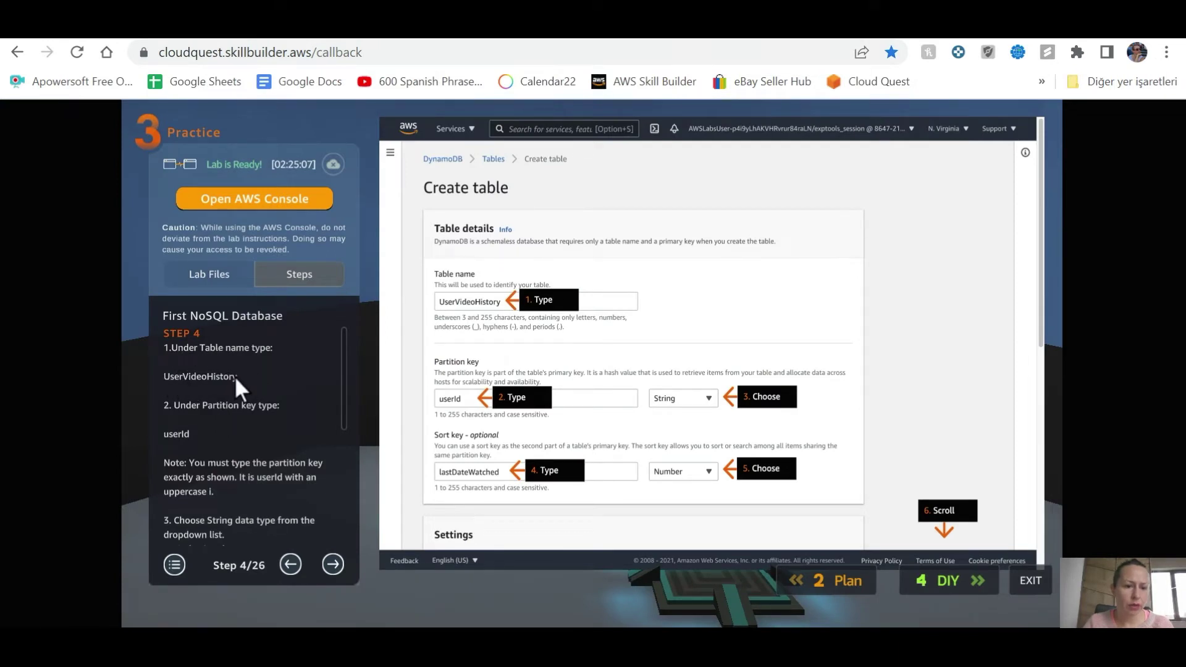
{"action": "key", "text": "ctrl+shift+Tab"}
{"action": "left_click", "coordinate": [187, 396]}
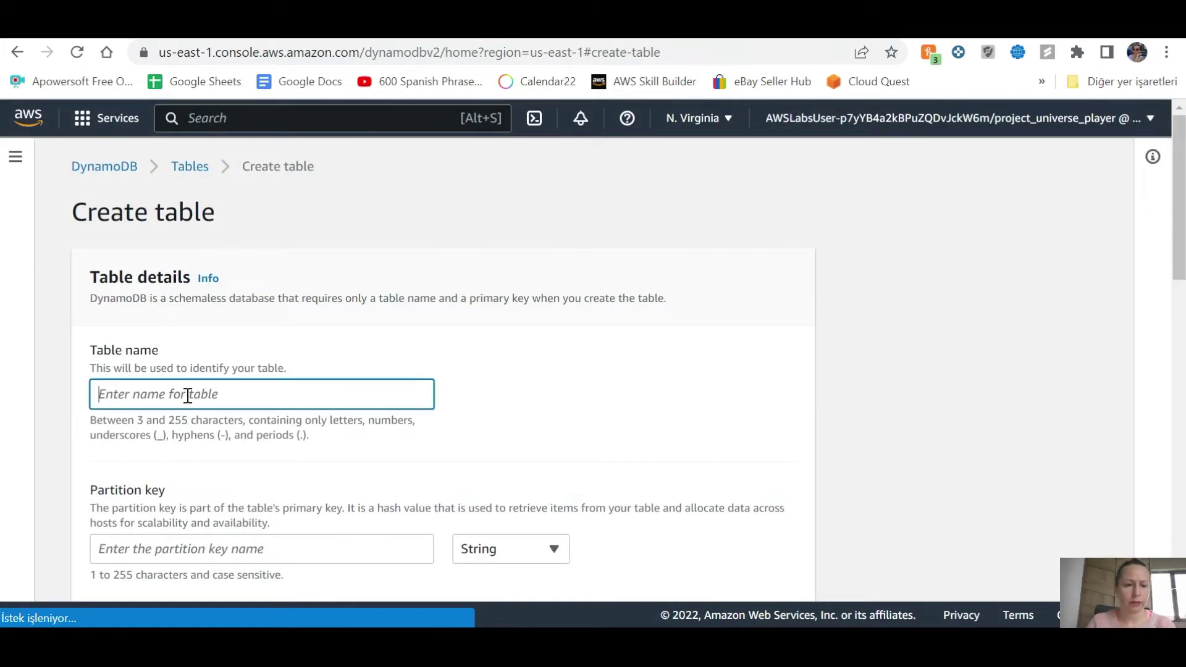
{"action": "type", "text": "UserVideo"}
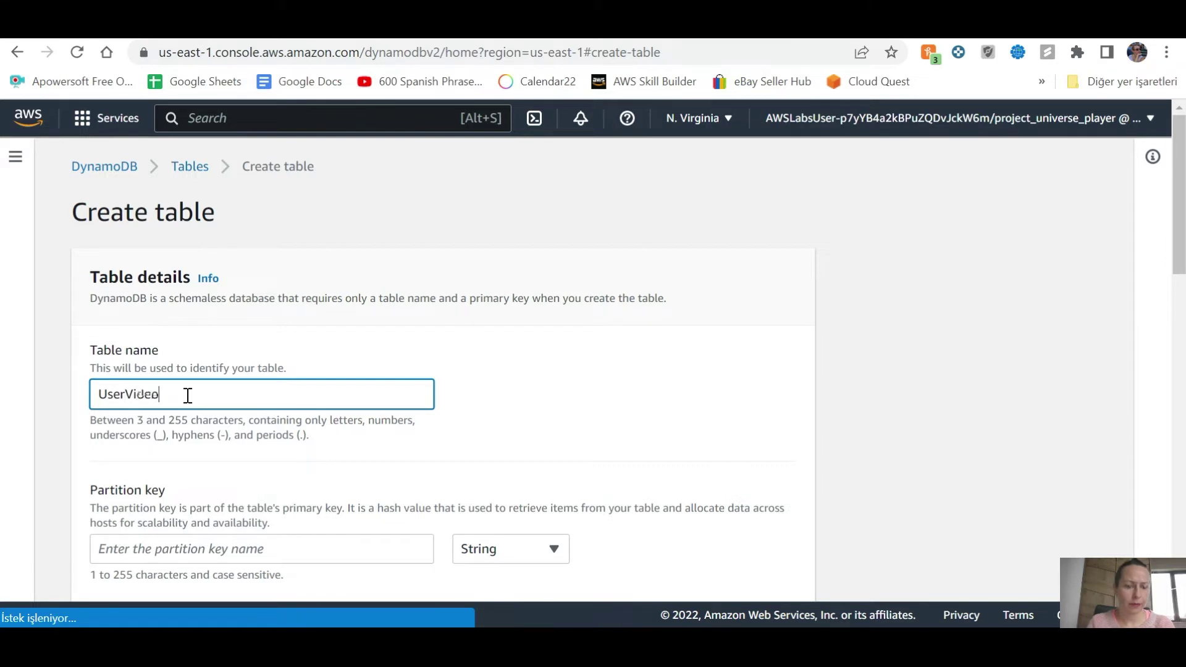
{"action": "type", "text": "Histo"}
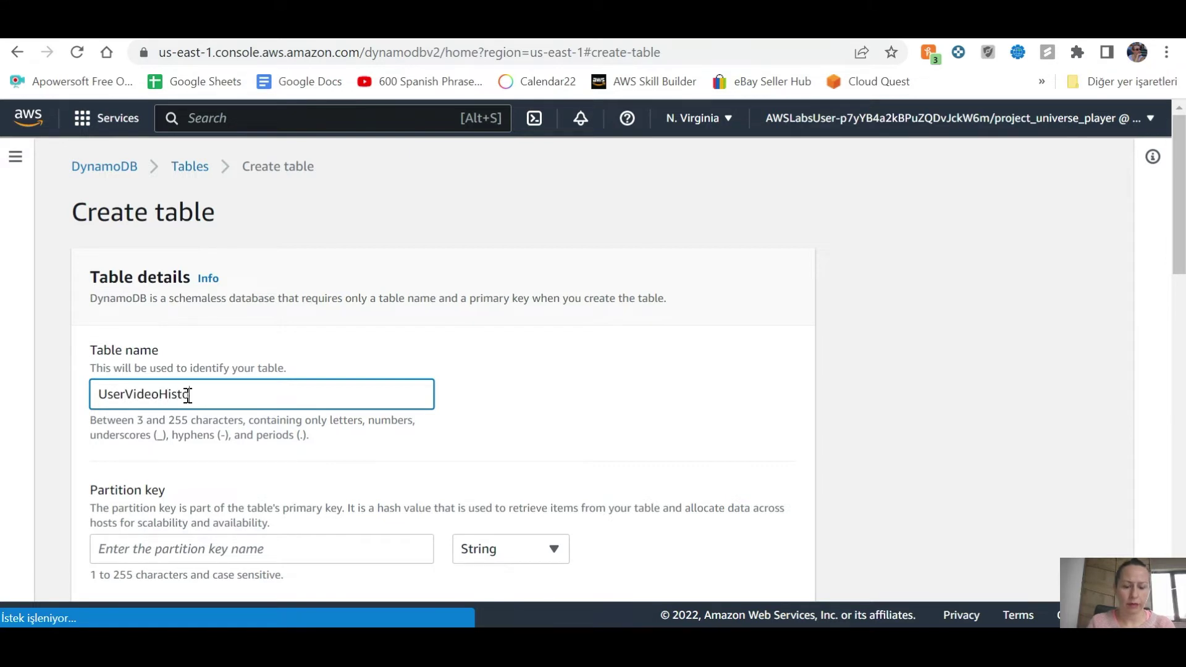
{"action": "type", "text": "ry"}
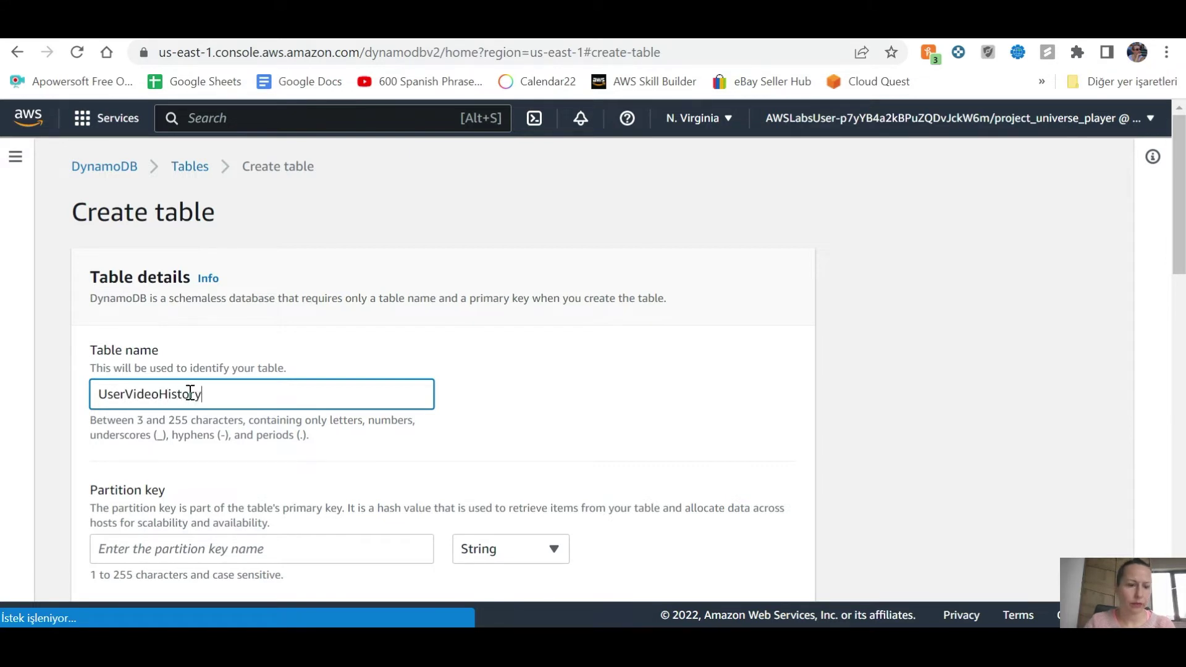
{"action": "left_click", "coordinate": [242, 350]}
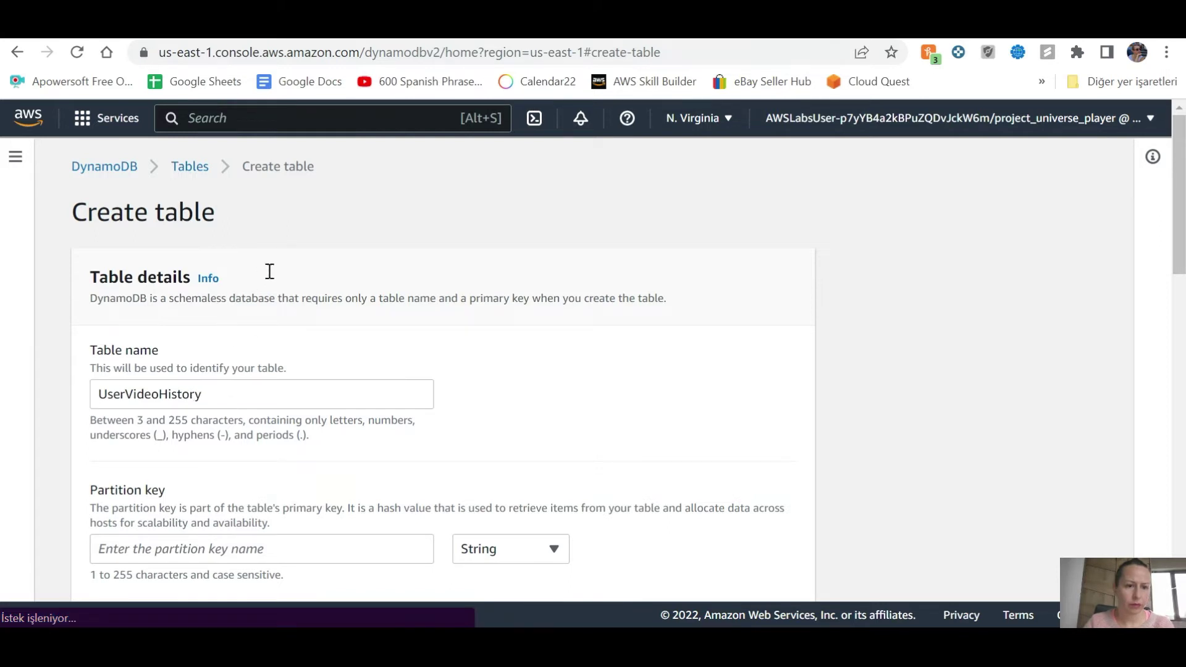
Step: Consult the lab instructions and enter userID as the new table's partition key name
{"action": "key", "text": "ctrl+Tab"}
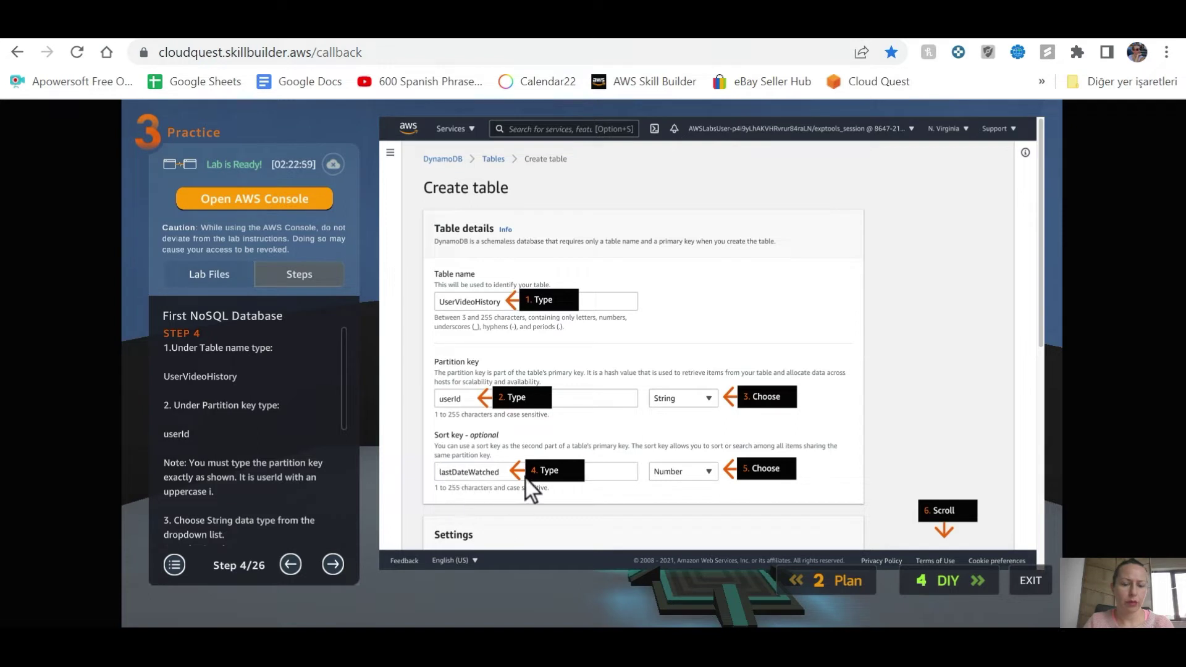
{"action": "type", "text": "user"}
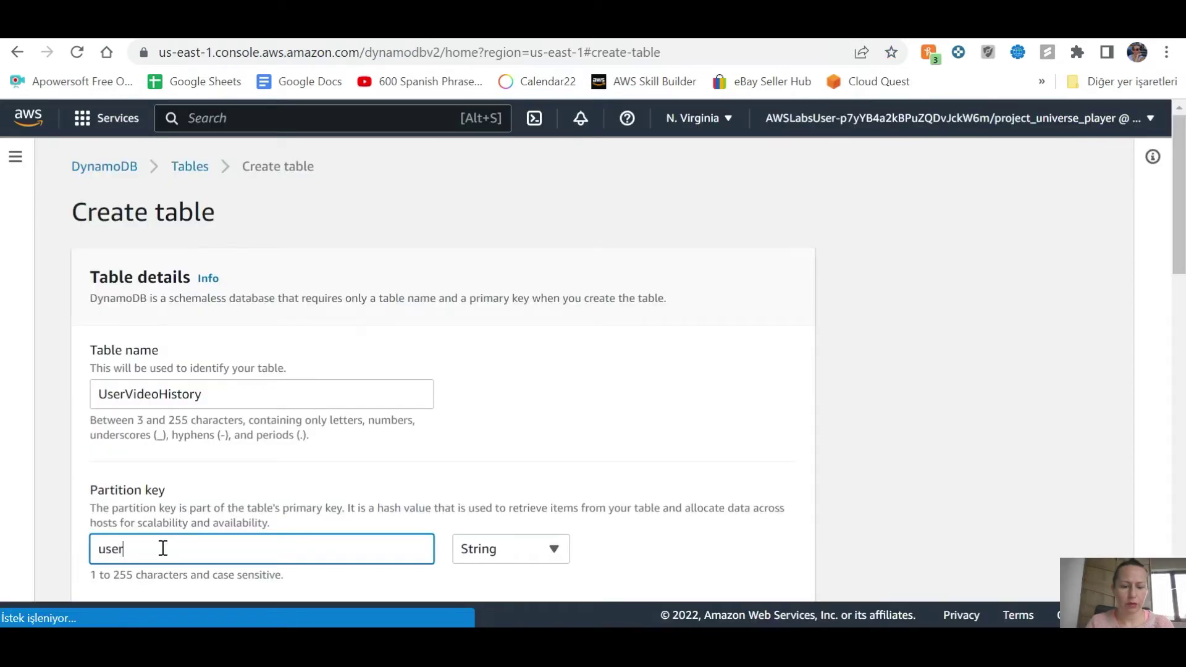
{"action": "type", "text": "ID"}
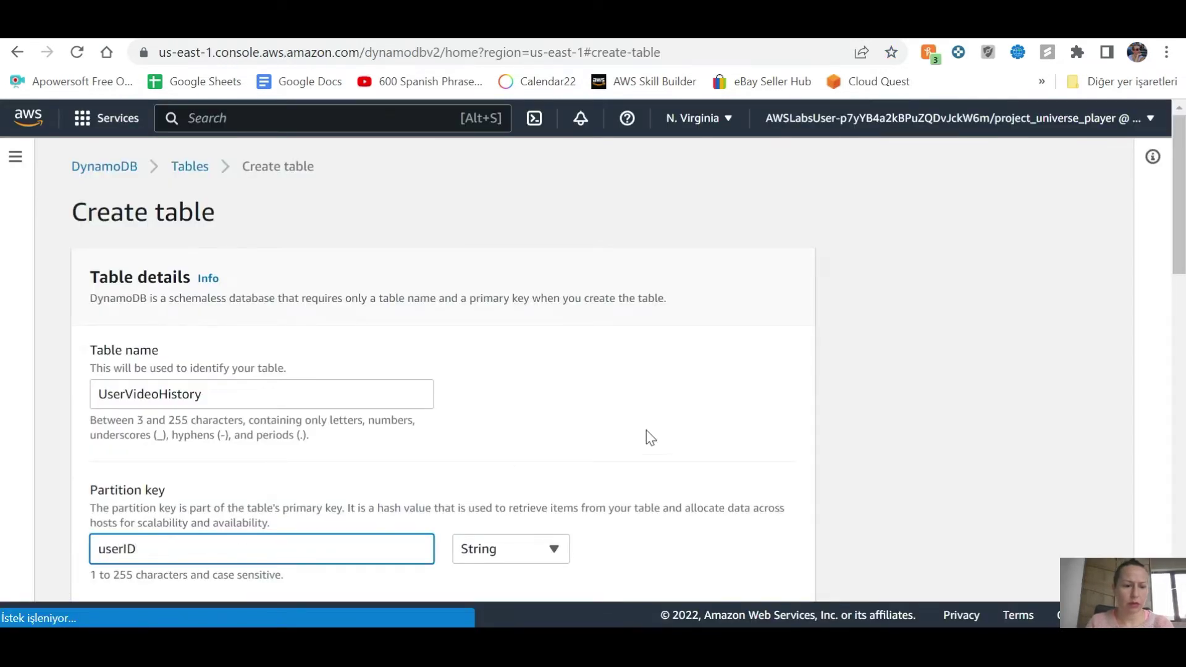
Step: Enter lastDateWatched as the table's optional sort key name, correcting the capital A in the spelling
{"action": "scroll", "coordinate": [647, 430], "scroll_direction": "down", "scroll_amount": 5}
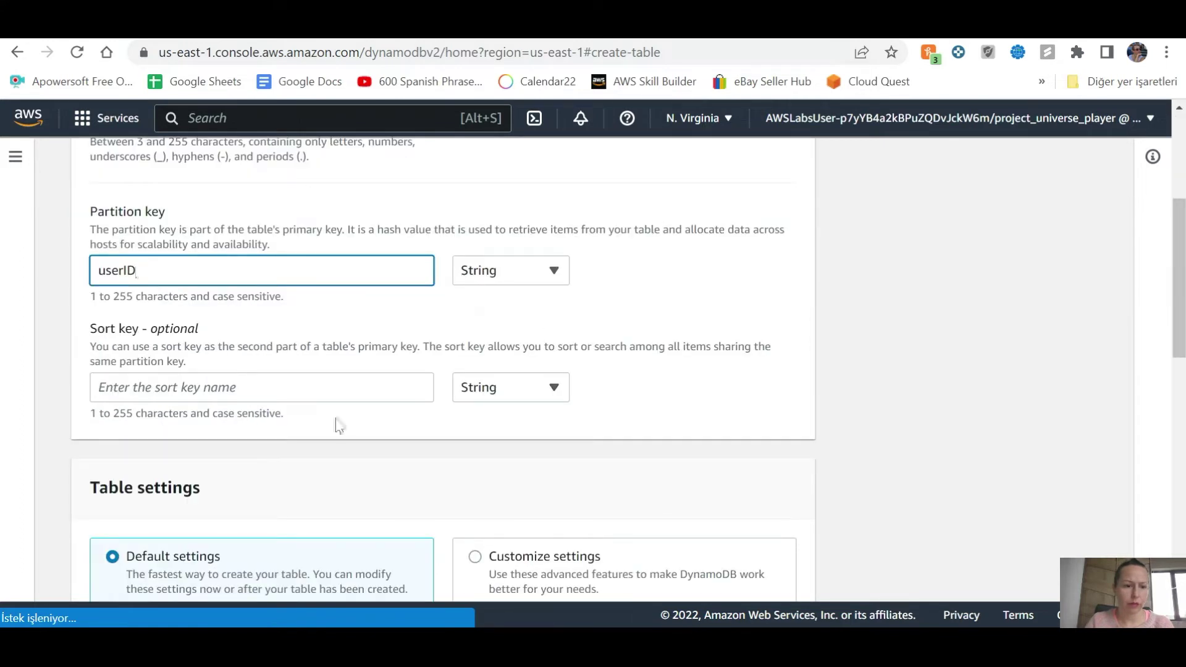
{"action": "left_click", "coordinate": [328, 388]}
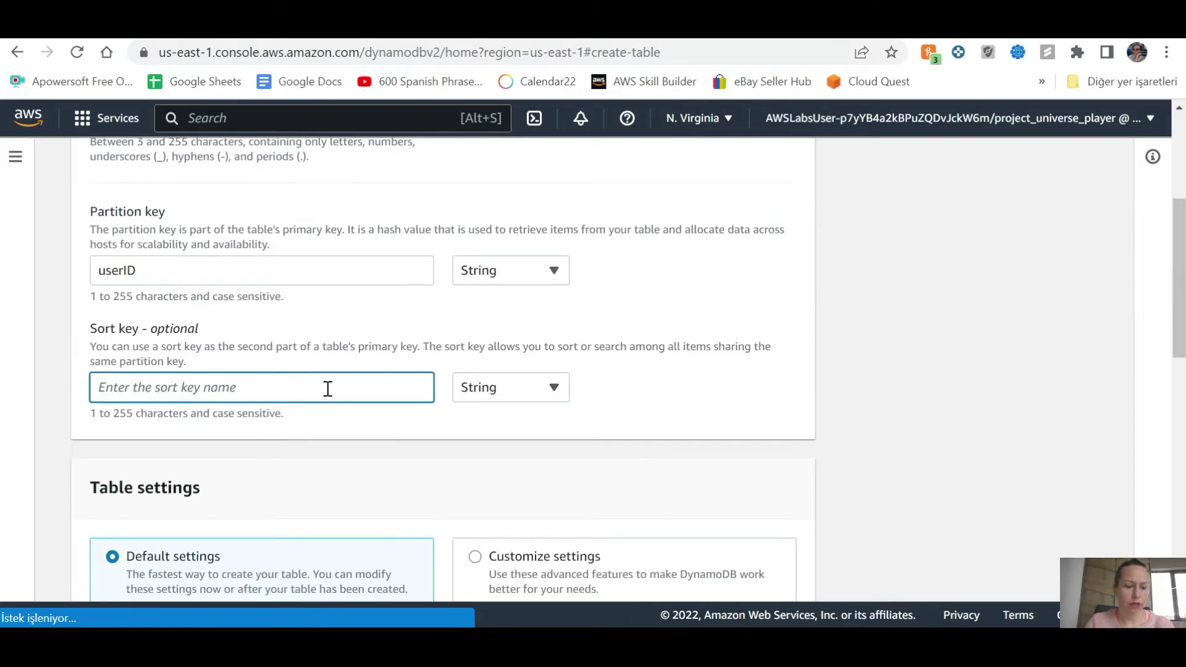
{"action": "type", "text": "lastDAteWatched"}
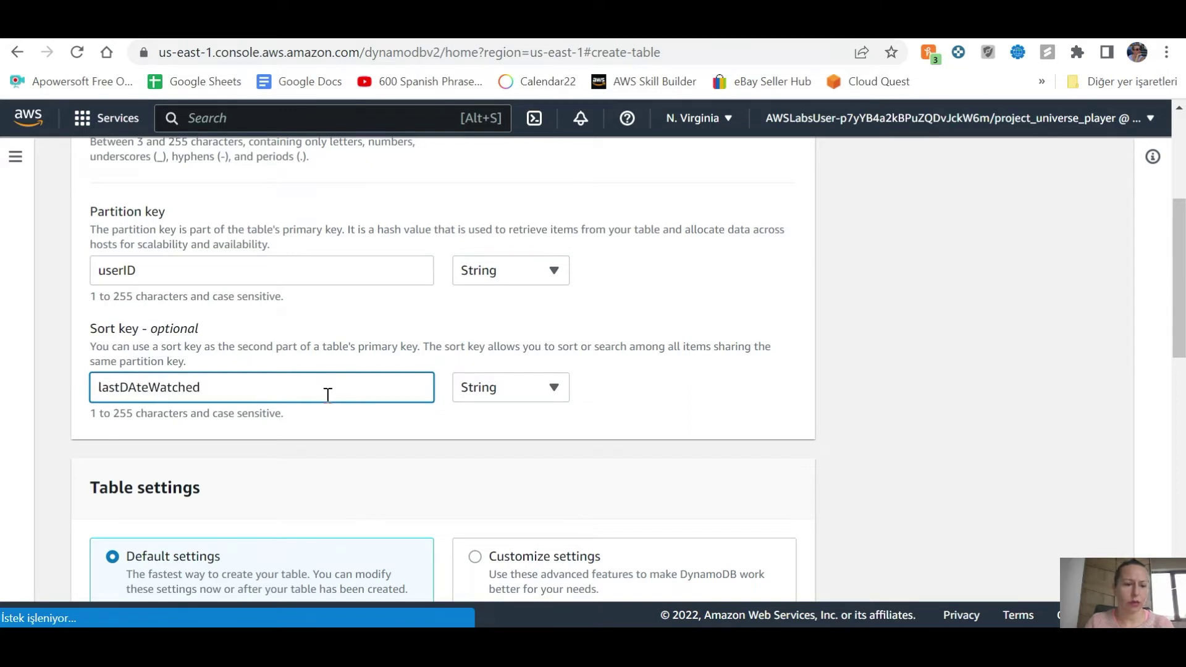
{"action": "left_click", "coordinate": [137, 388]}
{"action": "key", "text": "BackSpace"}
{"action": "type", "text": "a"}
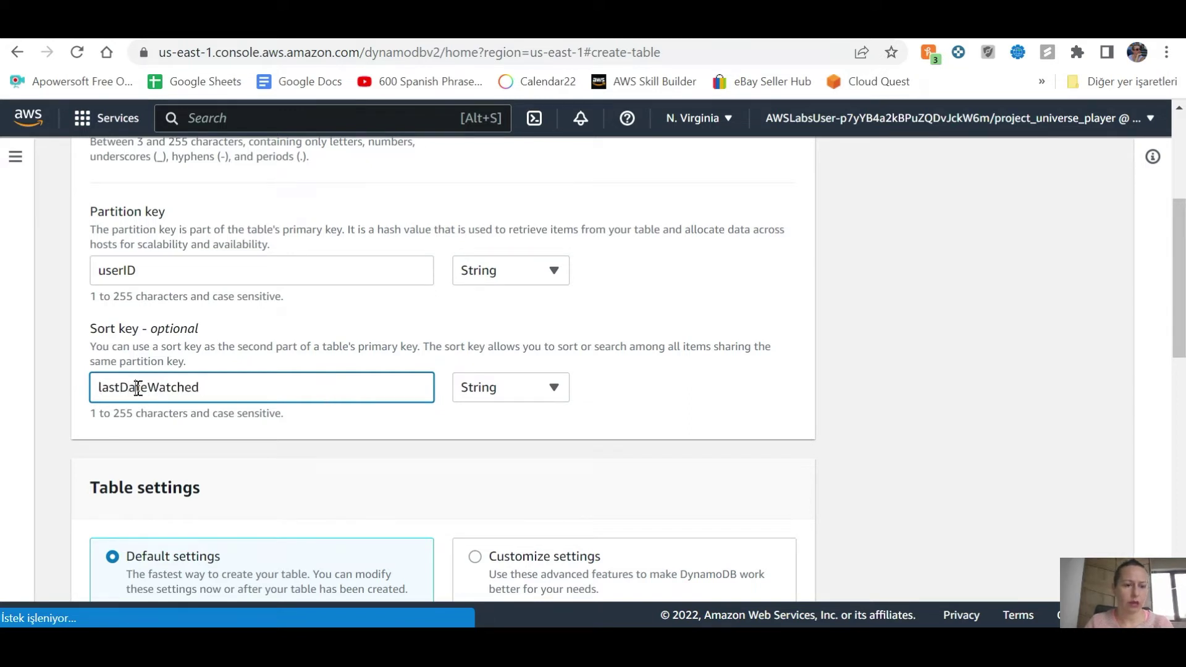
{"action": "left_click", "coordinate": [634, 401]}
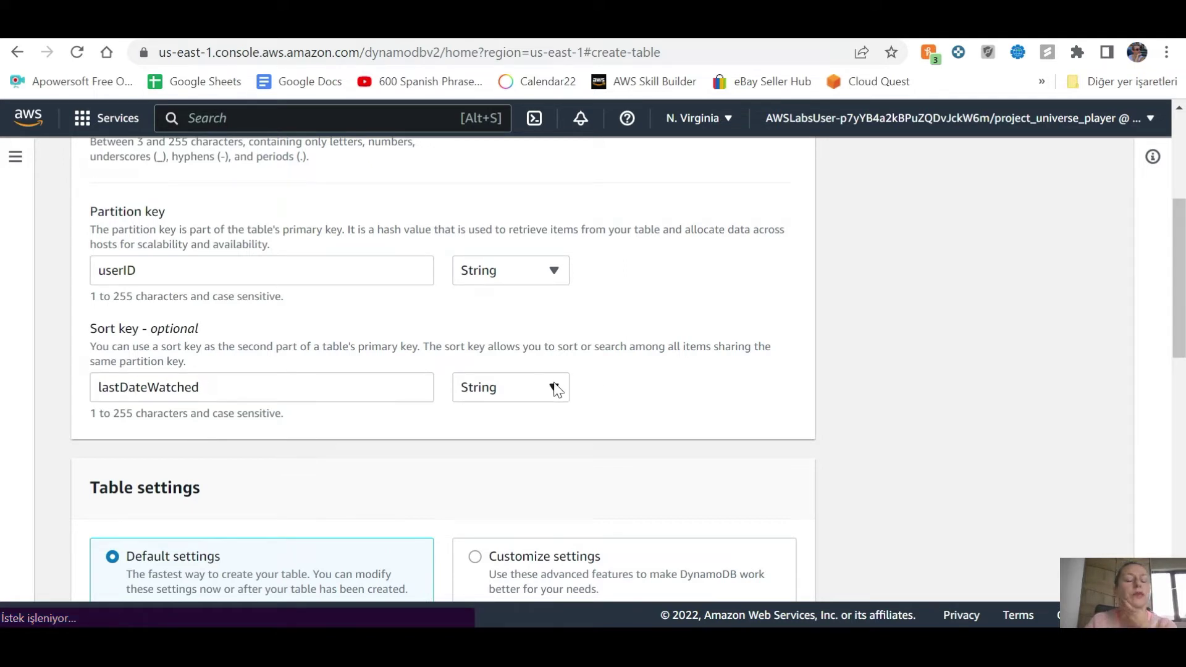
Step: Switch to the Cloud Quest lab, advance its instructions from step 5 to step 6, and return to the table form
{"action": "key", "text": "ctrl+shift+Tab"}
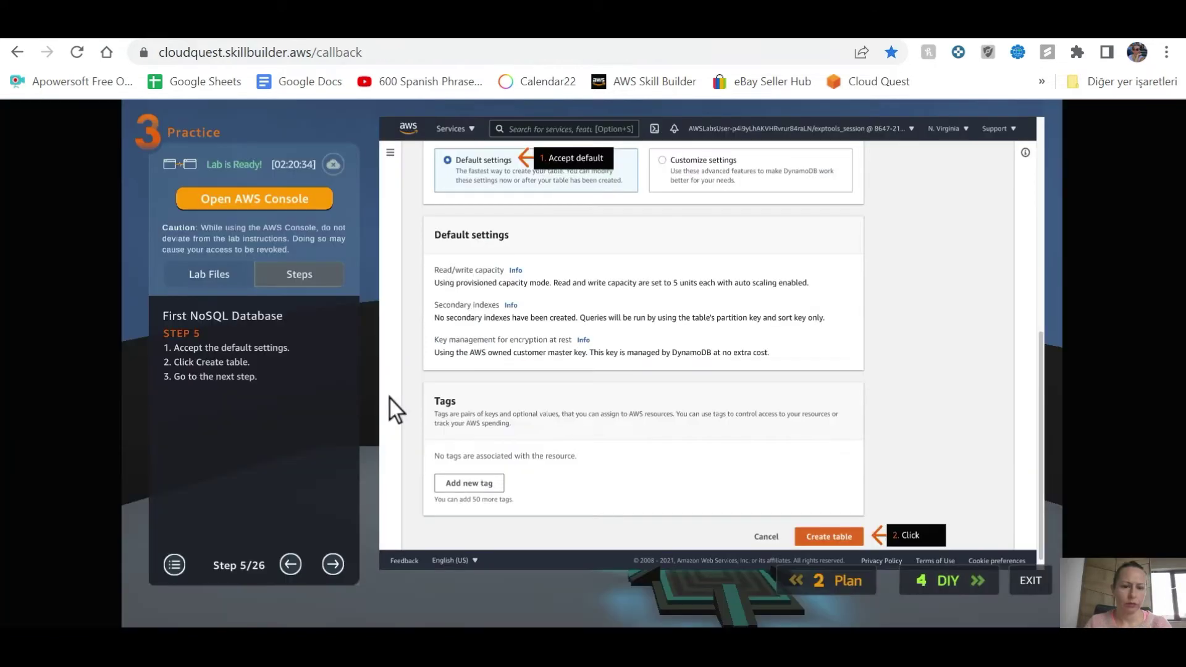
{"action": "left_click", "coordinate": [337, 564]}
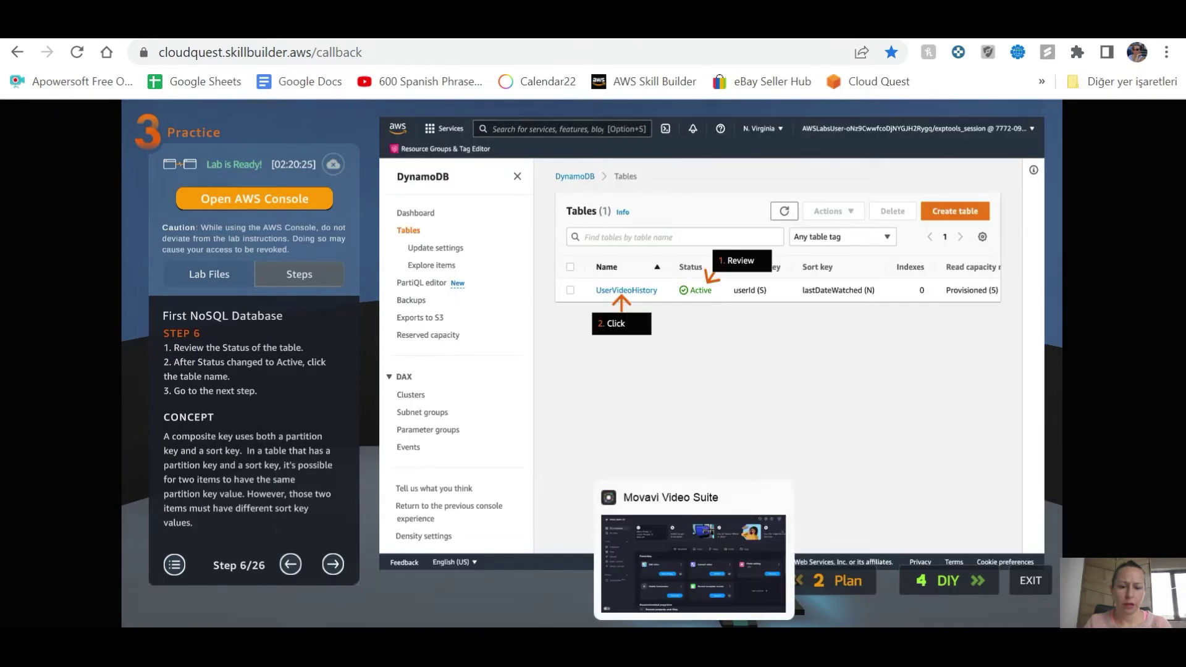
{"action": "left_click", "coordinate": [1050, 567]}
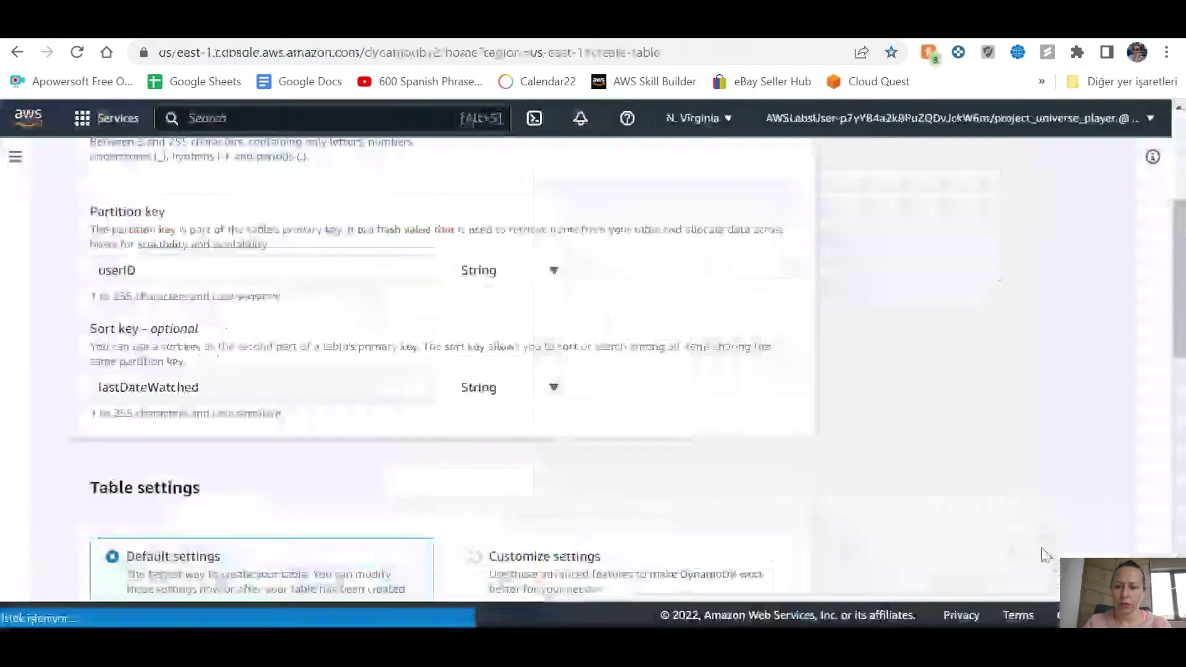
Step: Set the sort key's data type to Number and create the table with the default settings
{"action": "scroll", "coordinate": [244, 424], "scroll_direction": "down", "scroll_amount": 5}
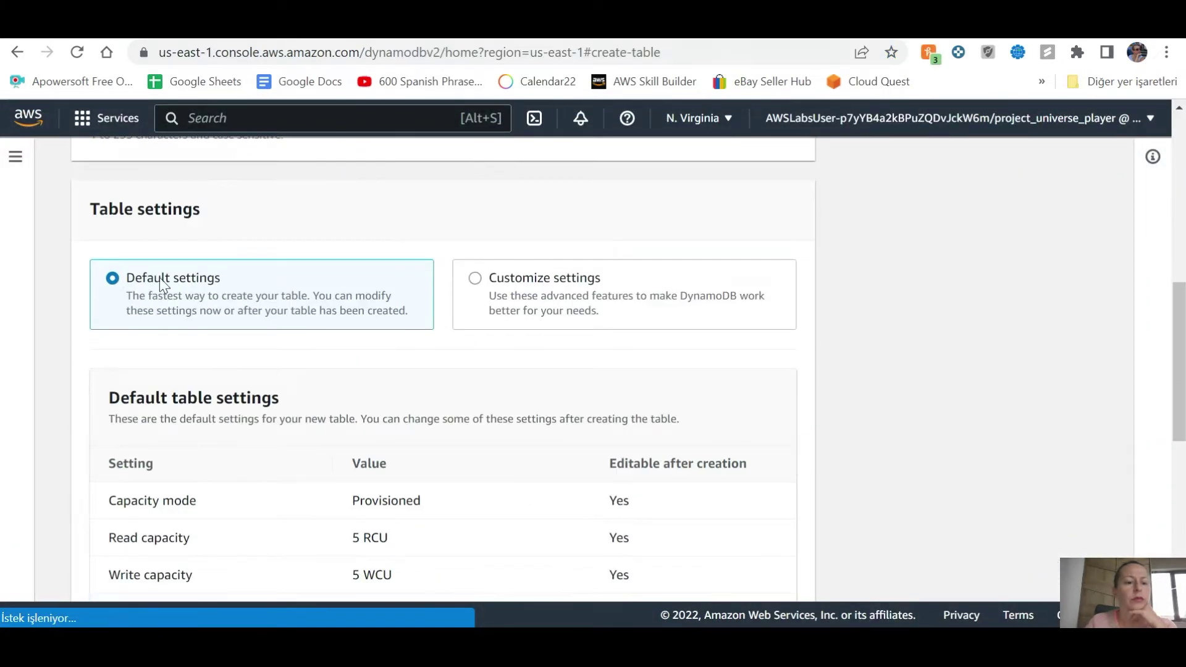
{"action": "scroll", "coordinate": [359, 349], "scroll_direction": "down", "scroll_amount": 3}
{"action": "scroll", "coordinate": [359, 349], "scroll_direction": "up", "scroll_amount": 6}
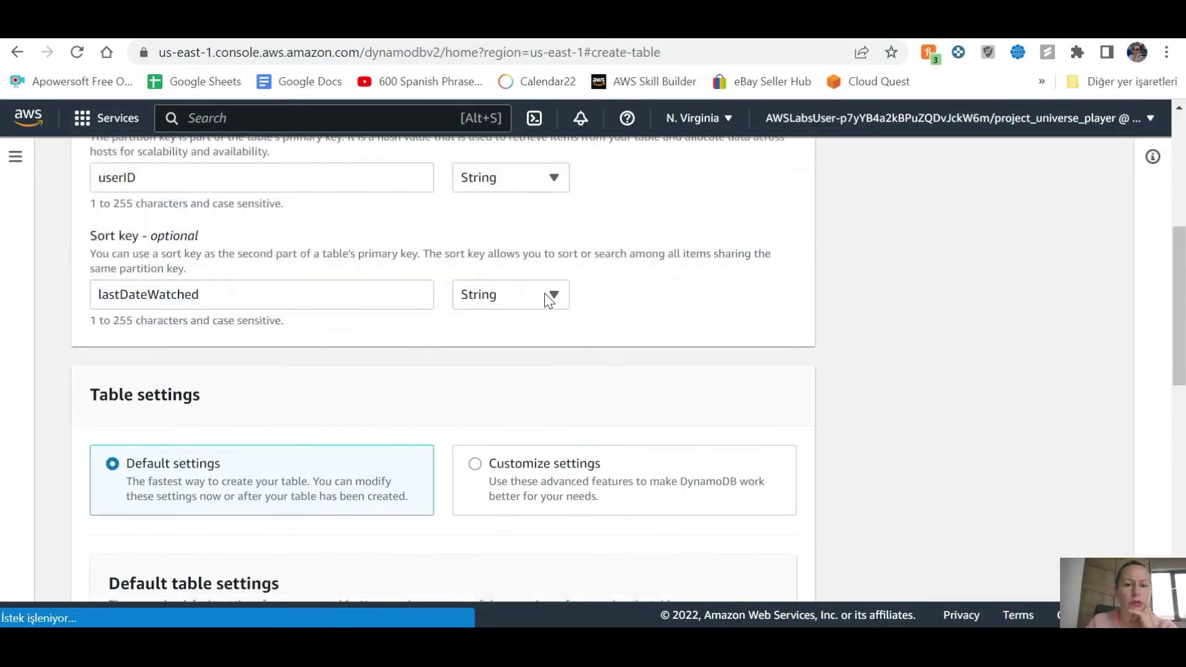
{"action": "left_click", "coordinate": [522, 299]}
{"action": "key", "text": "Up"}
{"action": "key", "text": "Return"}
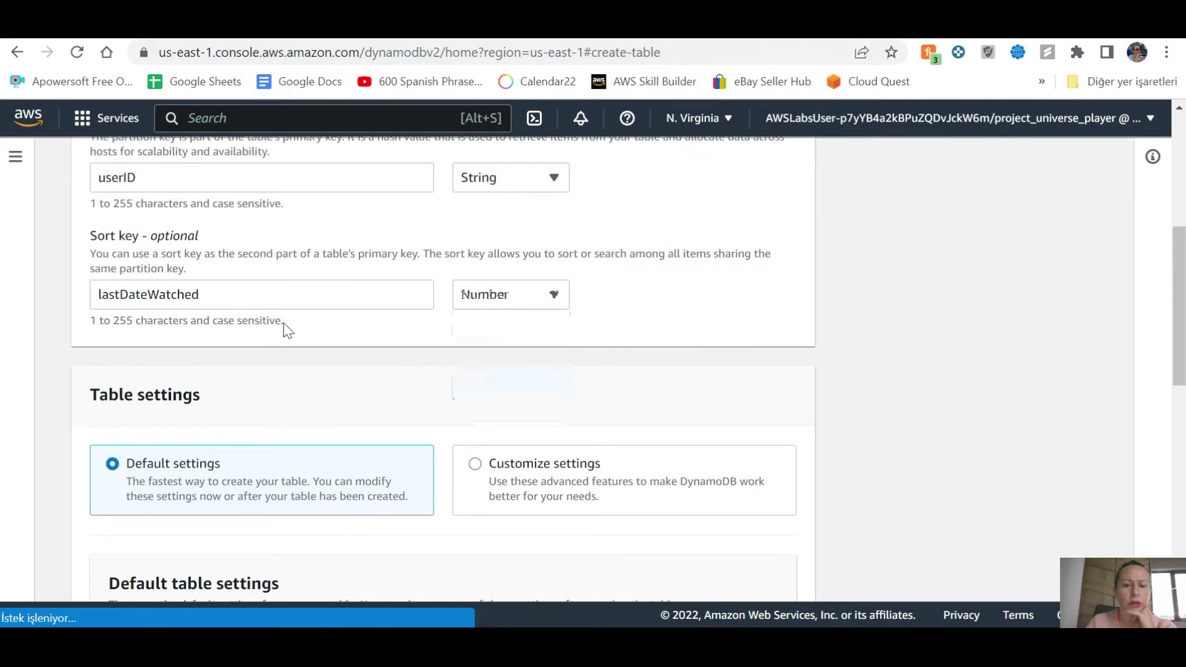
{"action": "scroll", "coordinate": [284, 332], "scroll_direction": "down", "scroll_amount": 10}
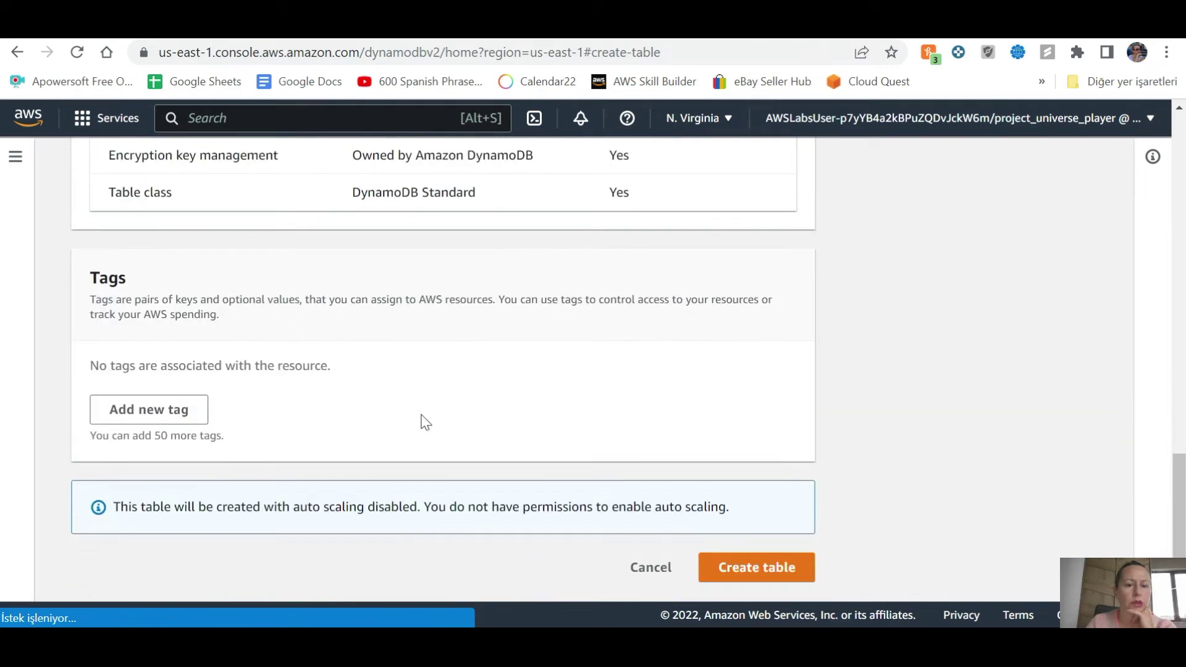
{"action": "left_click", "coordinate": [726, 566]}
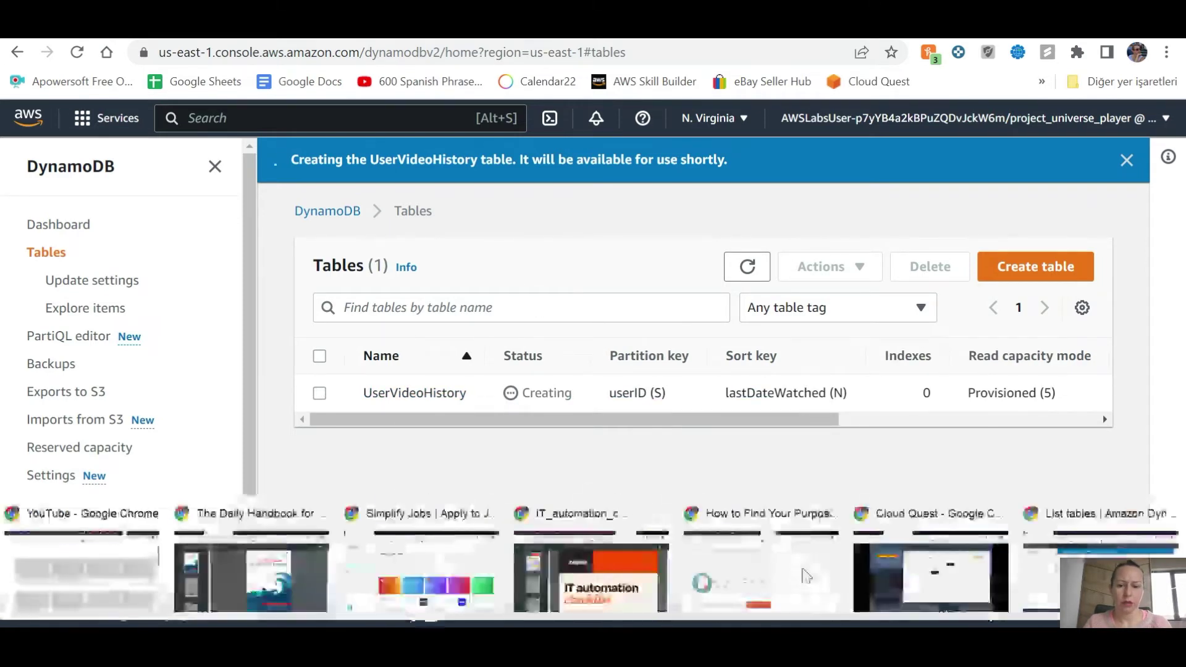
Step: Switch to the Cloud Quest lab, advance its instructions to step 7, and return to the DynamoDB table list
{"action": "left_click", "coordinate": [929, 577]}
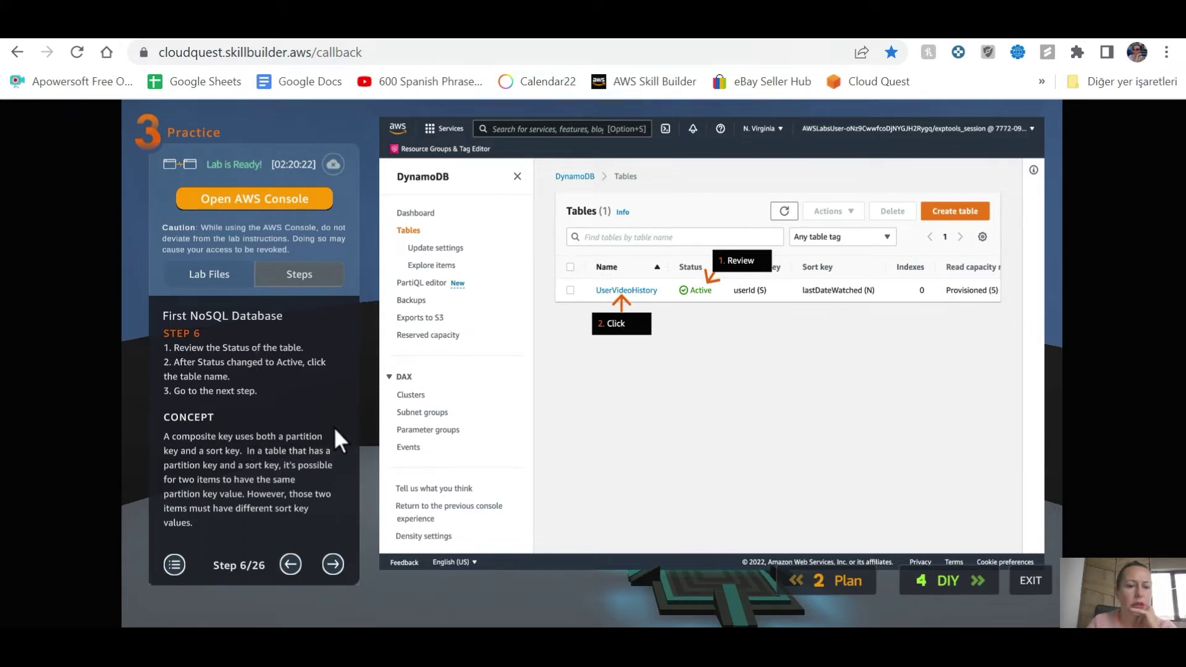
{"action": "left_click", "coordinate": [333, 564]}
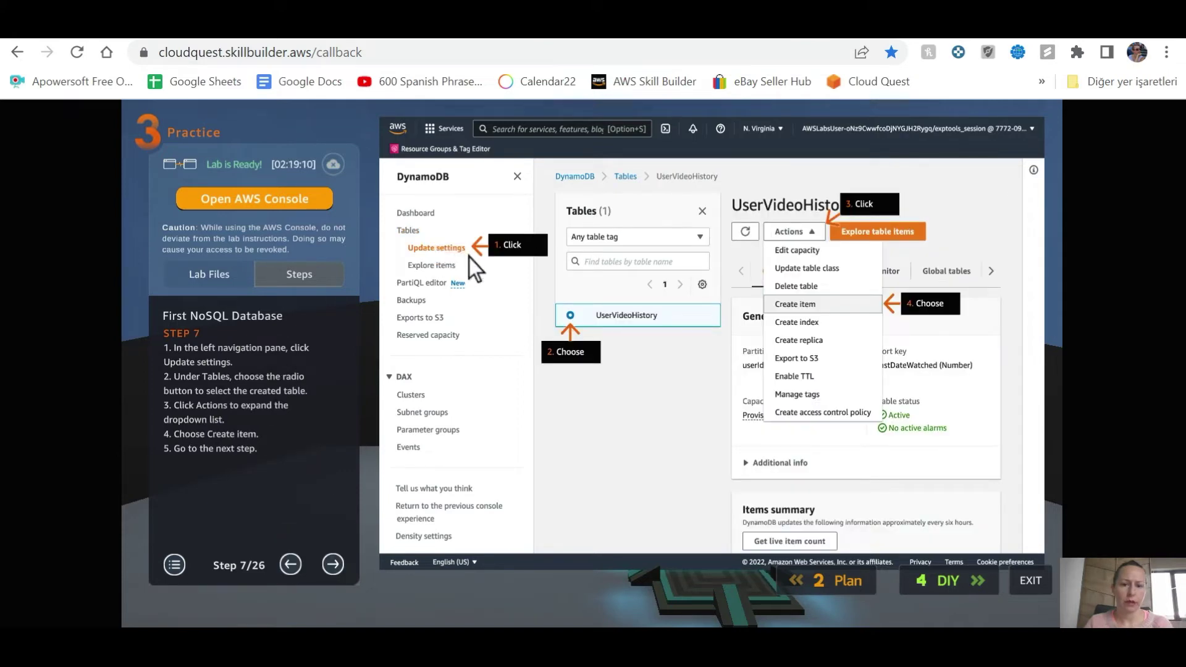
{"action": "key", "text": "alt+Tab"}
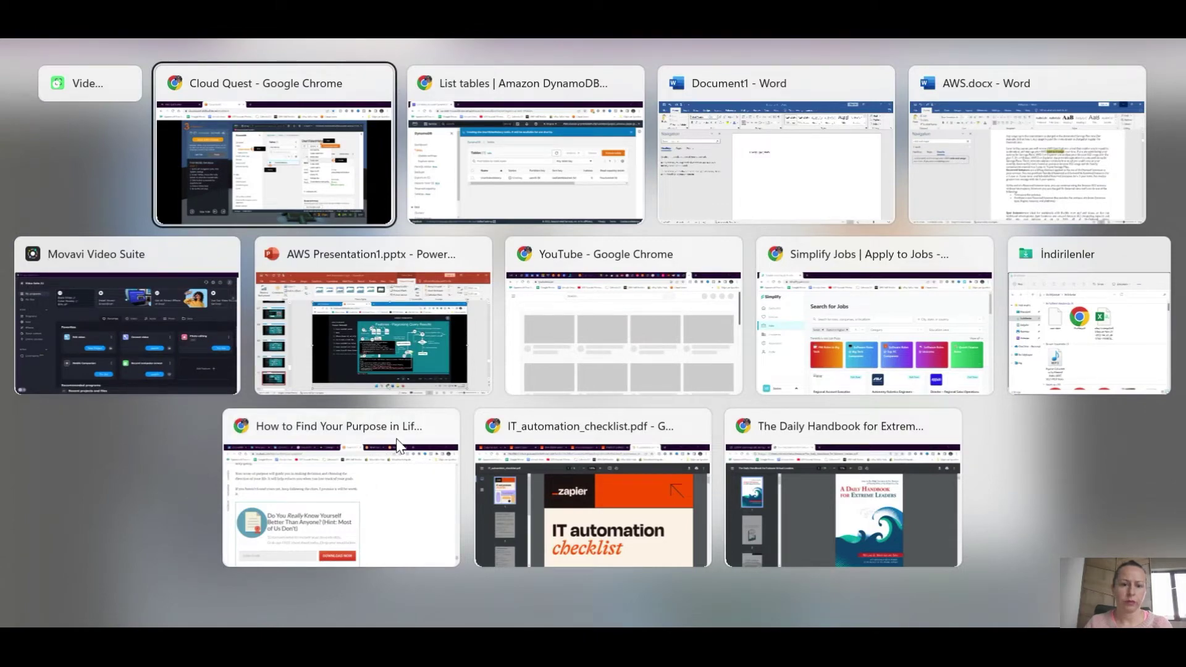
{"action": "left_click", "coordinate": [548, 184]}
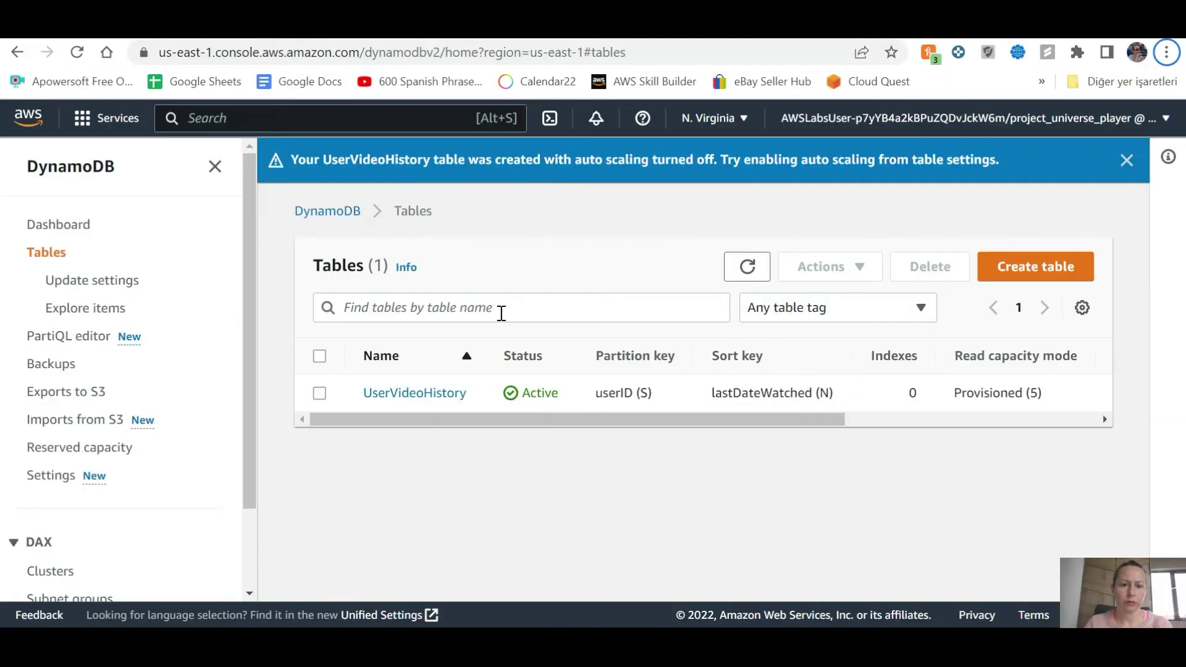
Step: Open the UserVideoHistory table and start creating a new item in it, checking the Cloud Quest lab's step 7 instructions
{"action": "left_click", "coordinate": [417, 390]}
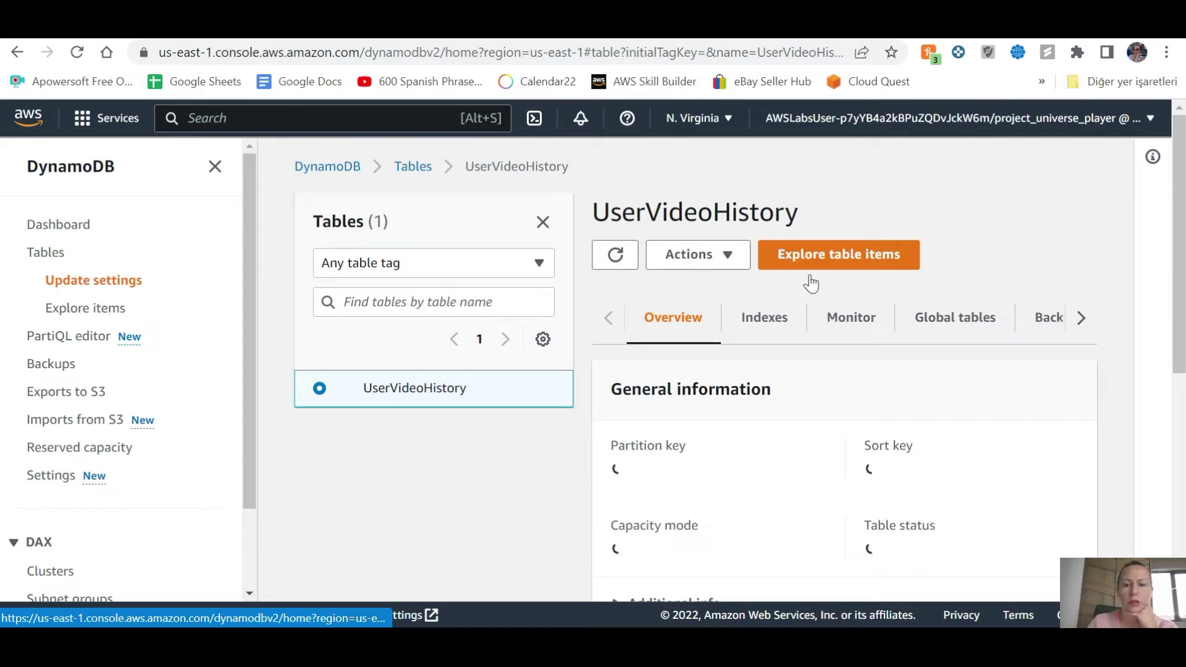
{"action": "left_click", "coordinate": [728, 257]}
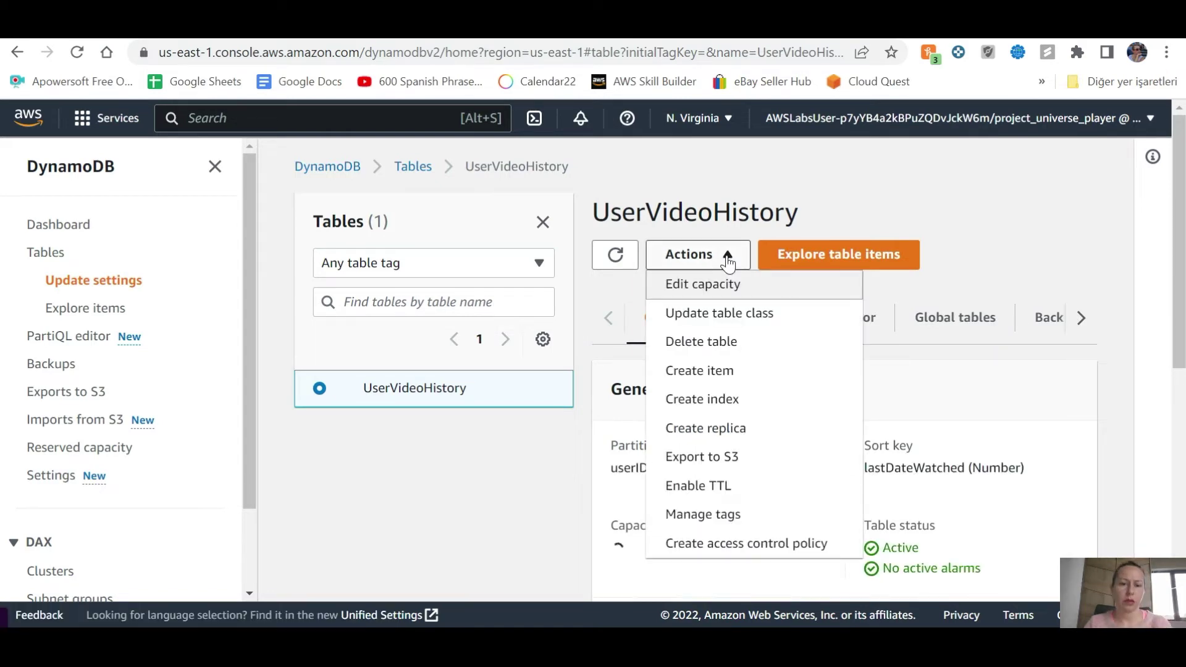
{"action": "key", "text": "alt+Tab"}
{"action": "key", "text": "alt+Tab"}
{"action": "key", "text": "alt+Tab"}
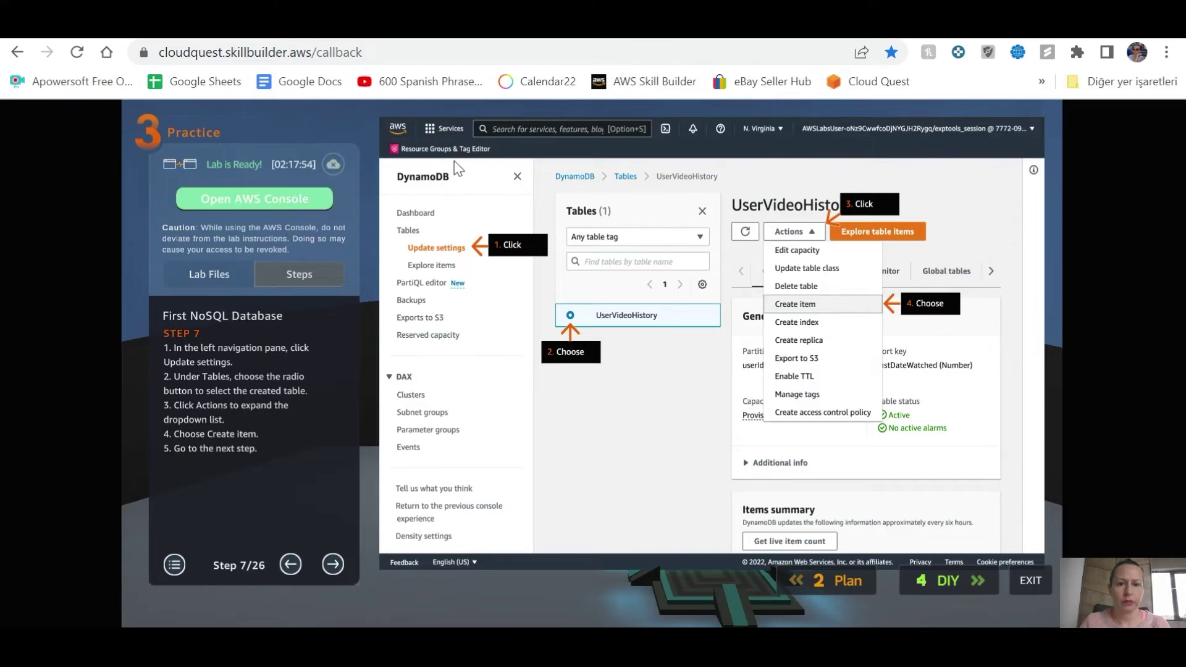
{"action": "key", "text": "alt+Tab"}
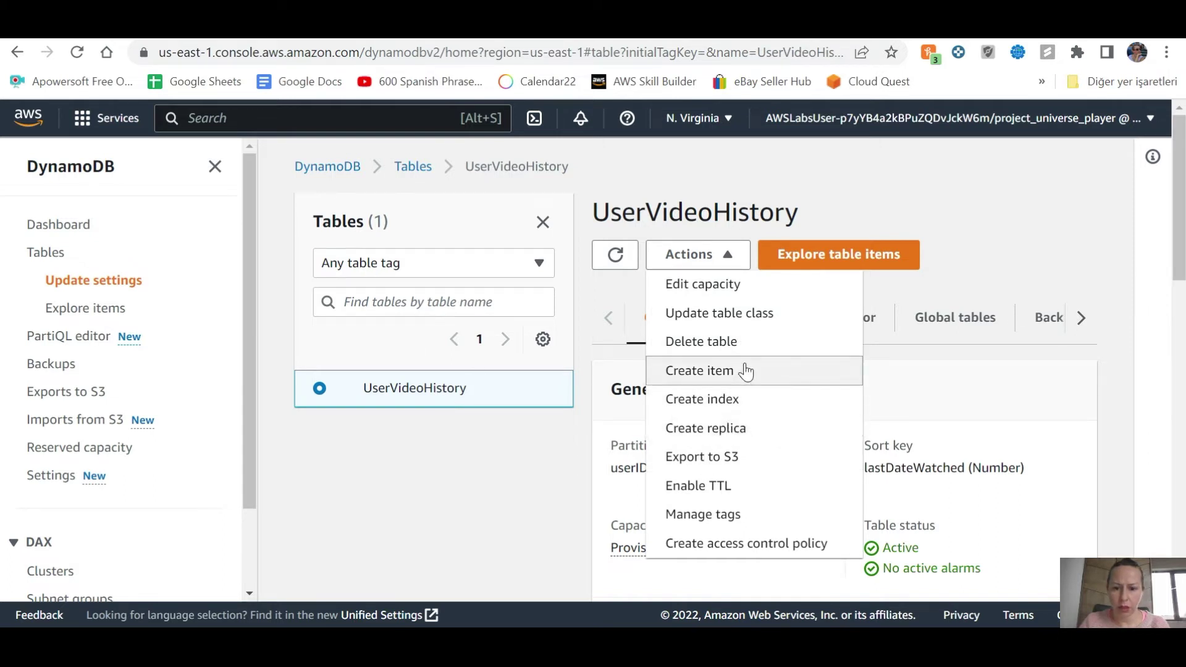
{"action": "left_click", "coordinate": [699, 363]}
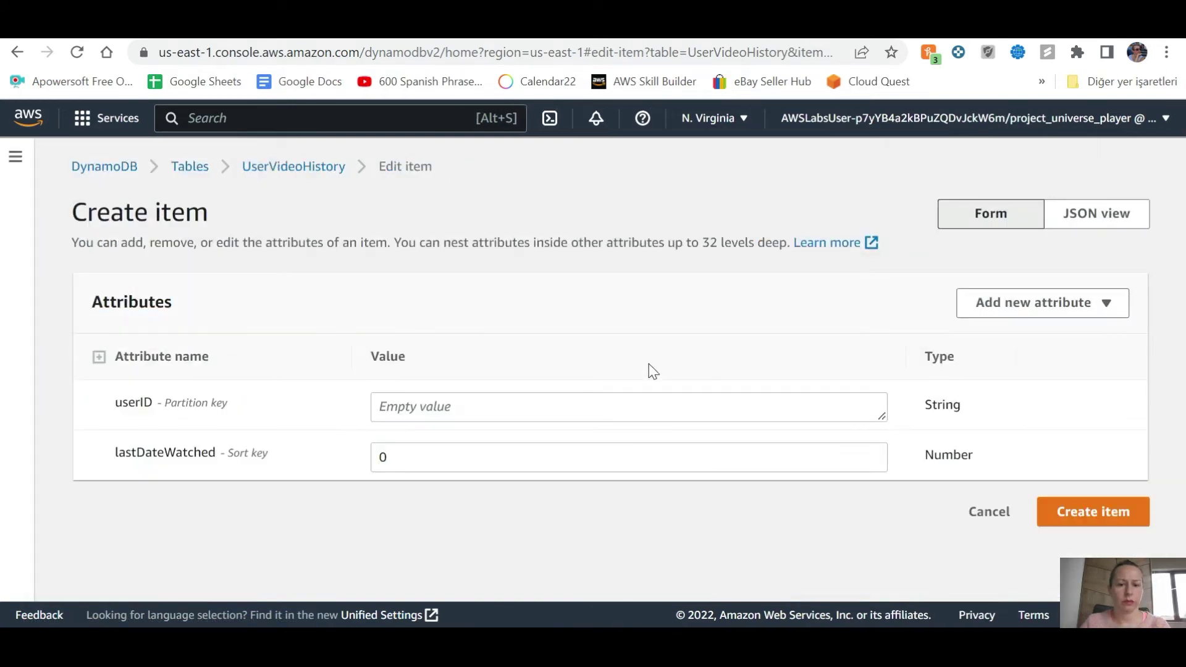
Step: Switch to the Cloud Quest lab, advance its instructions to step 8 to read the attribute values, and return to the item form
{"action": "key", "text": "alt+Tab"}
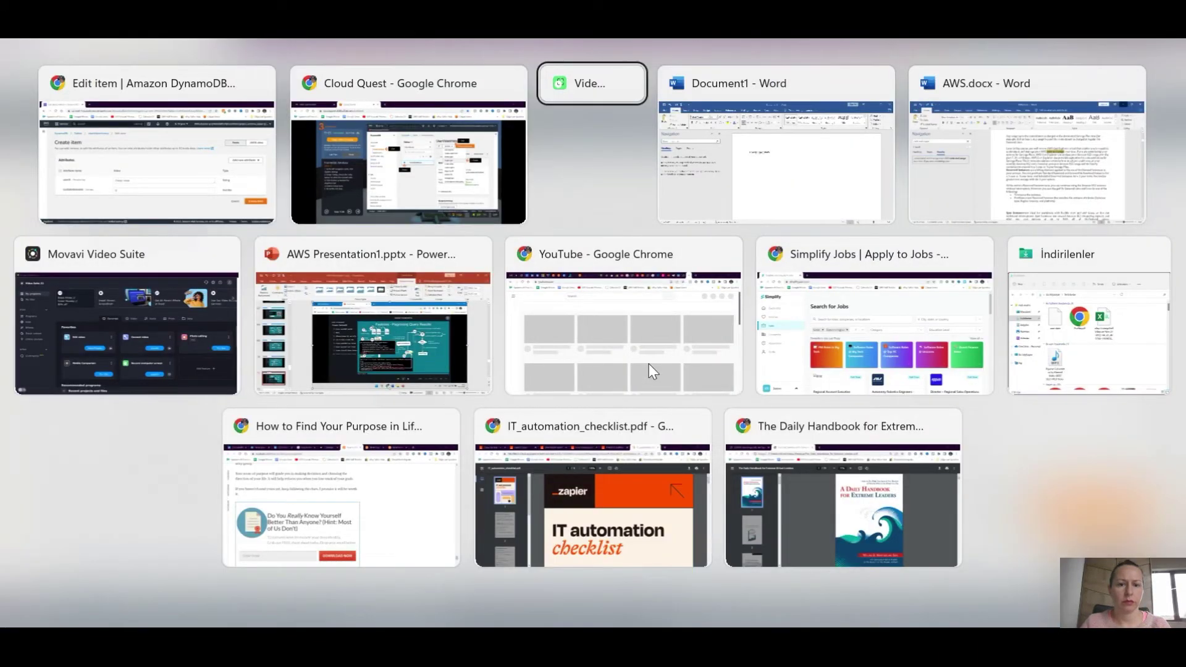
{"action": "left_click", "coordinate": [352, 154]}
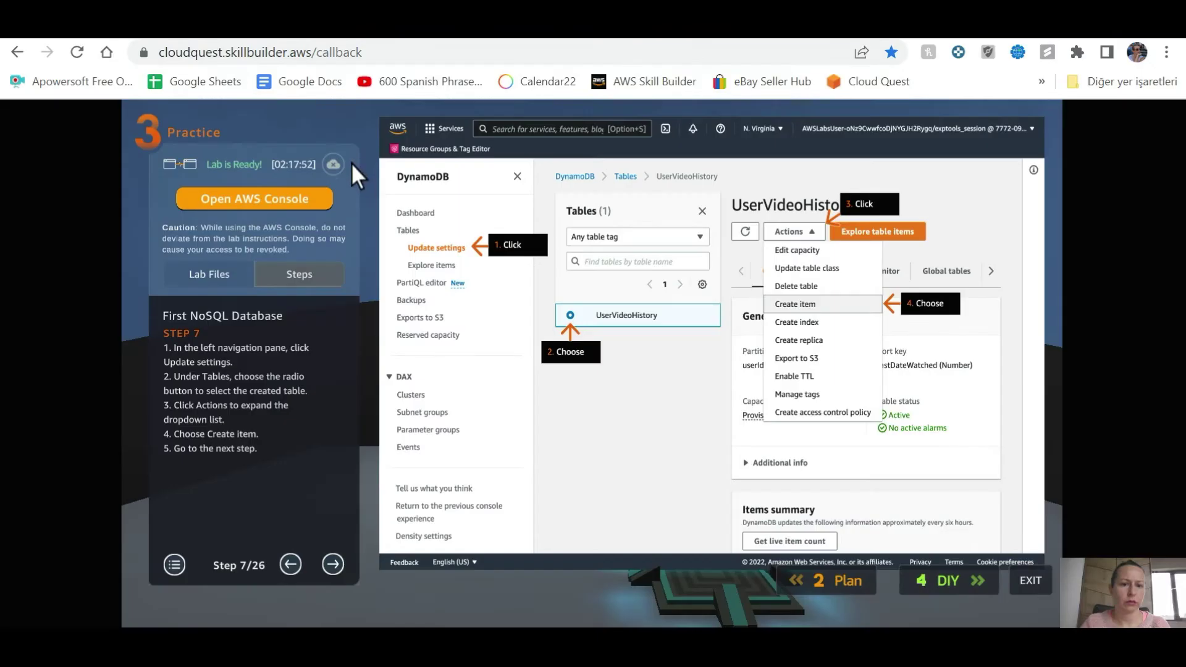
{"action": "left_click", "coordinate": [333, 564]}
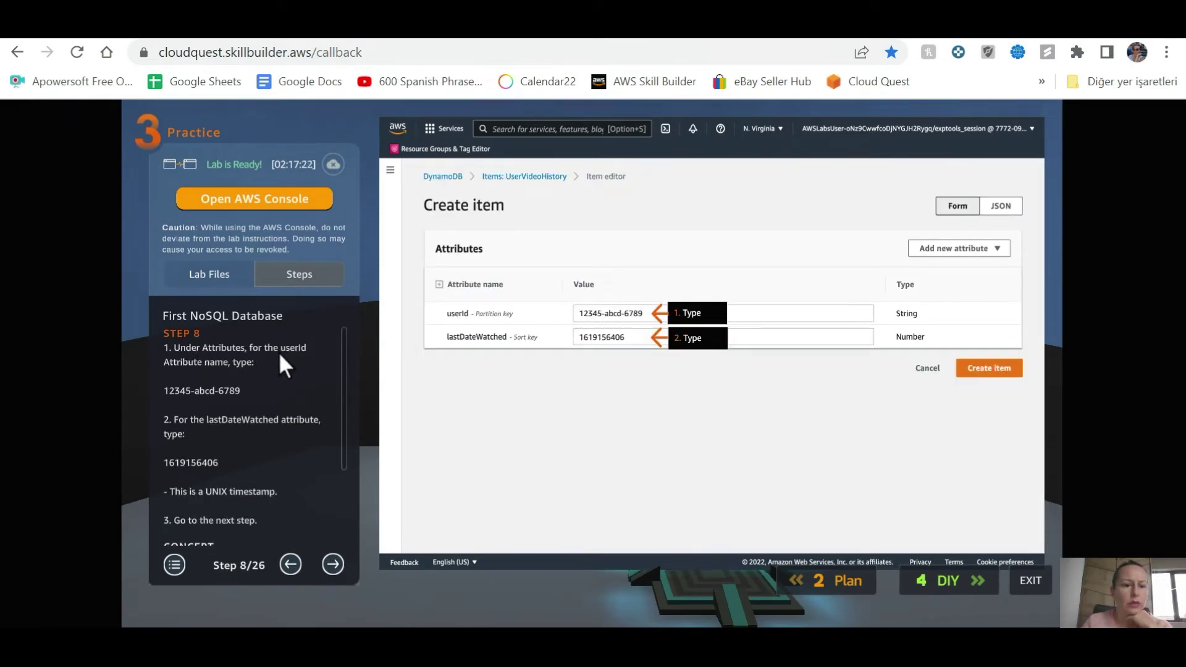
{"action": "left_click_drag", "start_coordinate": [187, 366], "coordinate": [250, 365]}
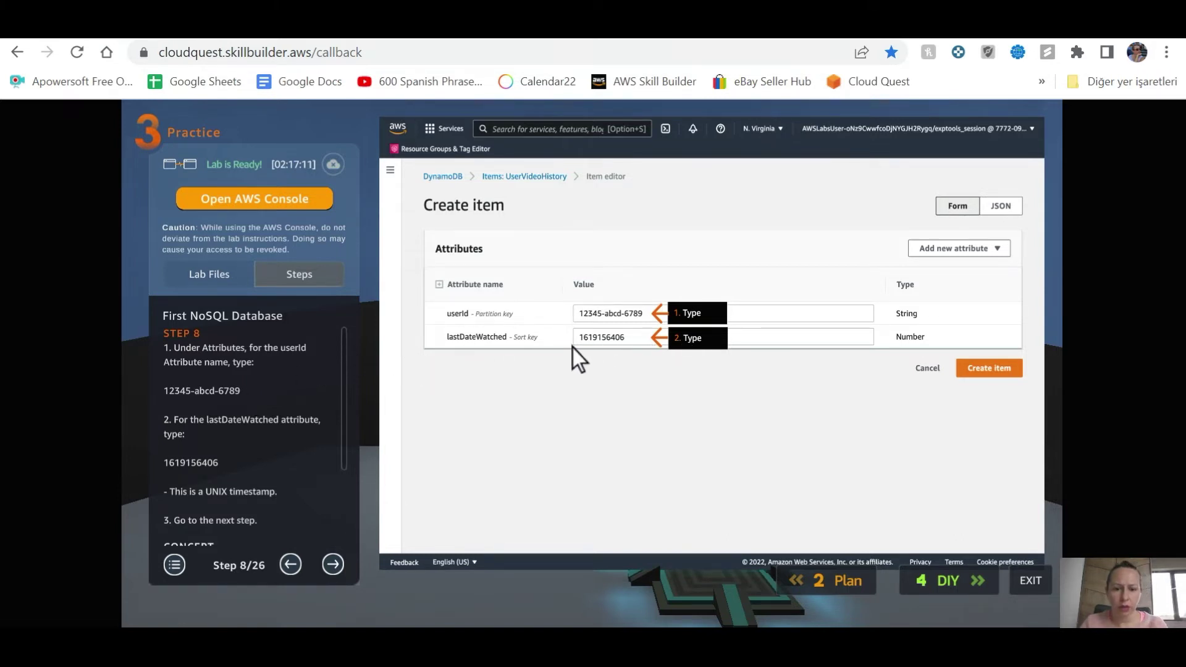
{"action": "left_click_drag", "start_coordinate": [221, 463], "coordinate": [165, 468]}
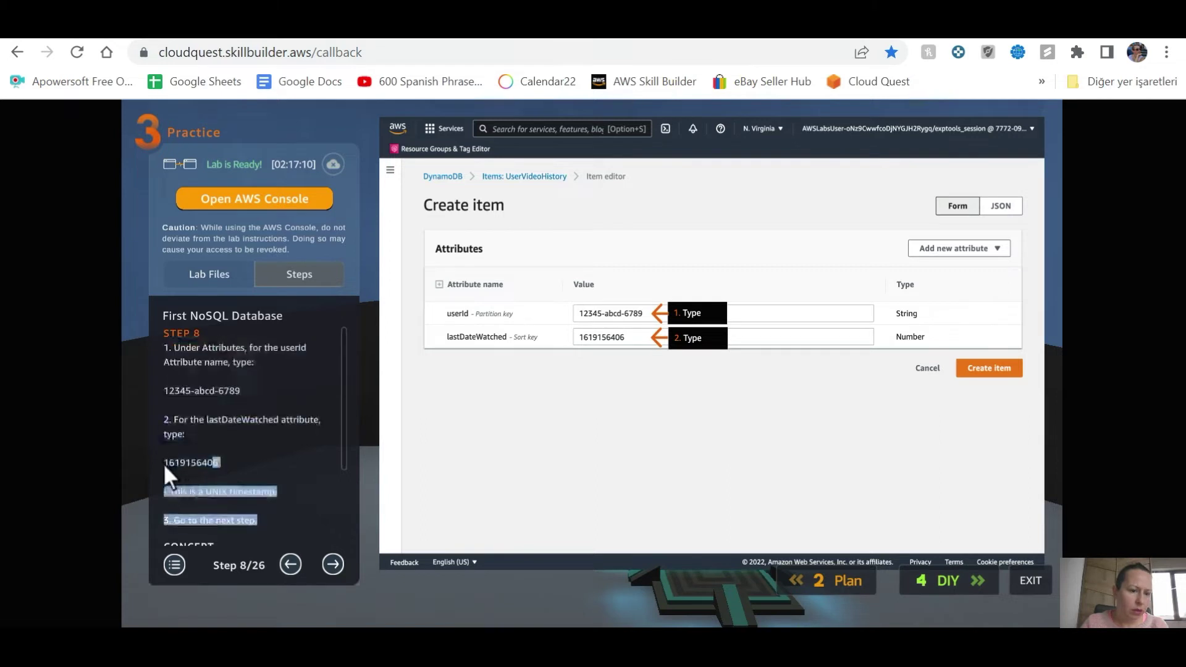
{"action": "left_click", "coordinate": [161, 461]}
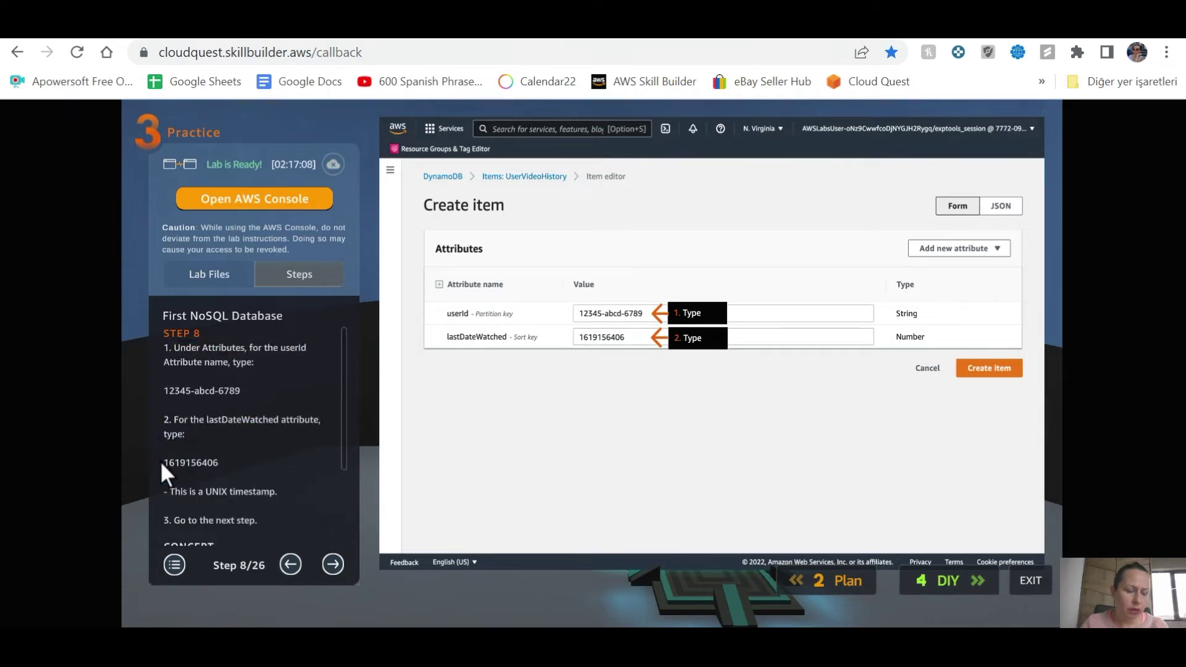
{"action": "triple_click", "coordinate": [216, 461]}
{"action": "left_click", "coordinate": [221, 465]}
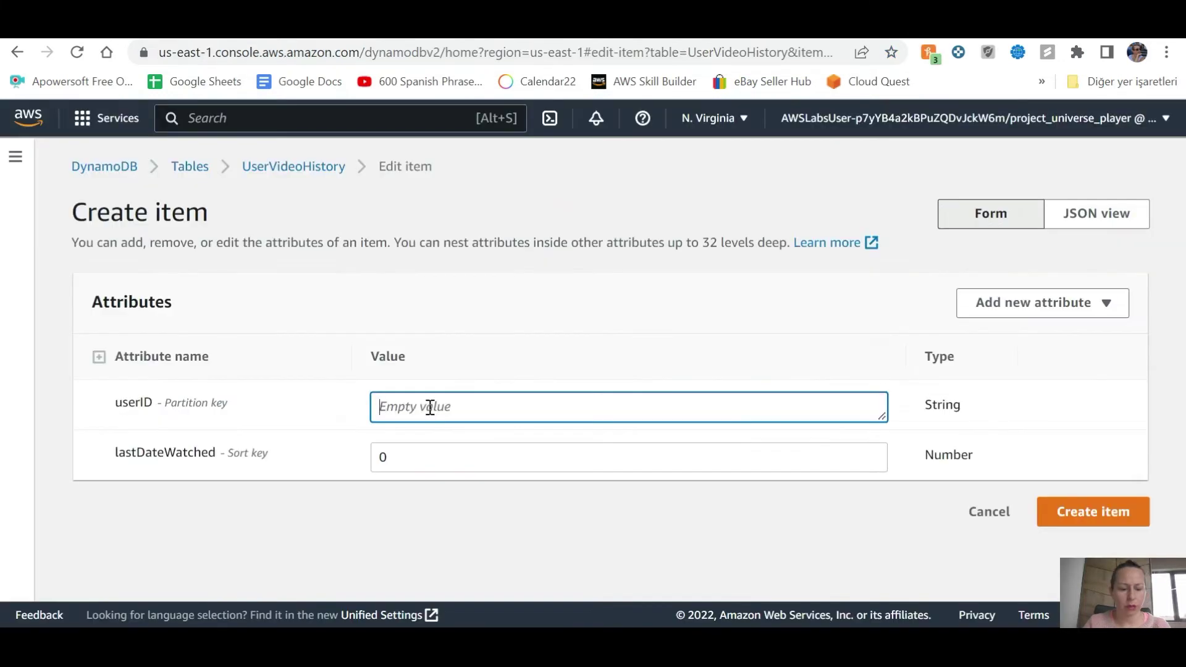
{"action": "type", "text": "12345-abcd-6789"}
{"action": "left_click", "coordinate": [431, 464]}
{"action": "key", "text": "BackSpace"}
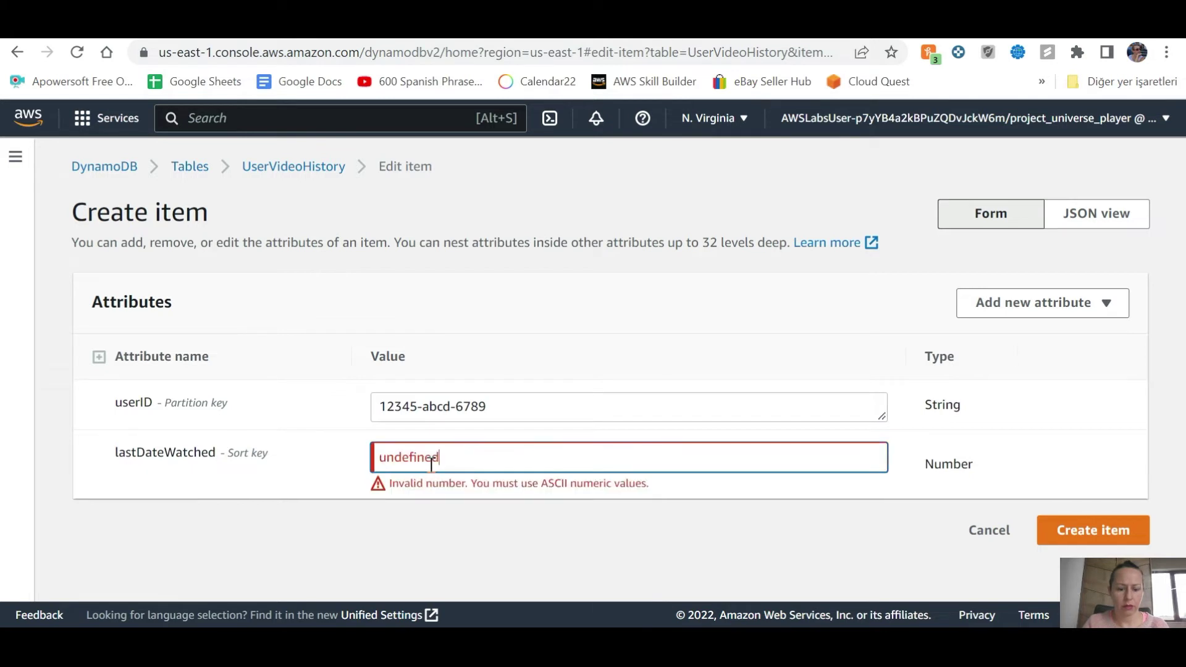
{"action": "key", "text": "BackSpace"}
{"action": "key", "text": "BackSpace"}
{"action": "key", "text": "BackSpace"}
{"action": "key", "text": "BackSpace"}
{"action": "key", "text": "BackSpace"}
{"action": "key", "text": "BackSpace"}
{"action": "key", "text": "BackSpace"}
{"action": "key", "text": "BackSpace"}
{"action": "key", "text": "BackSpace"}
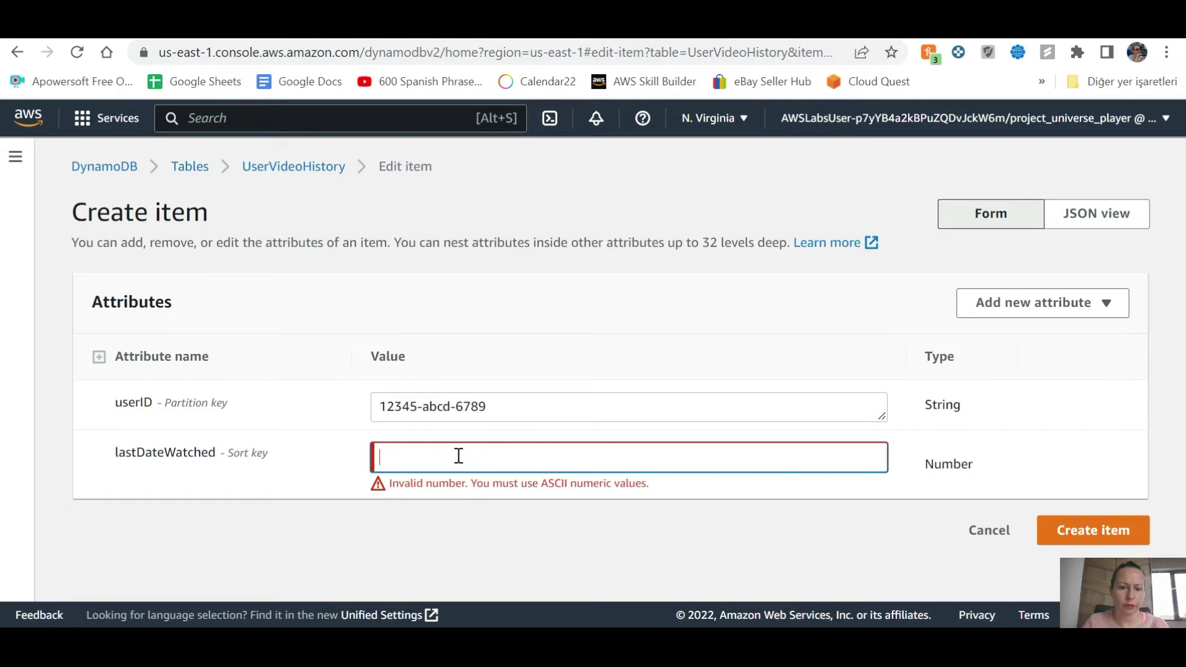
{"action": "key", "text": "ctrl+Tab"}
{"action": "key", "text": "ctrl+shift+Tab"}
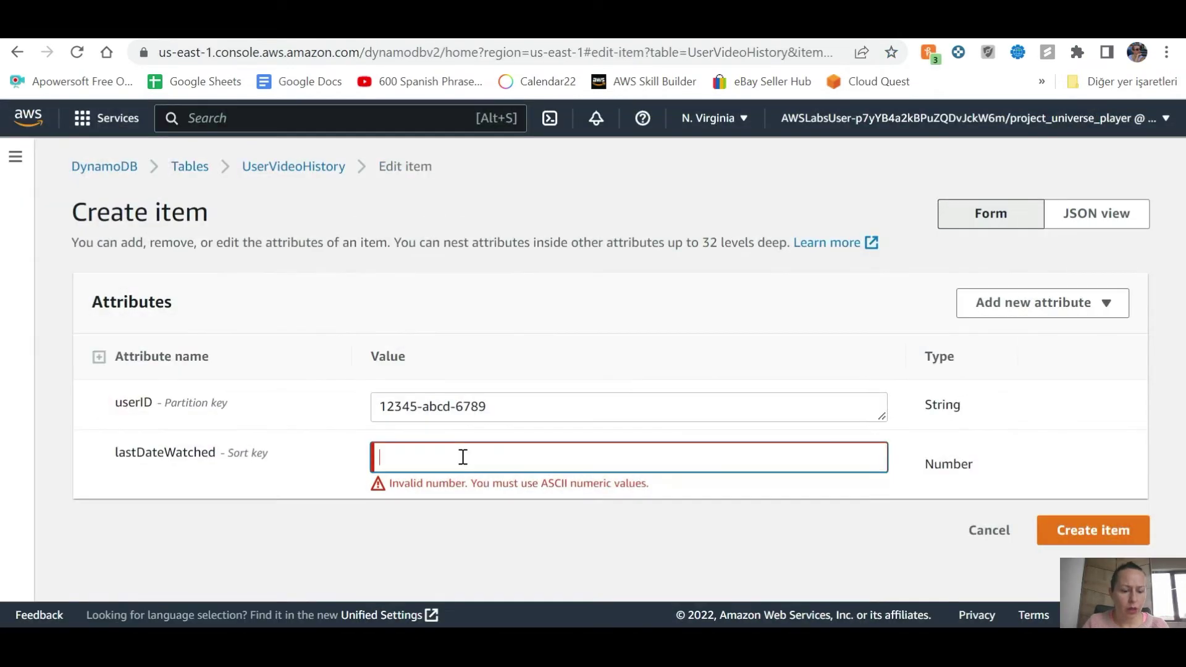
{"action": "type", "text": "1619"}
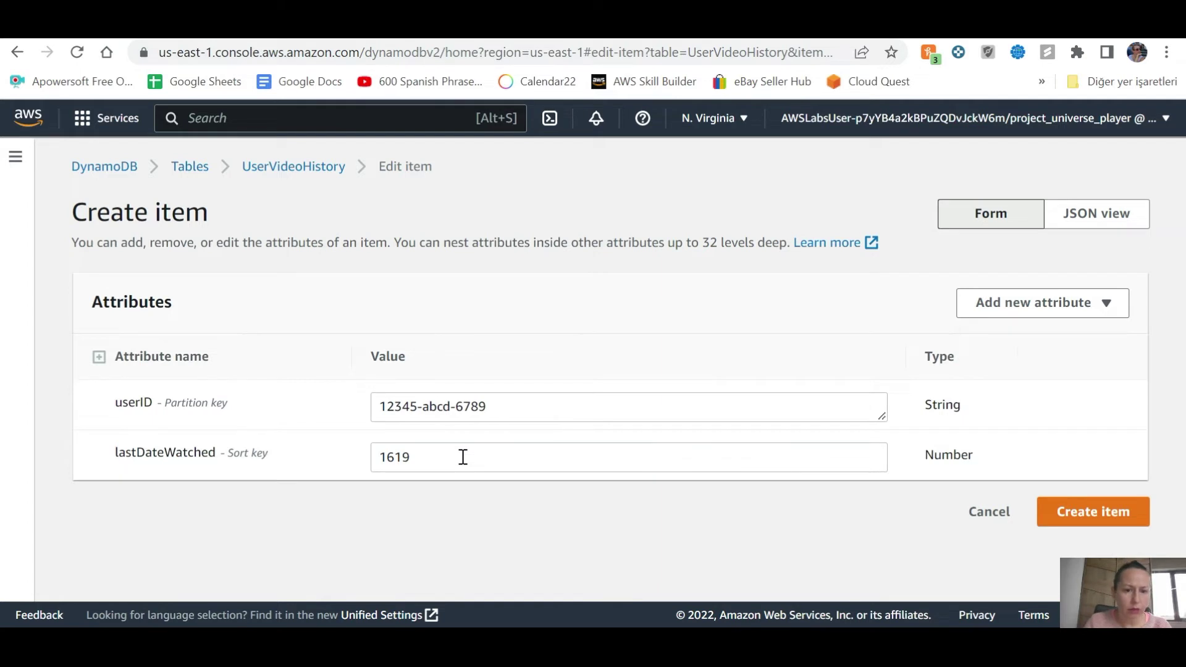
Step: Switch to the Cloud Quest lab, advance its instructions from step 8 to step 10, and return to the item form
{"action": "key", "text": "ctrl+Tab"}
{"action": "scroll", "coordinate": [333, 563], "scroll_direction": "down", "scroll_amount": 1}
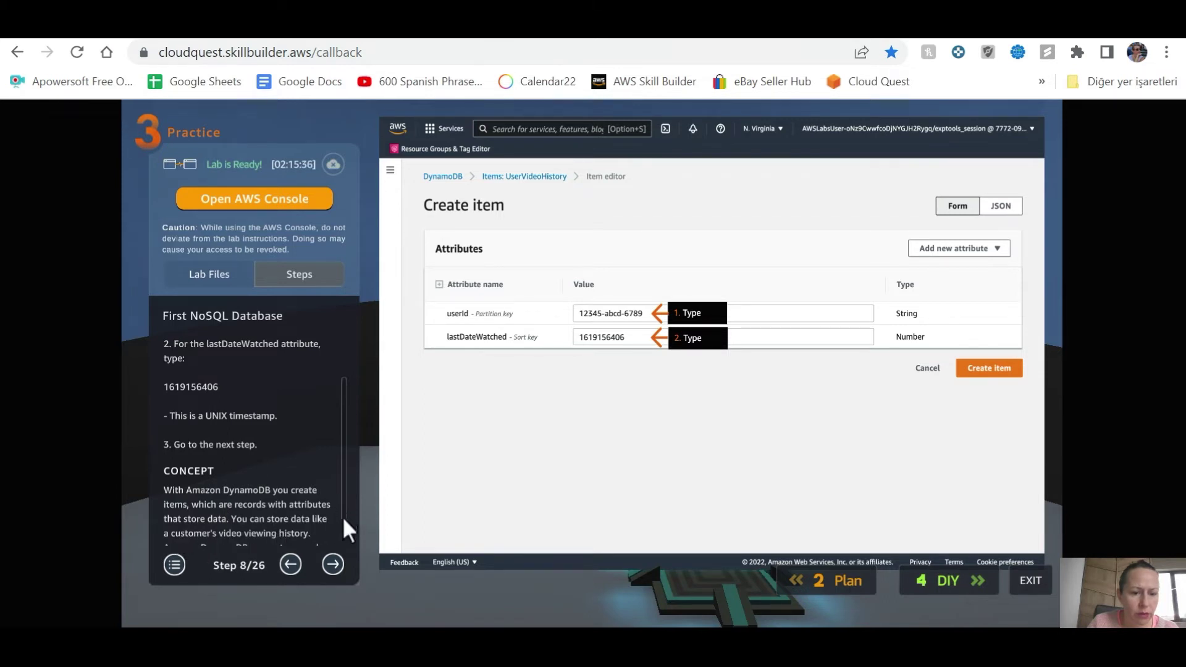
{"action": "scroll", "coordinate": [338, 523], "scroll_direction": "down", "scroll_amount": 1}
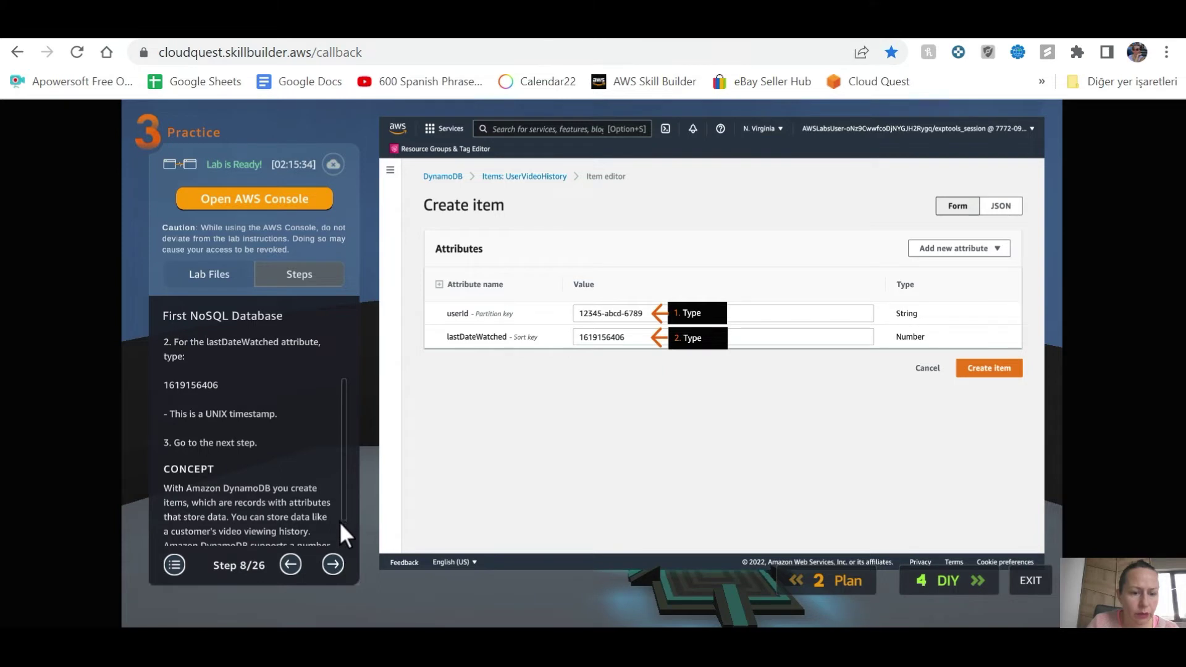
{"action": "scroll", "coordinate": [340, 543], "scroll_direction": "down", "scroll_amount": 1}
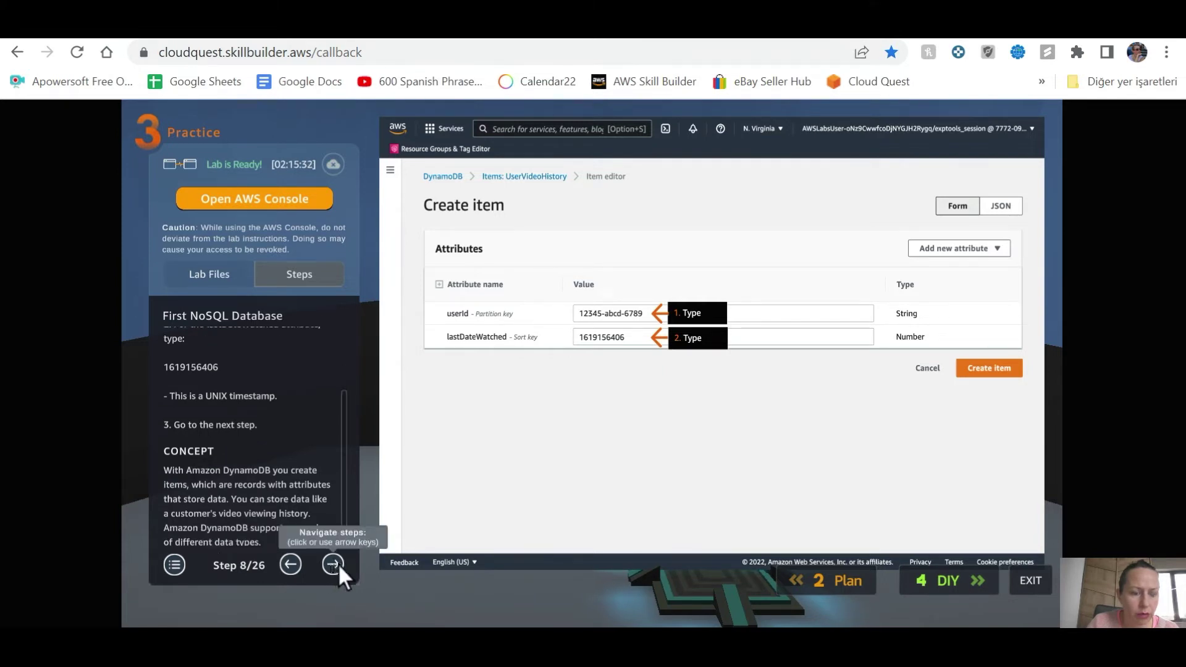
{"action": "left_click", "coordinate": [334, 563]}
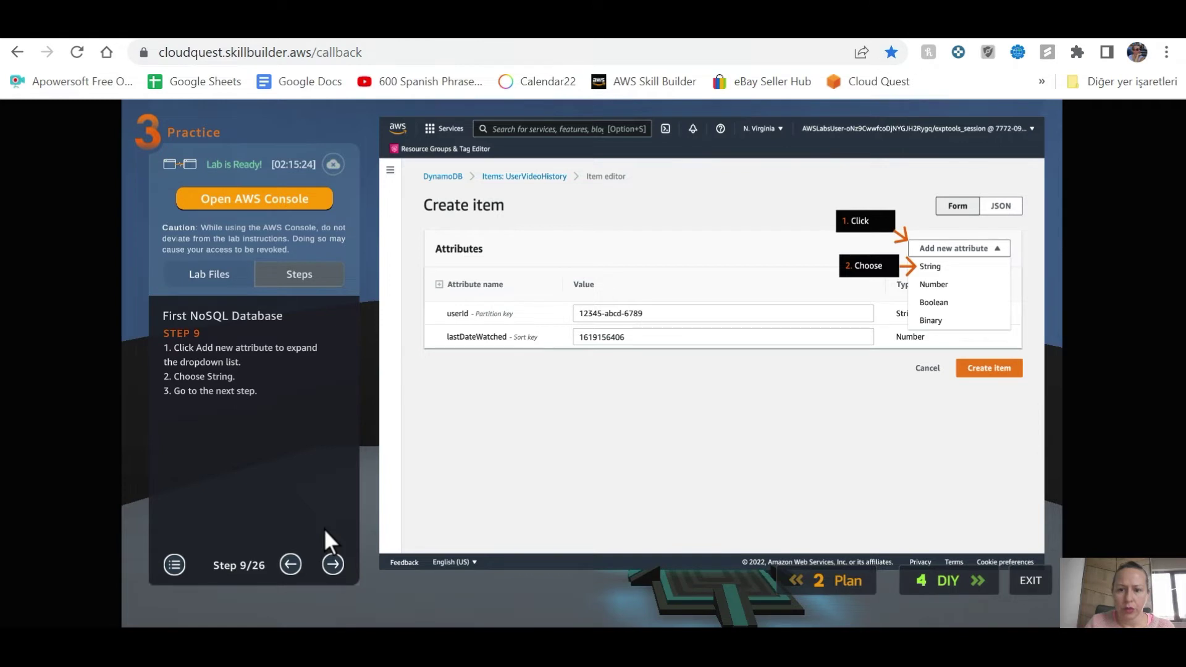
{"action": "left_click", "coordinate": [334, 564]}
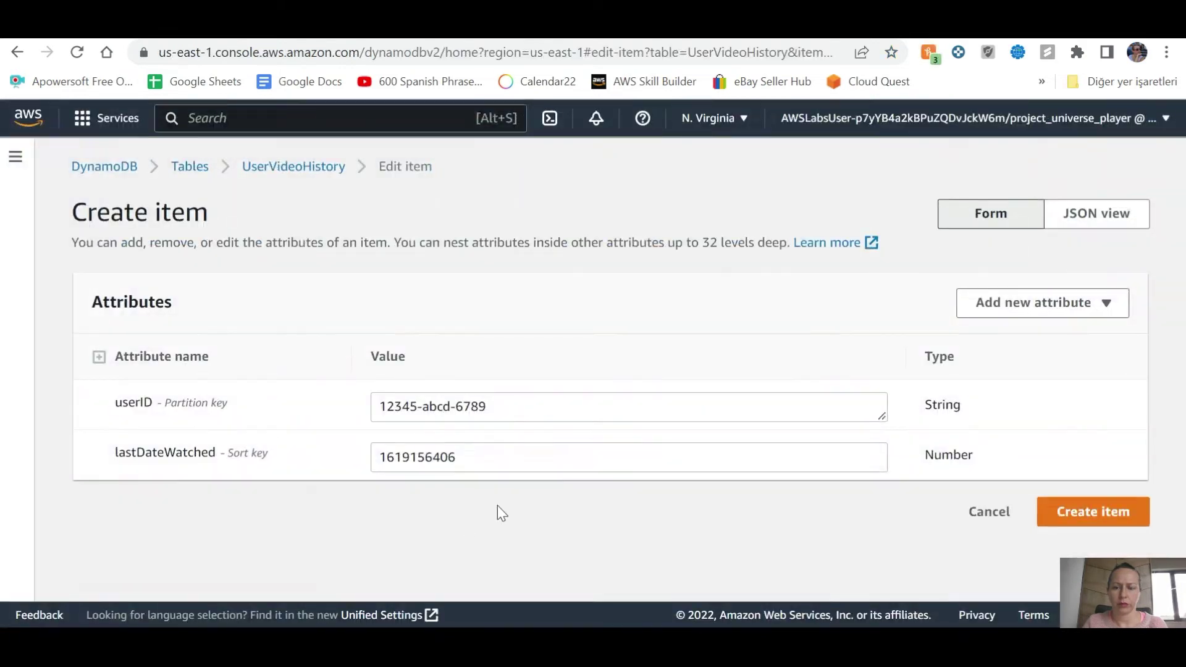
Step: Add a new String attribute to the item and name it videoID, following the lab's step 10
{"action": "left_click", "coordinate": [556, 460]}
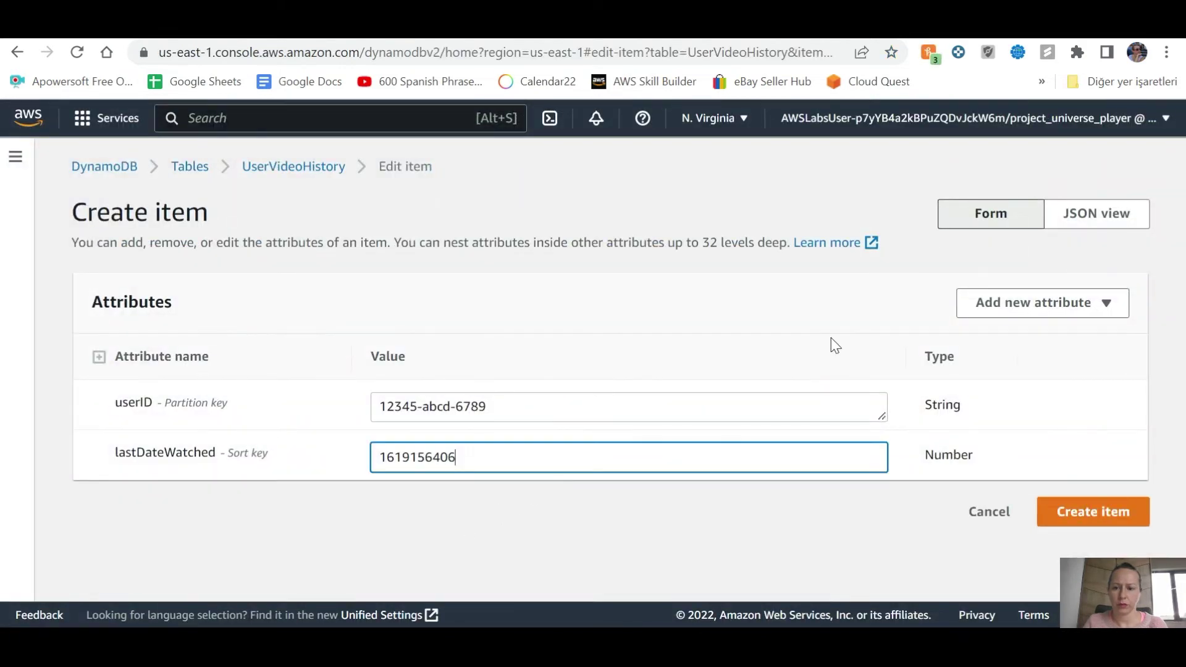
{"action": "left_click", "coordinate": [1084, 312]}
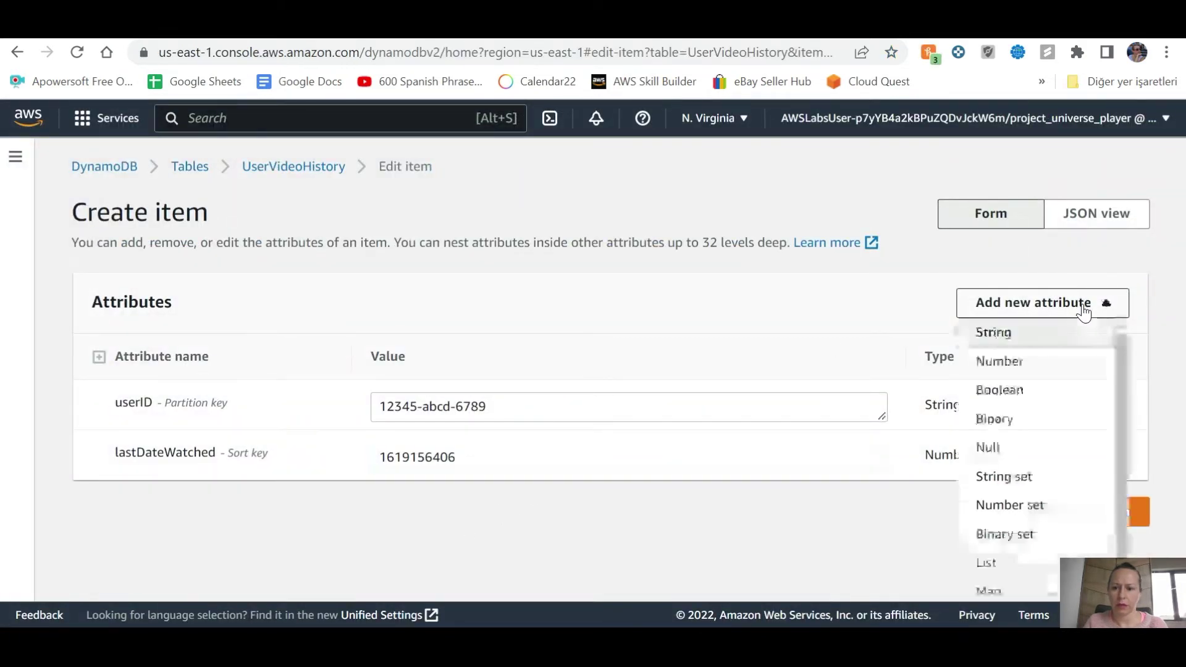
{"action": "left_click", "coordinate": [1019, 338]}
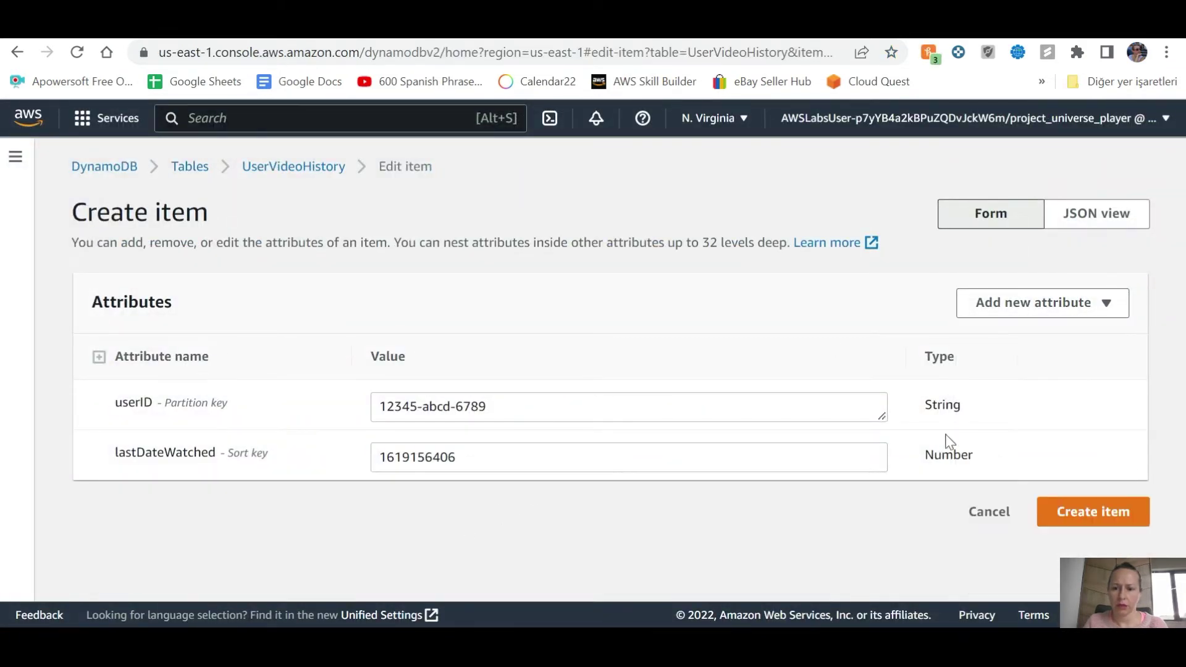
{"action": "key", "text": "ctrl+Tab"}
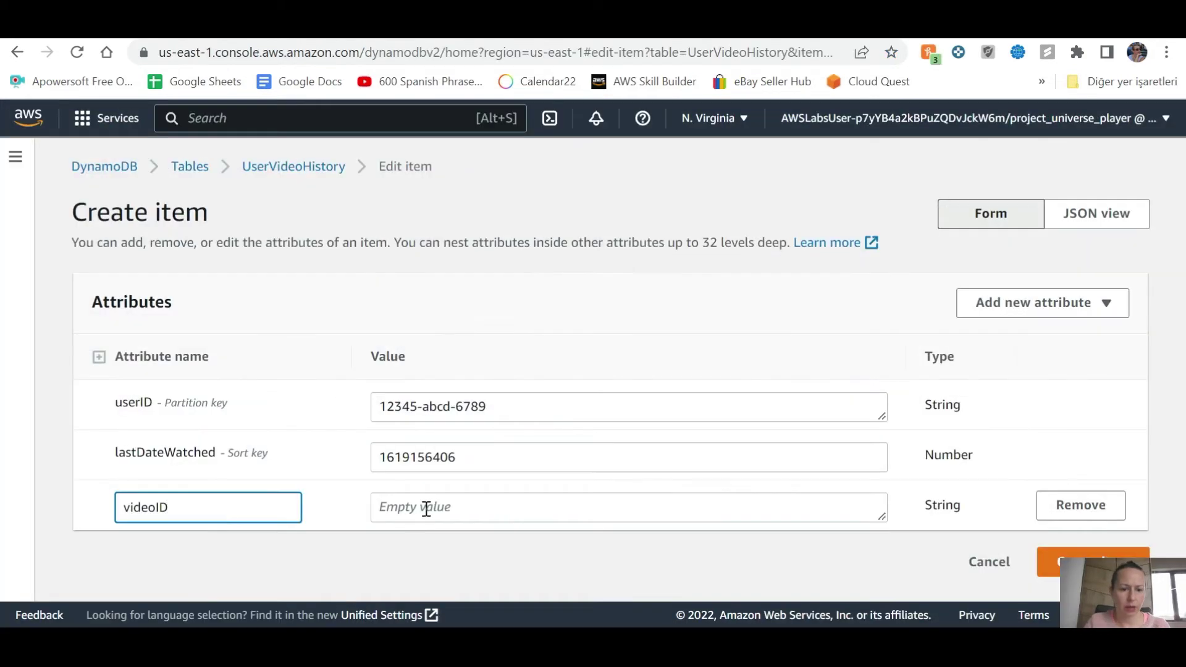
Step: Set the videoID attribute's value to 9875-djac-1859, correcting the mistyped characters
{"action": "left_click", "coordinate": [426, 508]}
{"action": "left_click", "coordinate": [426, 508]}
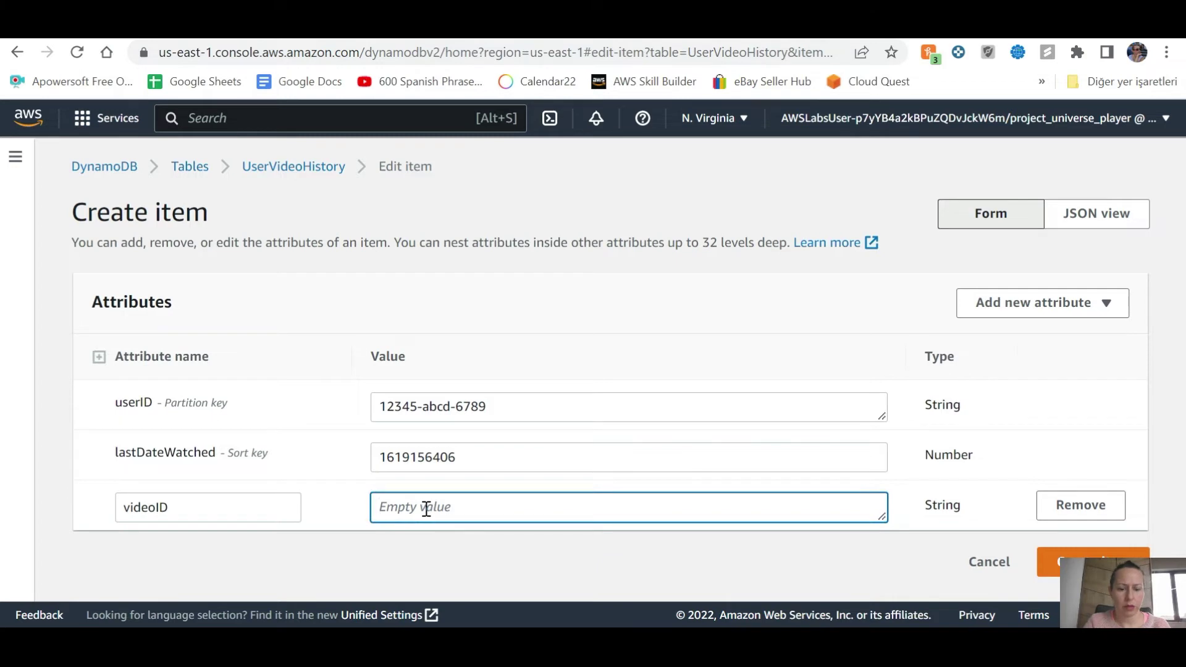
{"action": "type", "text": "676"}
{"action": "key", "text": "ctrl+a"}
{"action": "type", "text": "9875-djaq-1865"}
{"action": "key", "text": "BackSpace"}
{"action": "key", "text": "BackSpace"}
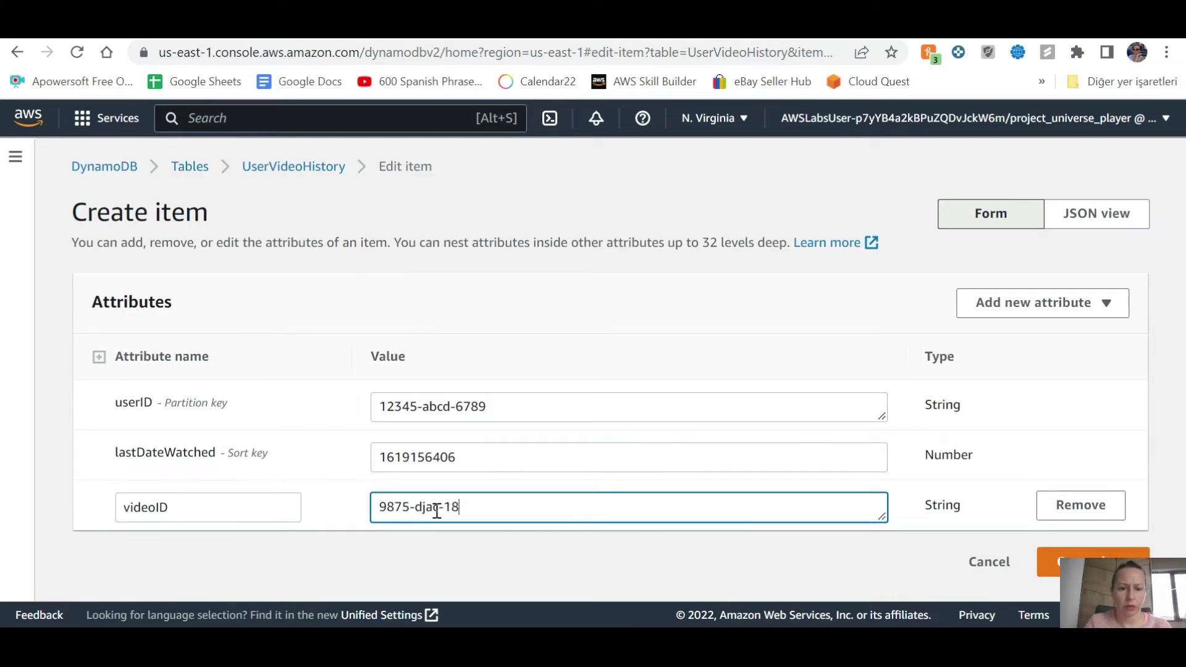
{"action": "type", "text": "59"}
Step: Switch to the Cloud Quest lab, advance its instructions past steps 10 and 11, and return to the item form
{"action": "key", "text": "ctrl+Tab"}
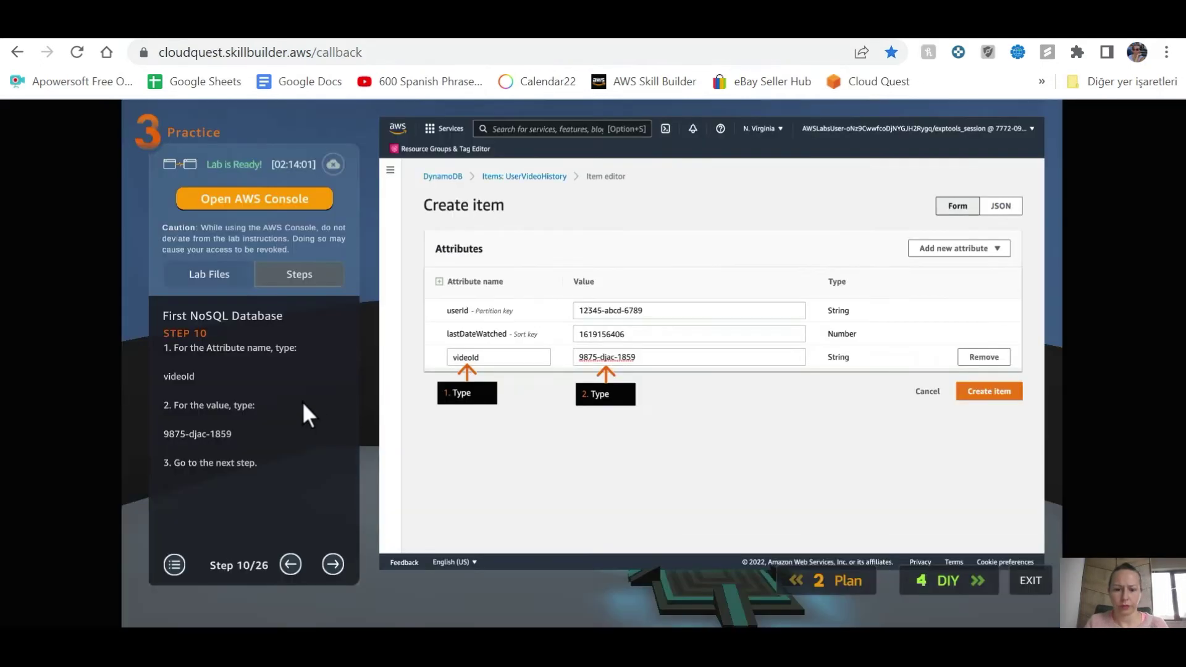
{"action": "left_click", "coordinate": [348, 560]}
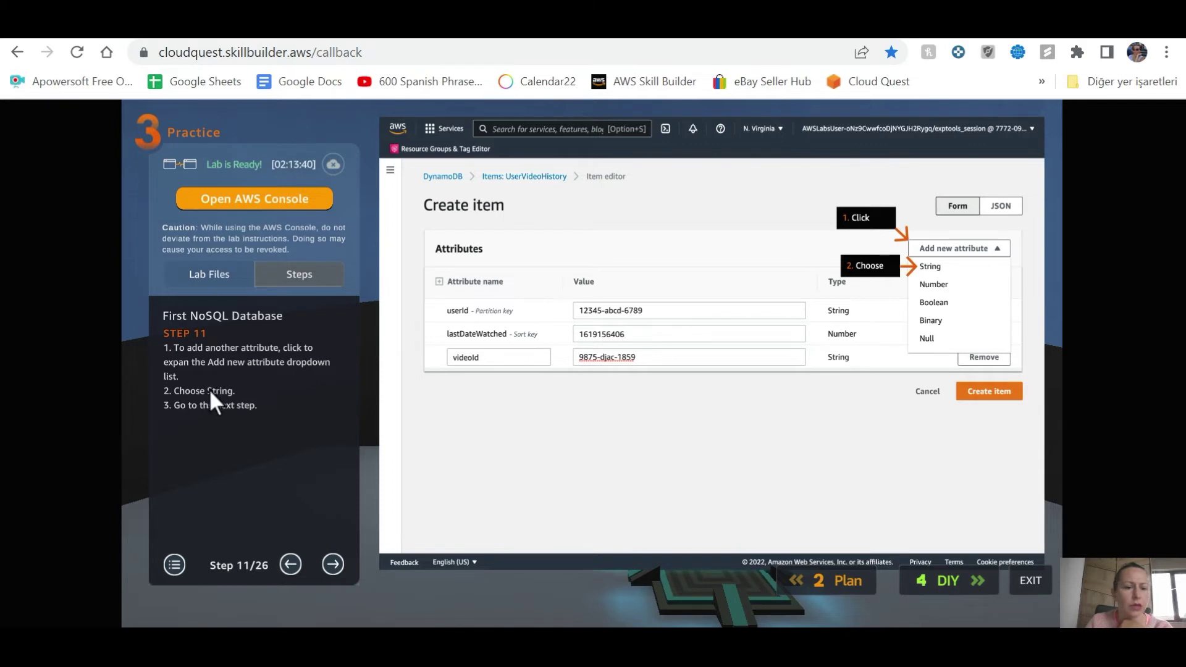
{"action": "left_click", "coordinate": [333, 564]}
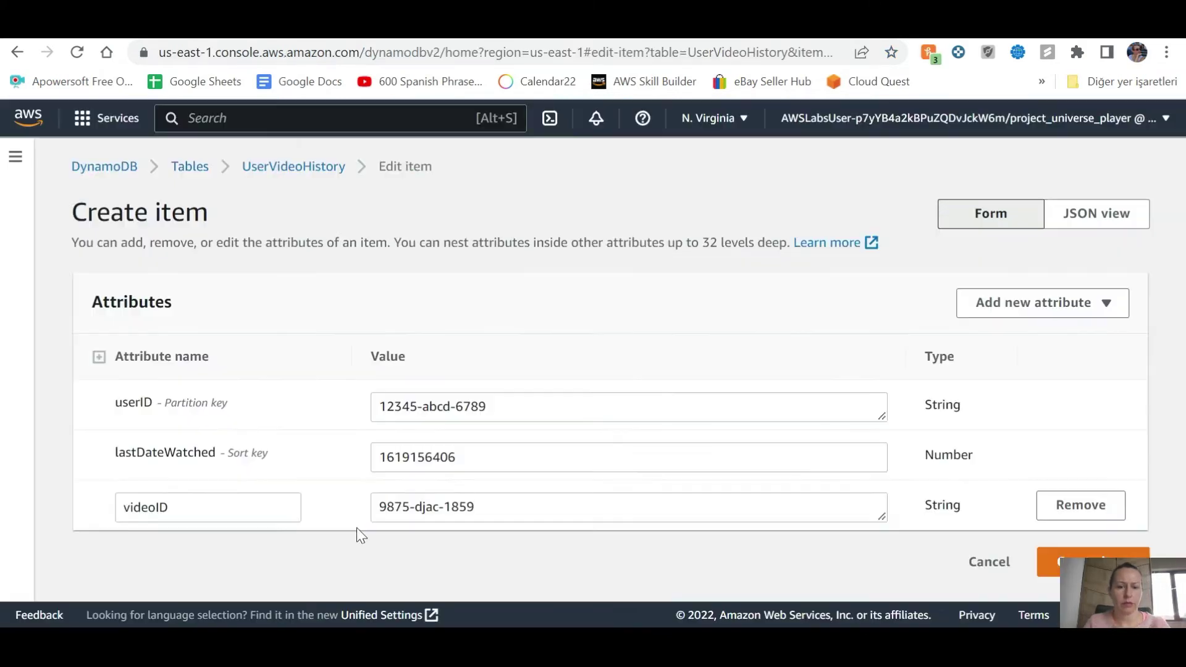
Step: Add a new String attribute named preferedLanguage to the item and set its value to English
{"action": "left_click", "coordinate": [382, 505]}
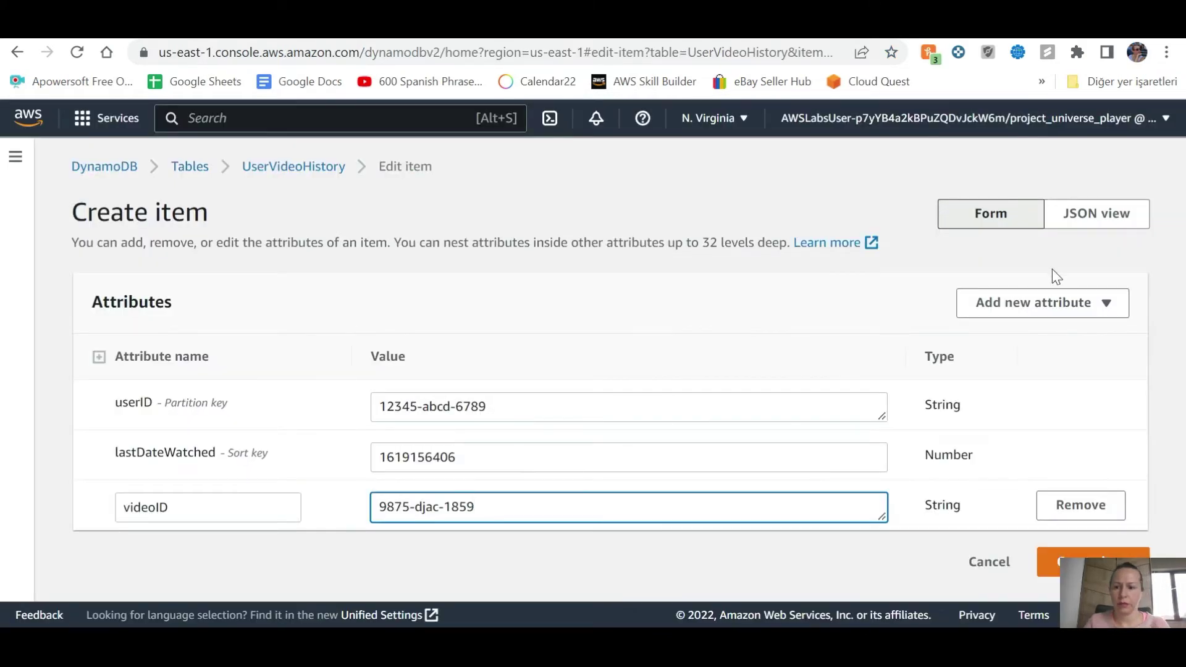
{"action": "left_click", "coordinate": [1067, 313]}
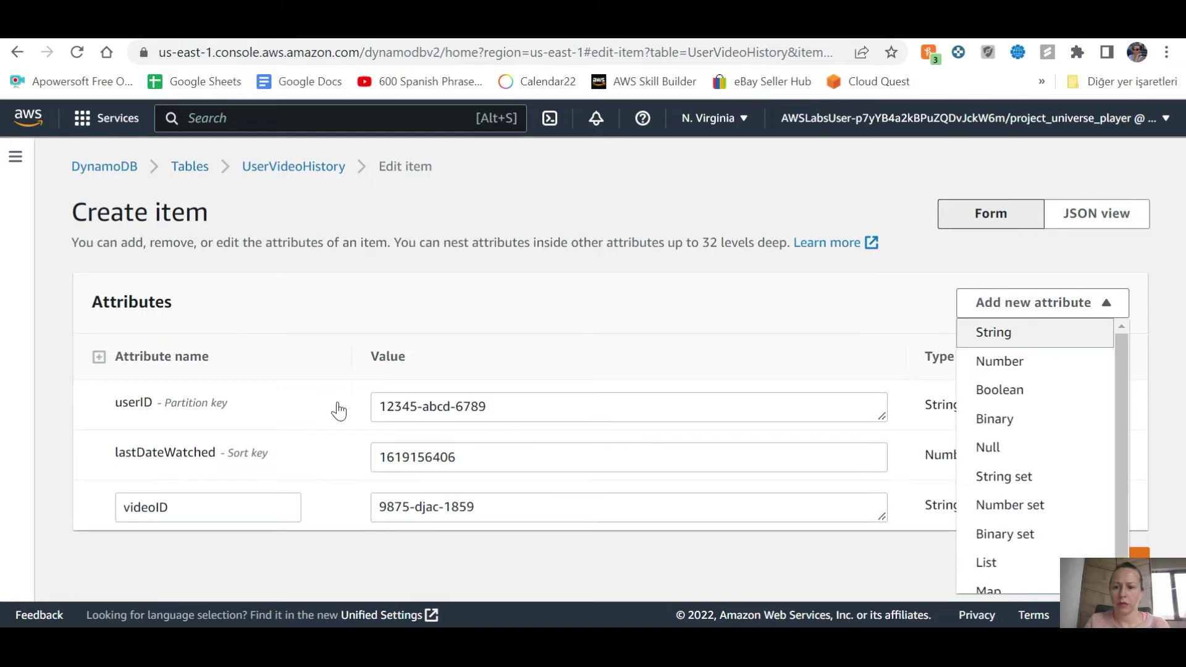
{"action": "key", "text": "Return"}
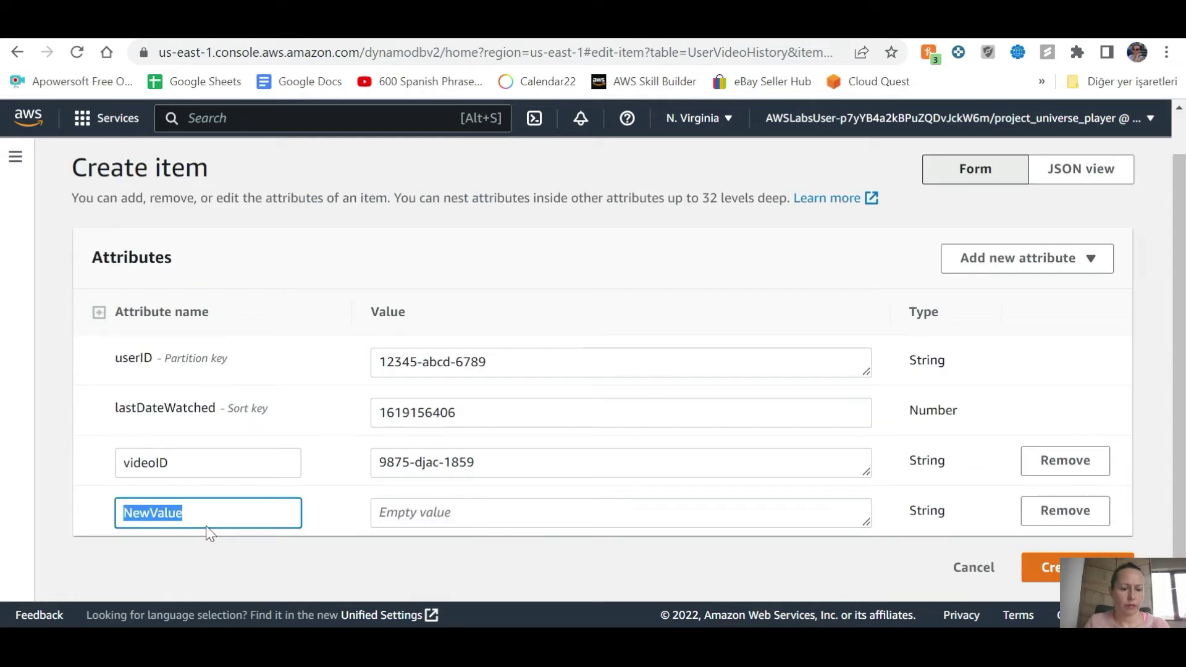
{"action": "type", "text": "preferedLanguage"}
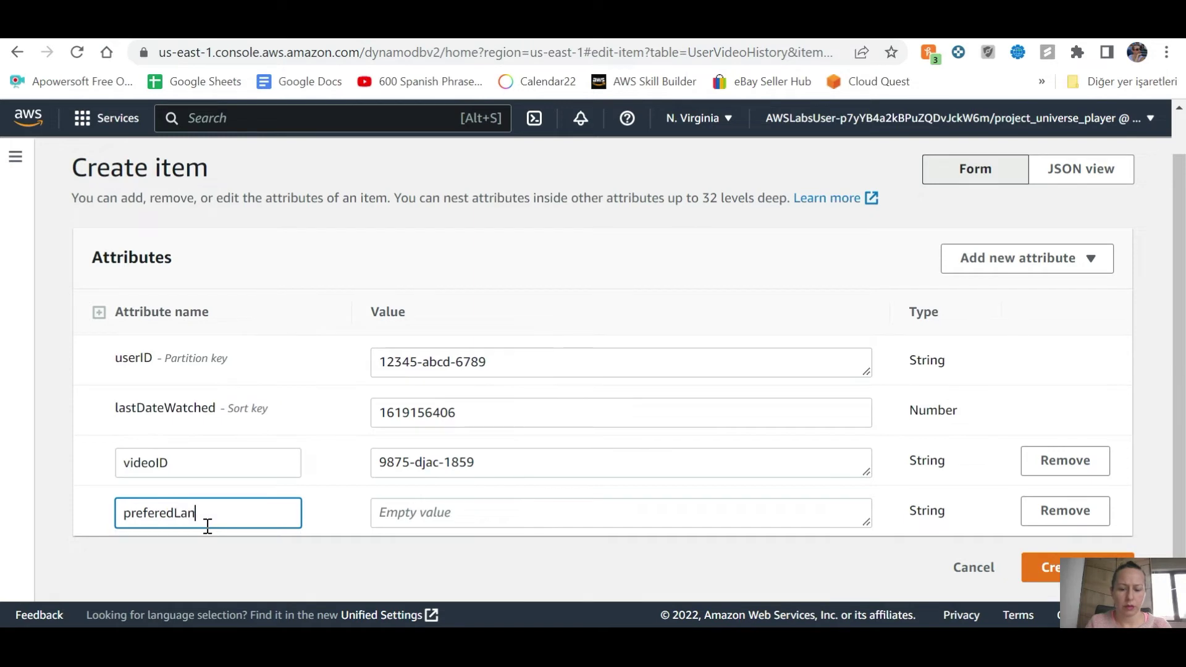
{"action": "left_click", "coordinate": [422, 520]}
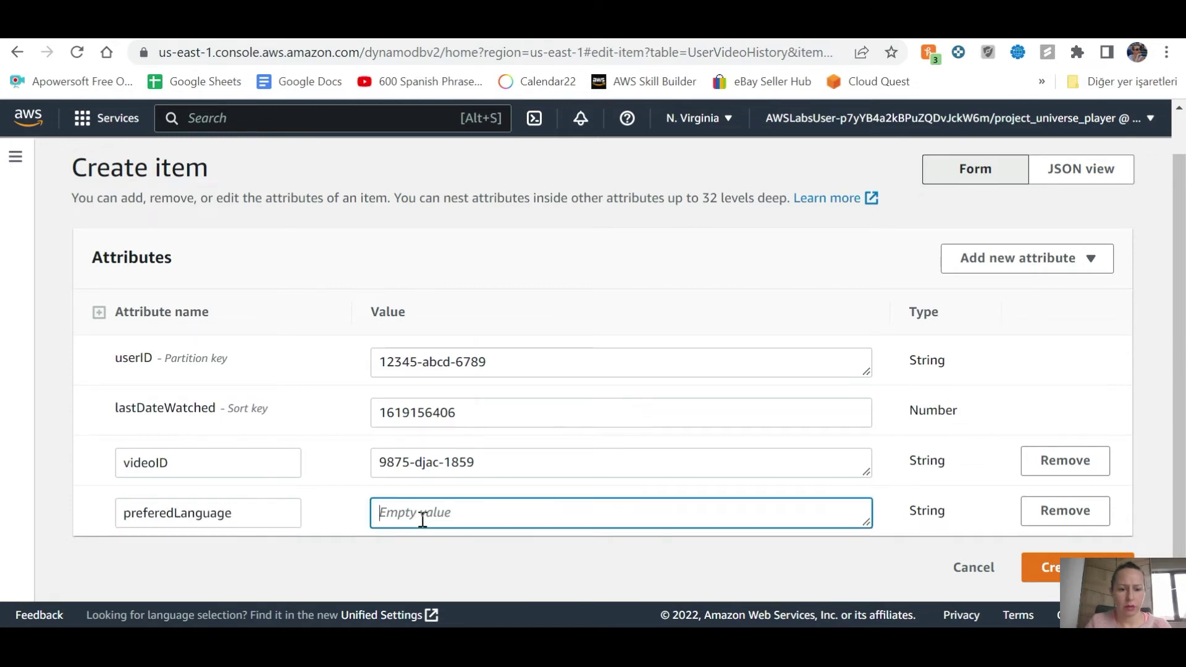
{"action": "type", "text": "English"}
Step: Switch to the Cloud Quest lab, advance its instructions from step 12 to step 15, and return to the item form
{"action": "key", "text": "ctrl+Tab"}
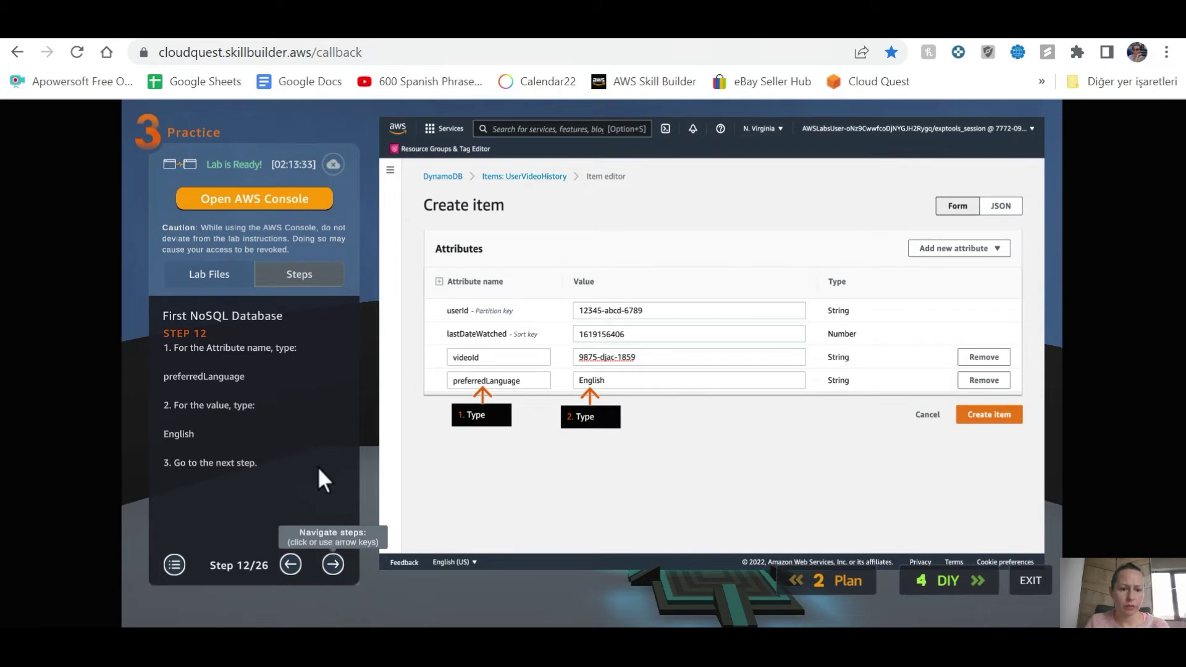
{"action": "left_click", "coordinate": [332, 564]}
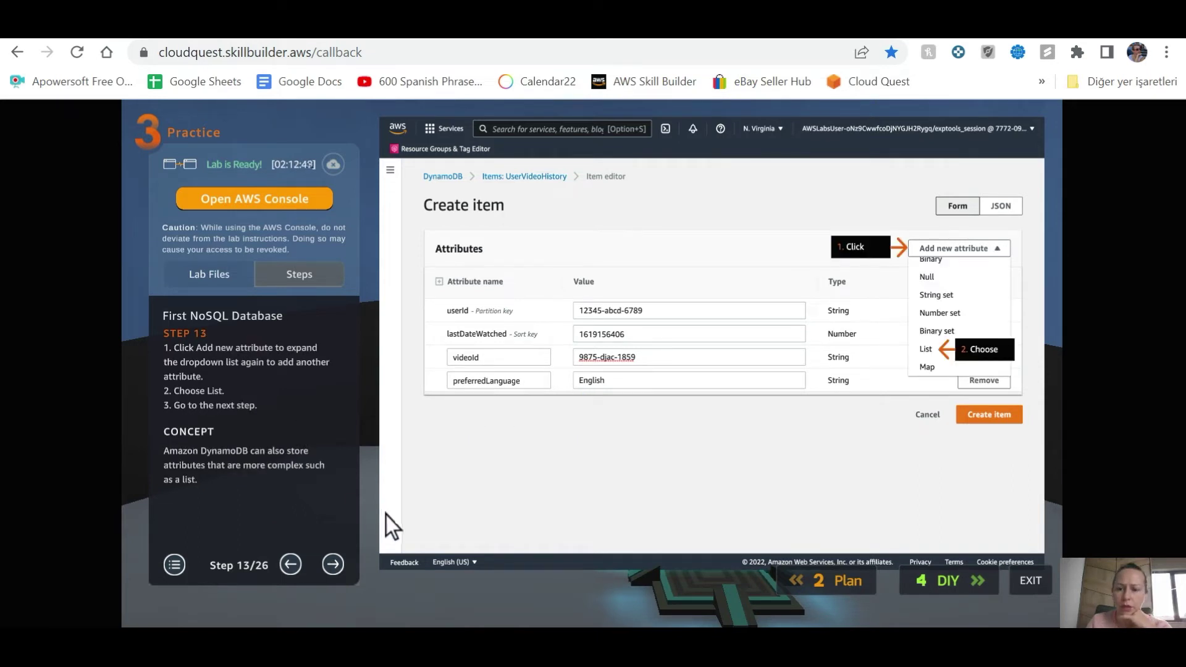
{"action": "left_click", "coordinate": [336, 564]}
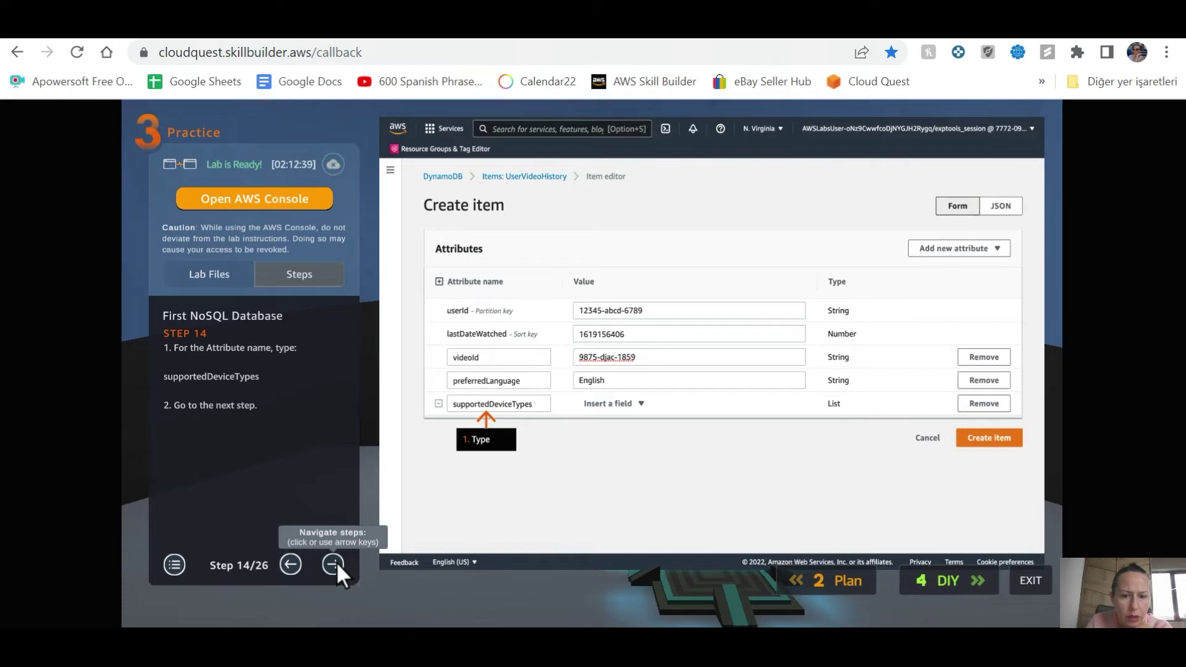
{"action": "left_click", "coordinate": [336, 562]}
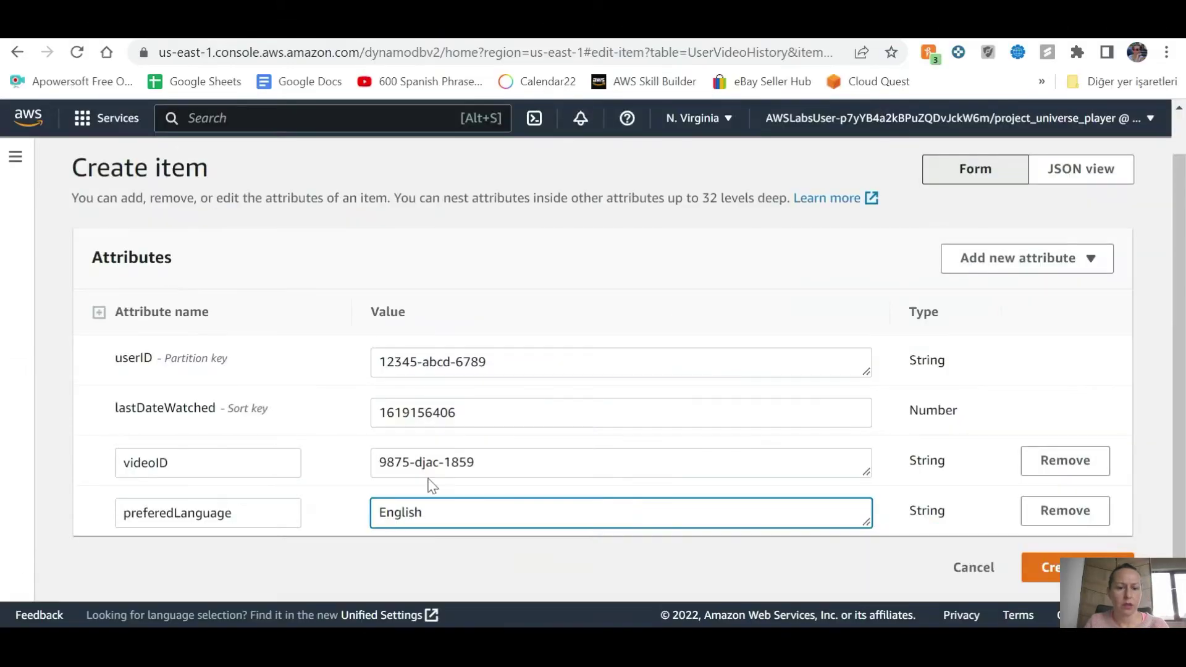
Step: Add a new List attribute to the item and name it supportedDeviceTypes
{"action": "left_click", "coordinate": [1067, 263]}
{"action": "left_click", "coordinate": [998, 527]}
{"action": "type", "text": "supporte"}
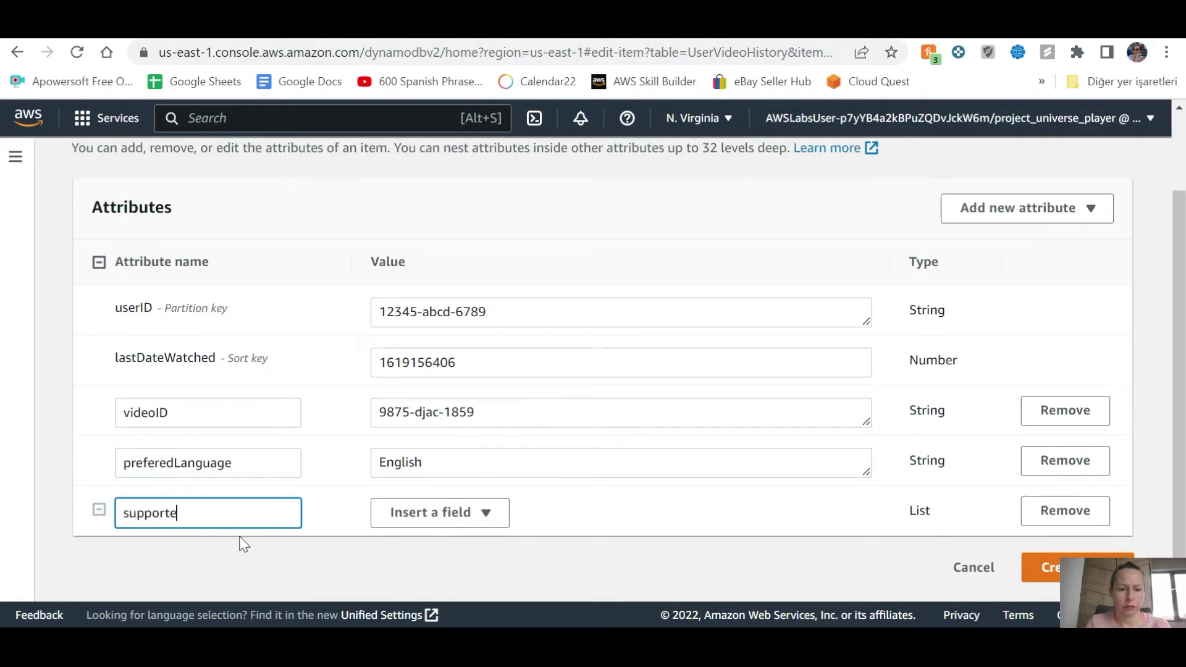
{"action": "type", "text": "dDeviceTypes"}
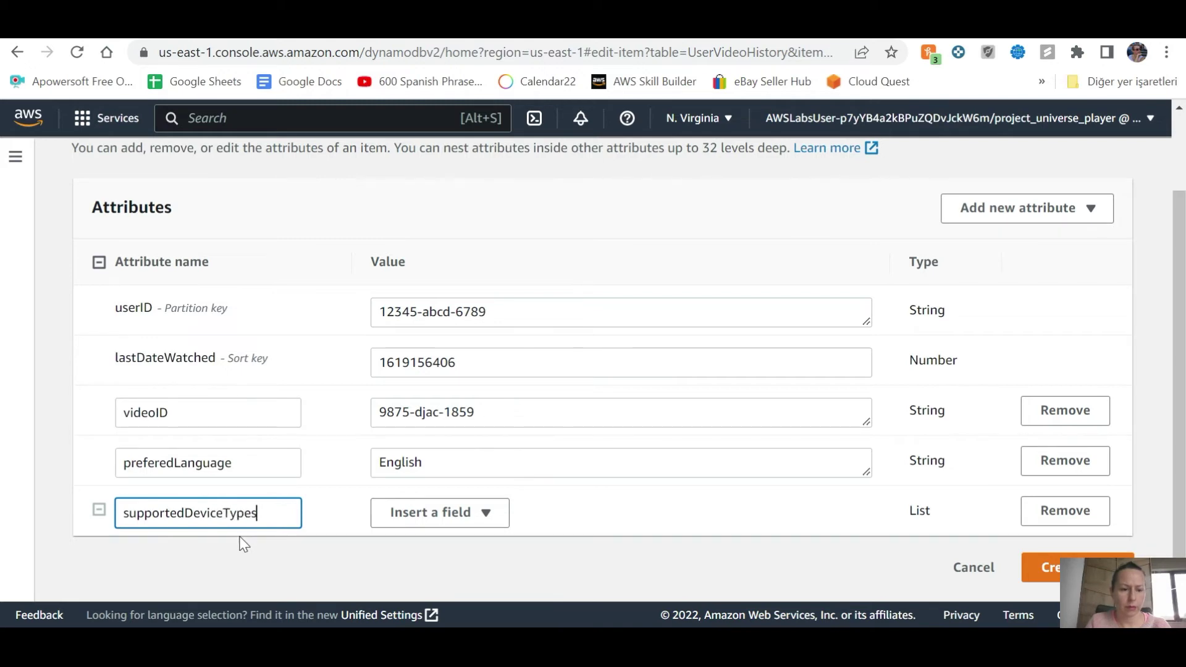
Step: Insert a String field into the supportedDeviceTypes list, consult the lab's instructions, and set the field's value to Amazon Fire TV
{"action": "left_click", "coordinate": [495, 522]}
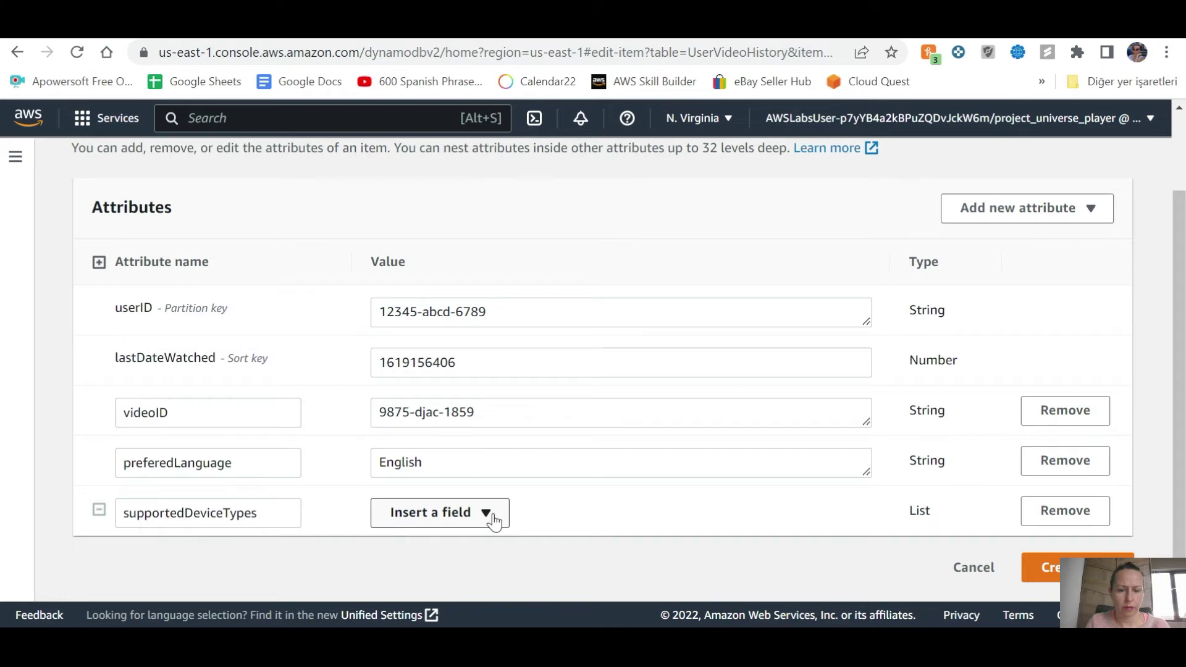
{"action": "left_click", "coordinate": [489, 518]}
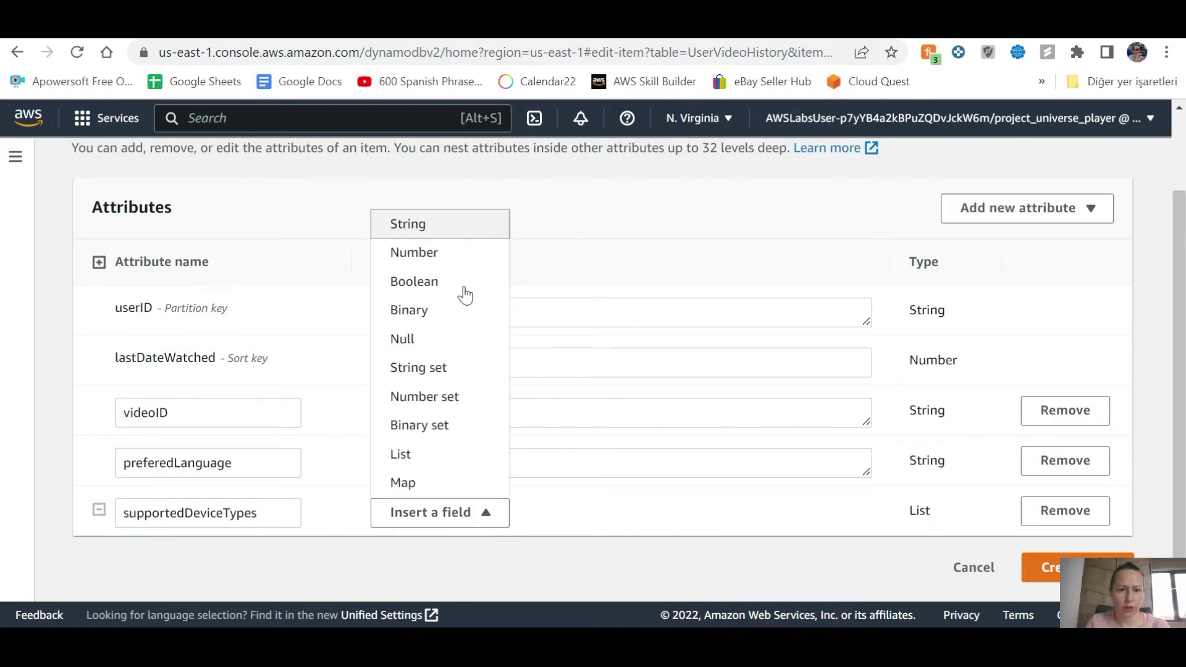
{"action": "left_click", "coordinate": [533, 356]}
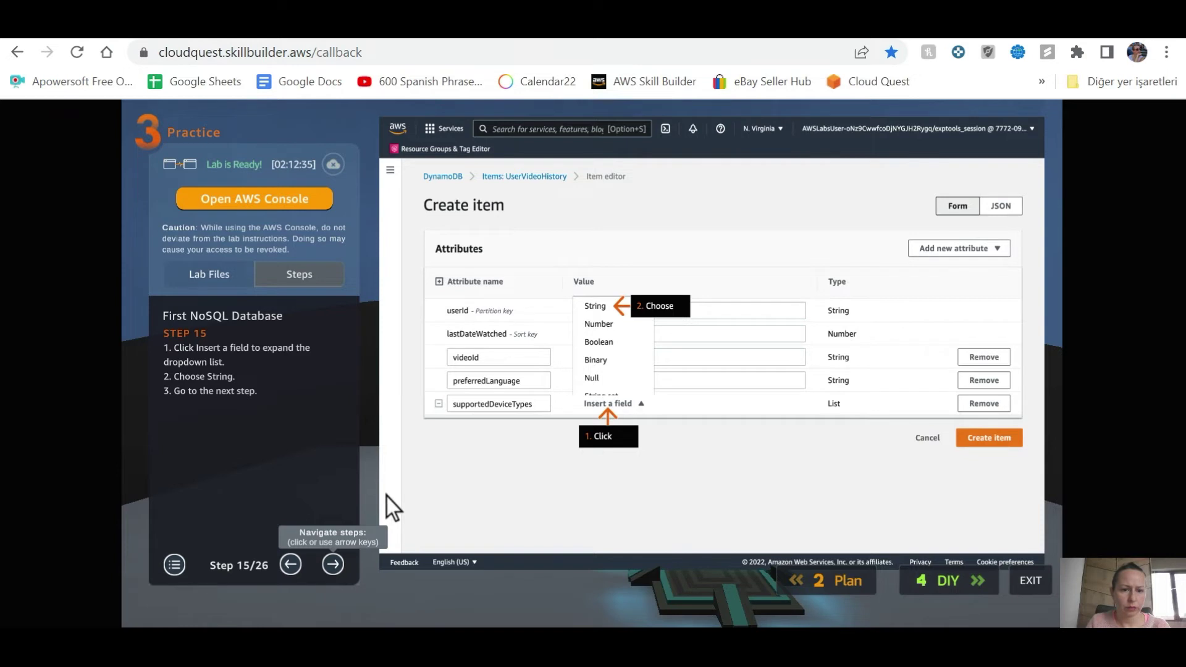
{"action": "left_click", "coordinate": [334, 564]}
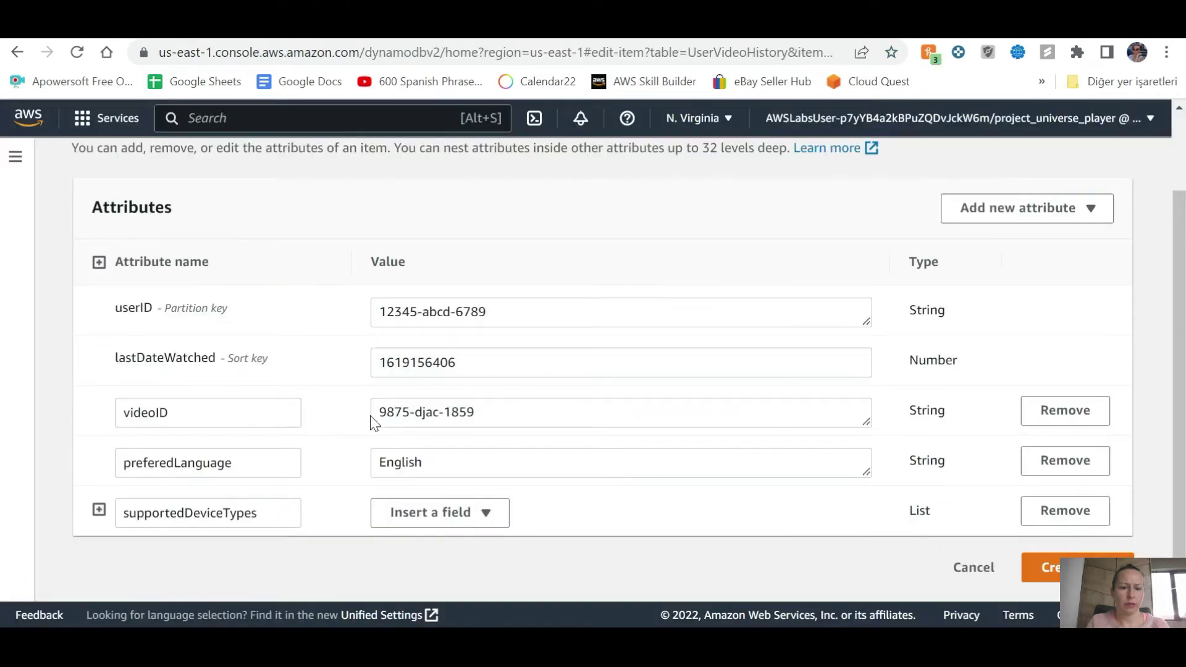
{"action": "left_click", "coordinate": [99, 509]}
{"action": "left_click", "coordinate": [420, 509]}
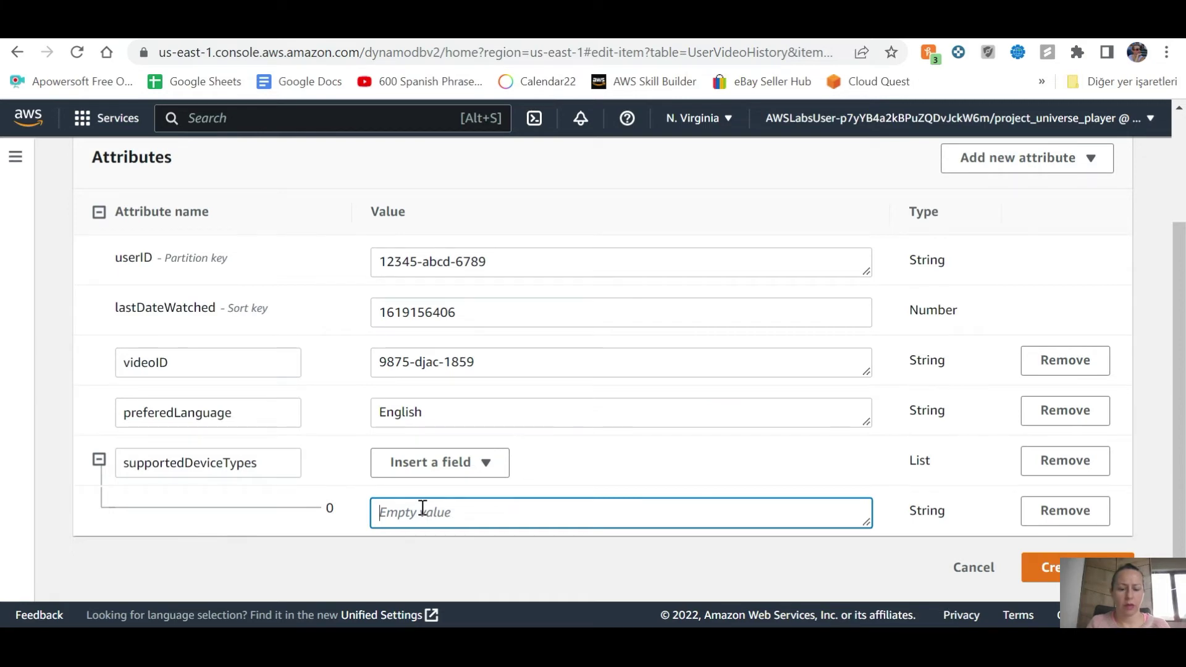
{"action": "type", "text": "Amazon Fire TV"}
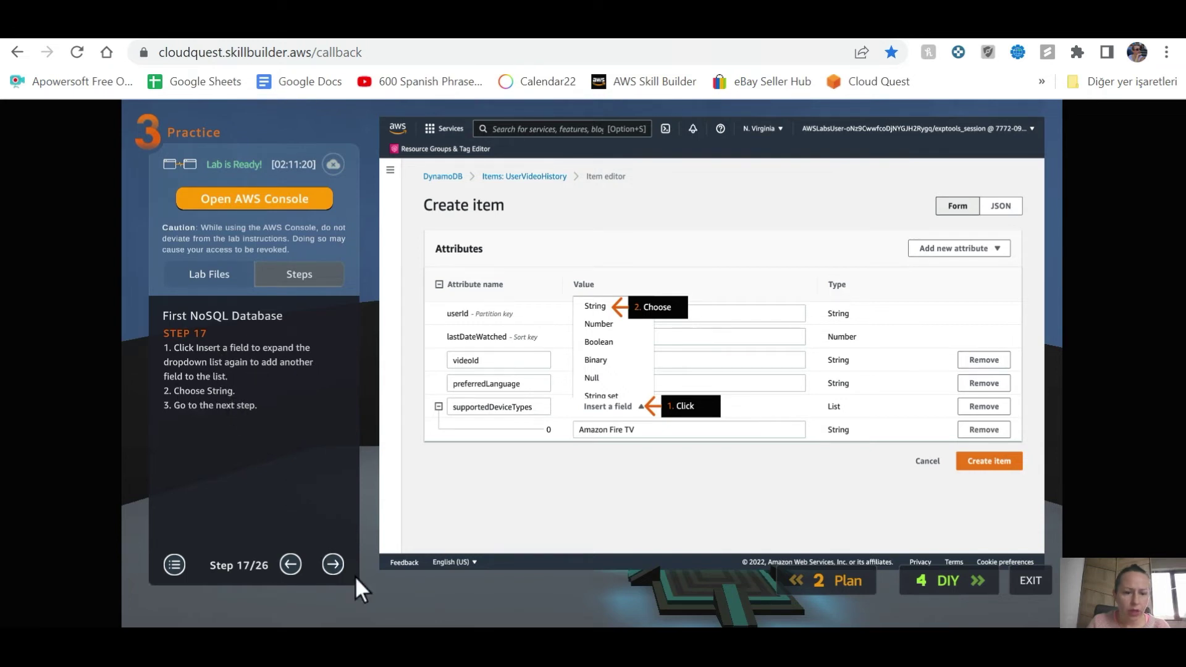
Step: Review steps 17 and 18 of the Cloud Quest lab instructions and return to the item form
{"action": "left_click", "coordinate": [336, 544]}
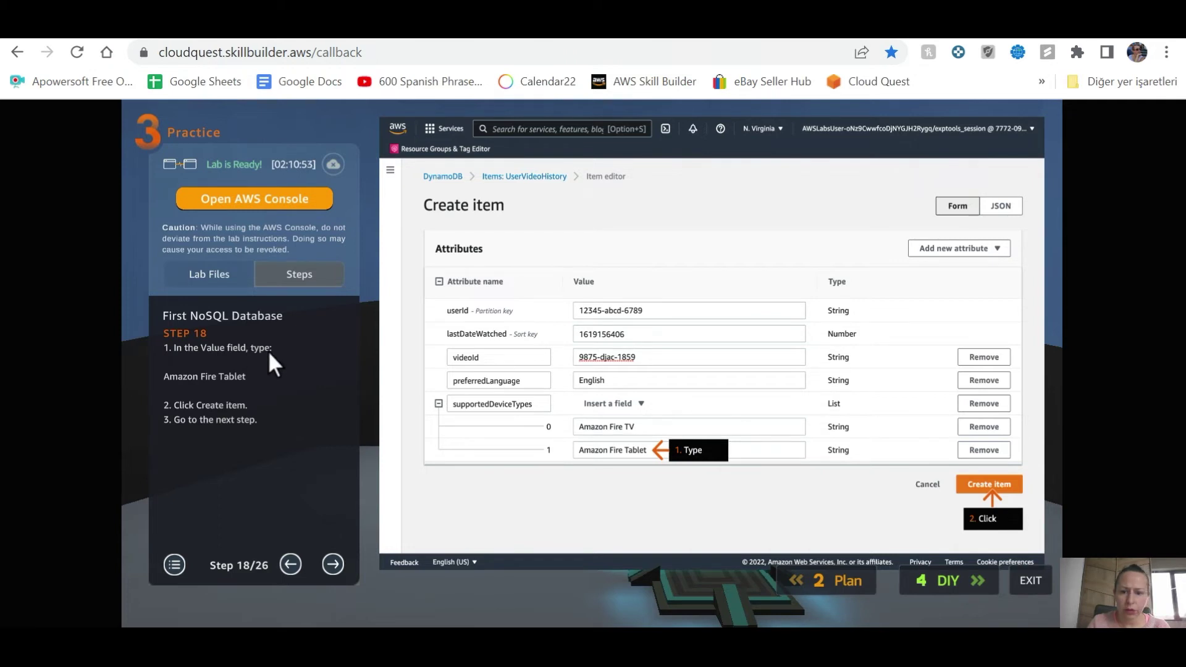
{"action": "left_click", "coordinate": [293, 562]}
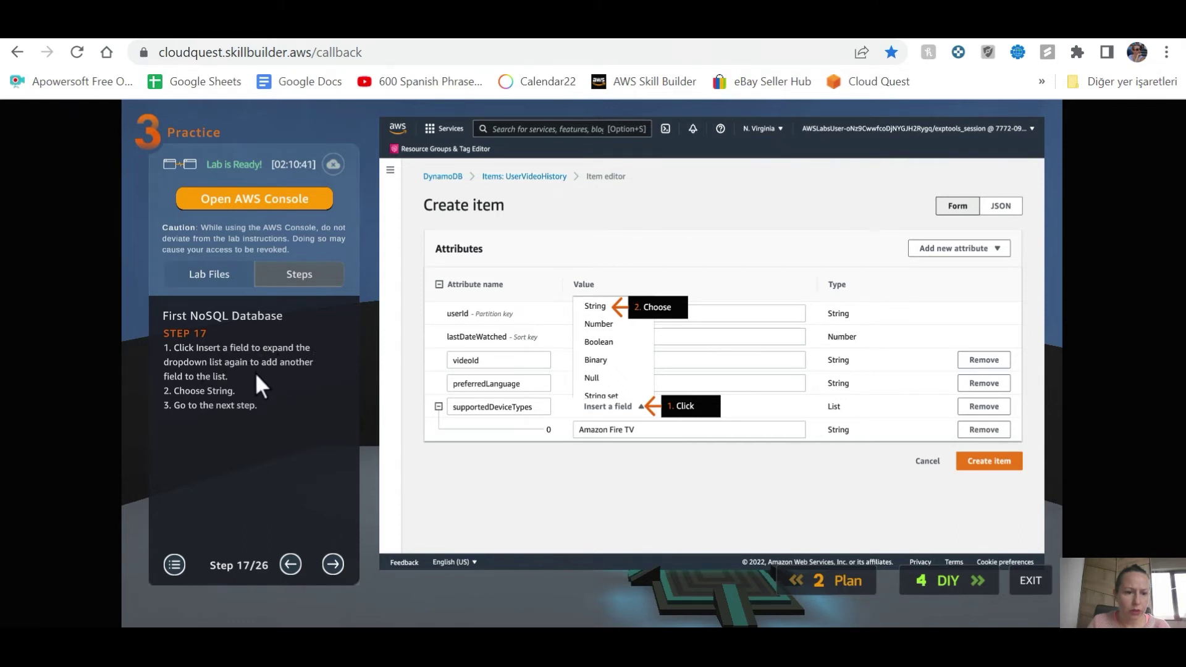
{"action": "left_click", "coordinate": [335, 570]}
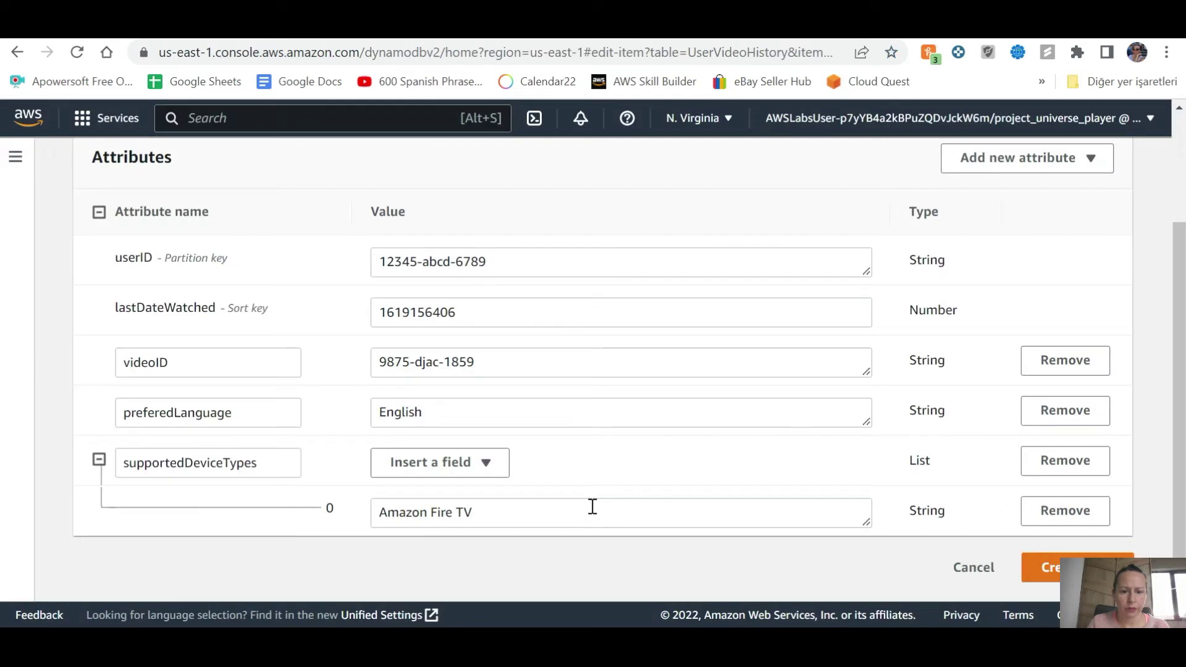
Step: Insert a second String field with the value Amazon Fire Tablet into the supportedDeviceTypes list and create the item
{"action": "left_click", "coordinate": [591, 511]}
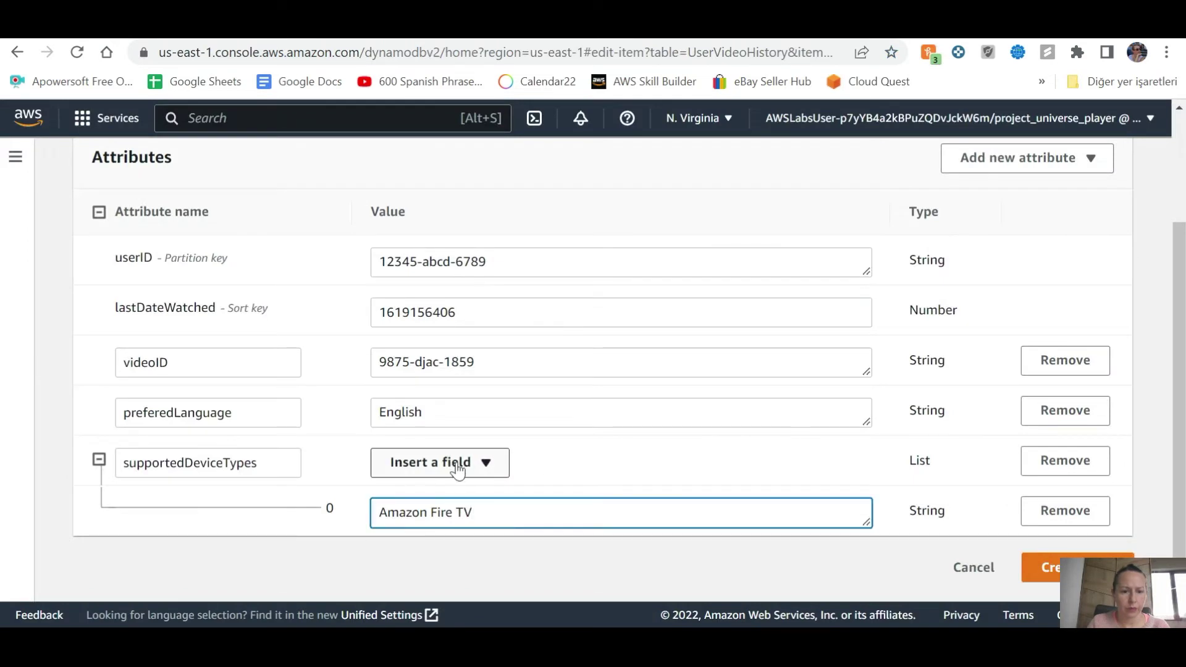
{"action": "left_click", "coordinate": [485, 465]}
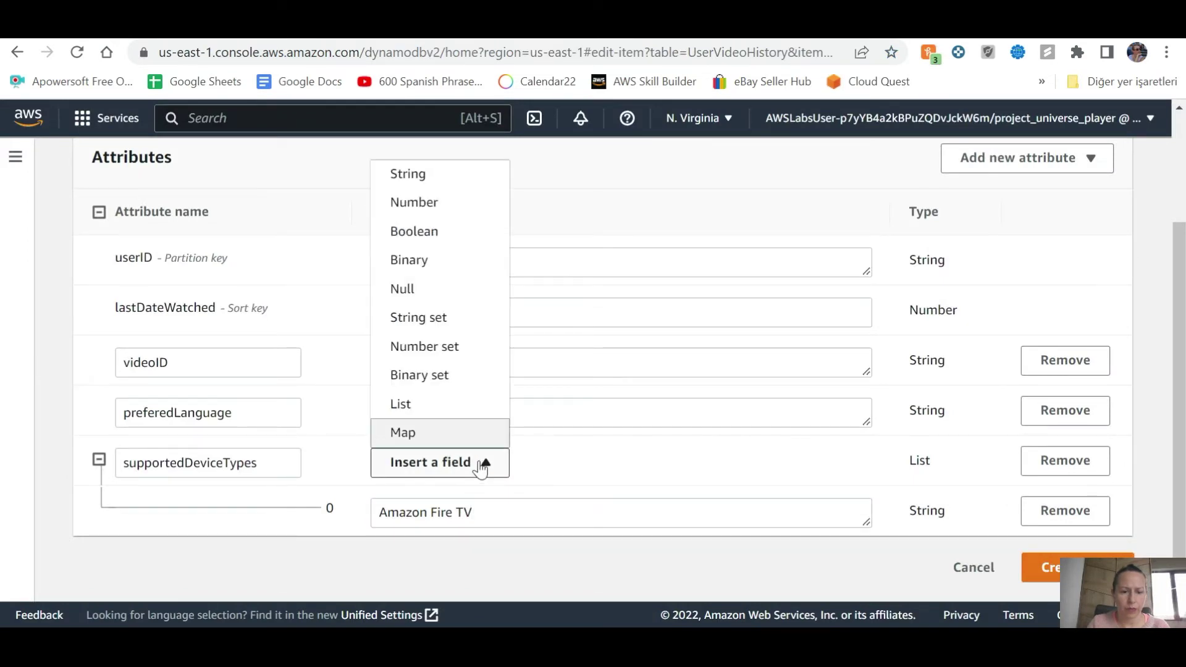
{"action": "left_click", "coordinate": [425, 175]}
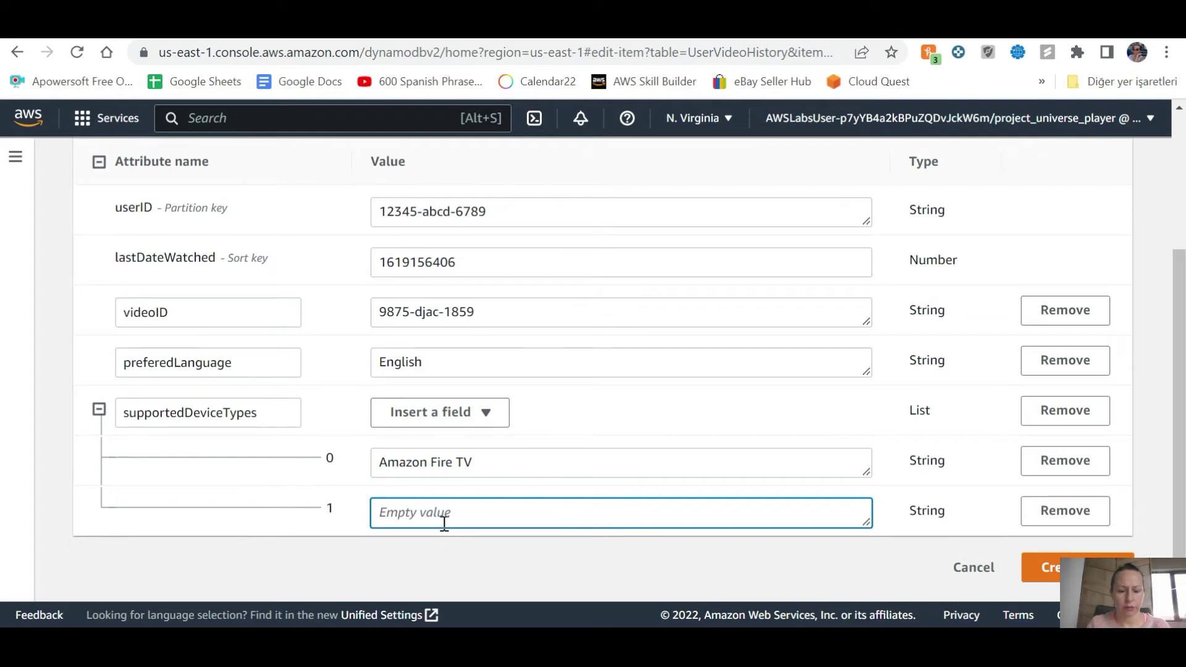
{"action": "type", "text": "Amazon Fire Tablet"}
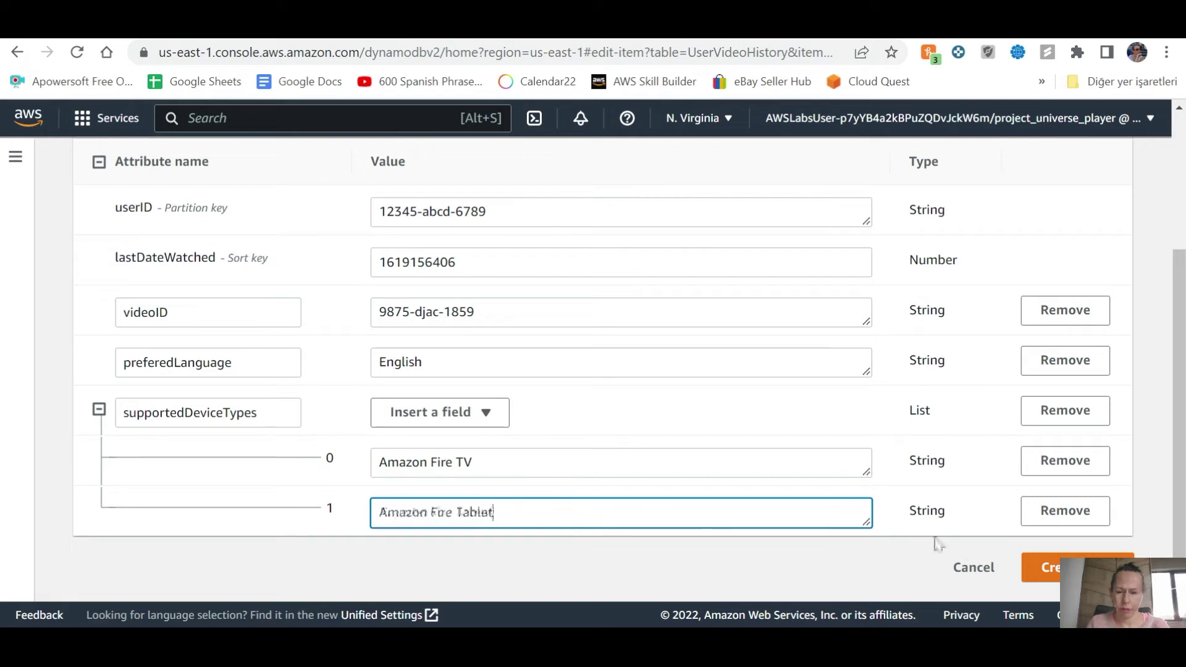
{"action": "left_click", "coordinate": [1044, 573]}
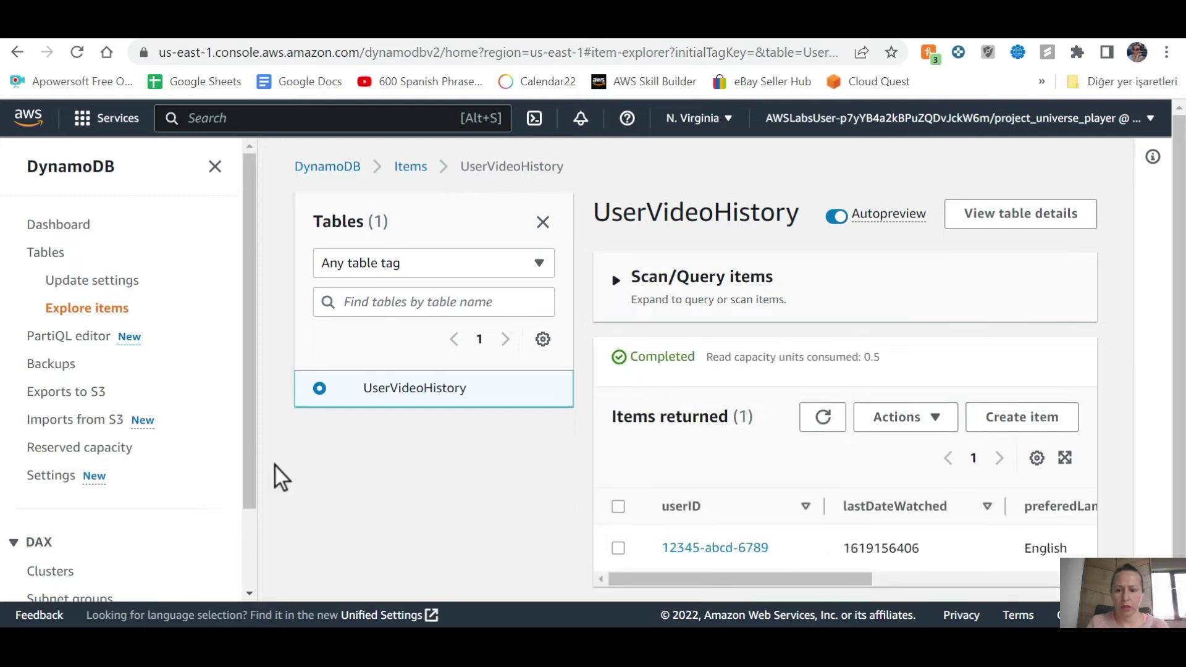
Step: Switch to the Cloud Quest lab, wait for the unresponsive page, advance its instructions from step 19 to step 21, and return to DynamoDB
{"action": "key", "text": "ctrl+shift+Tab"}
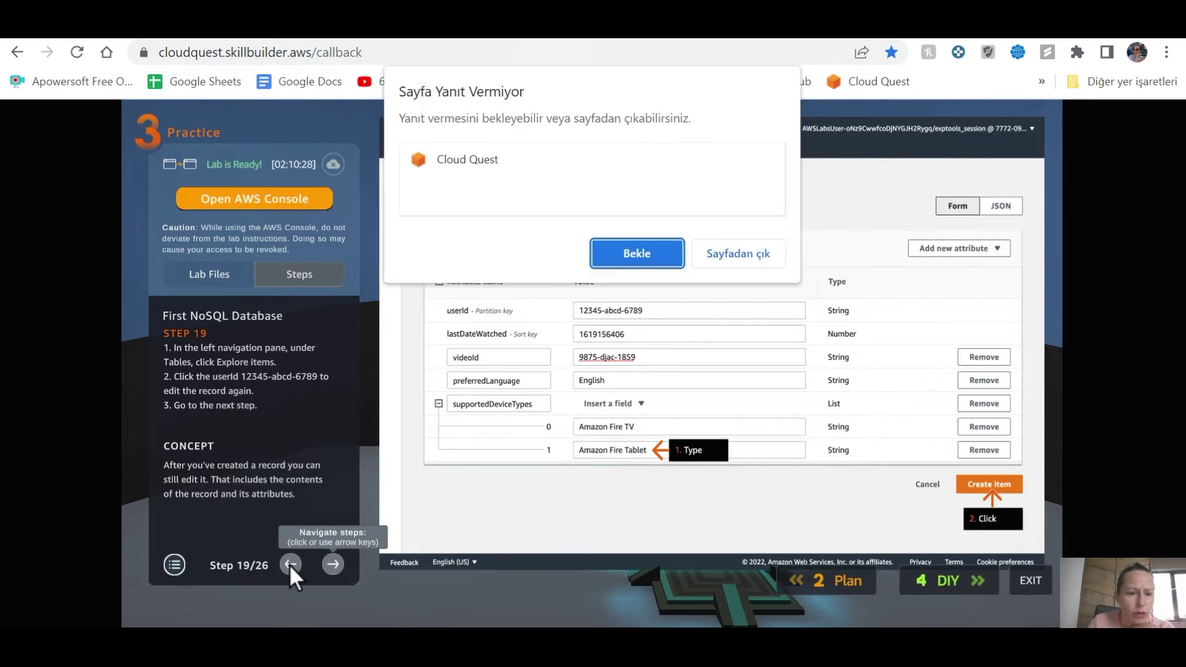
{"action": "left_click", "coordinate": [636, 251]}
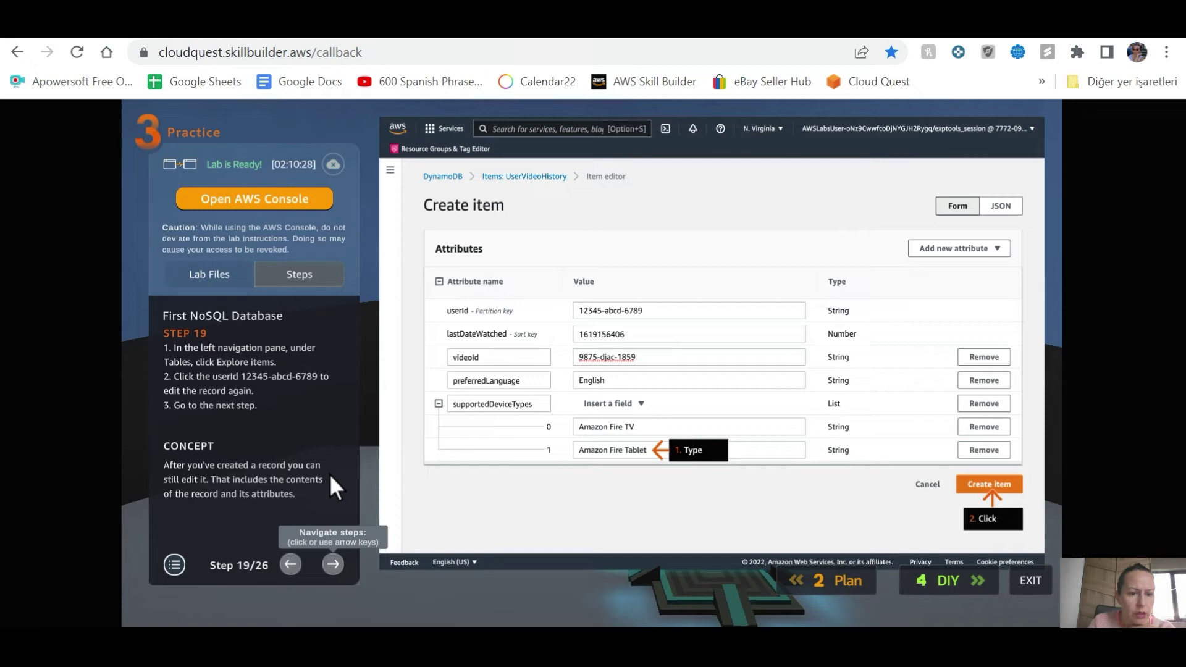
{"action": "left_click", "coordinate": [333, 565]}
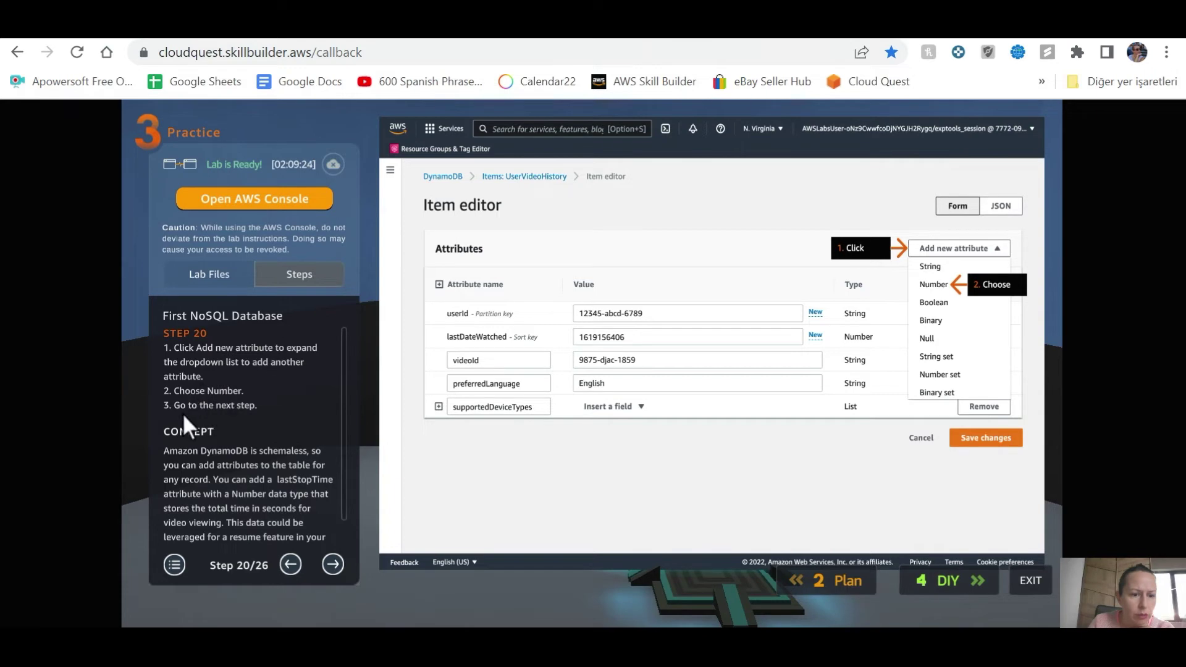
{"action": "left_click", "coordinate": [336, 562]}
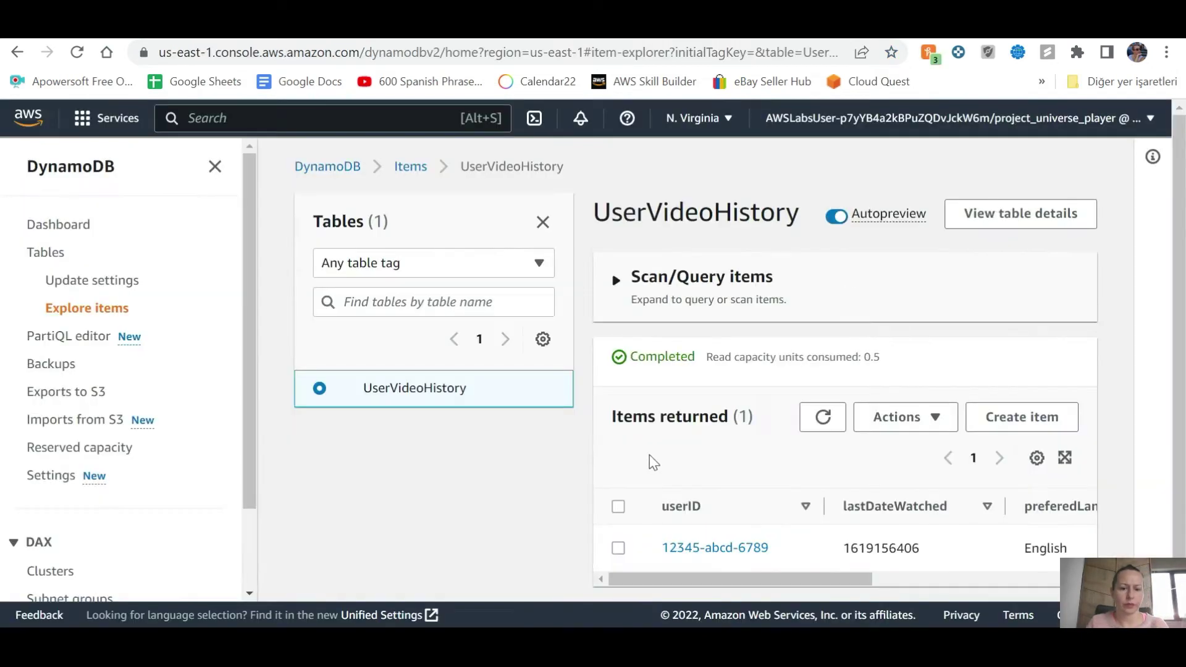
Step: Open the UserVideoHistory table's item for editing and add a new Number attribute to it
{"action": "left_click", "coordinate": [705, 550]}
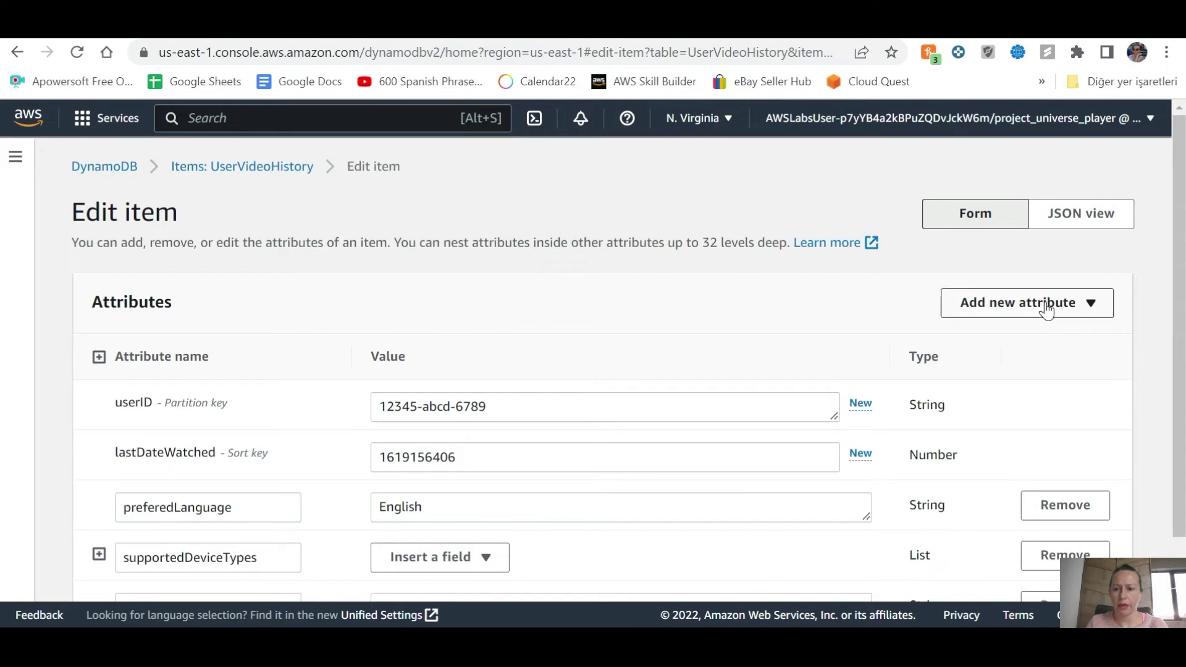
{"action": "left_click", "coordinate": [1047, 311]}
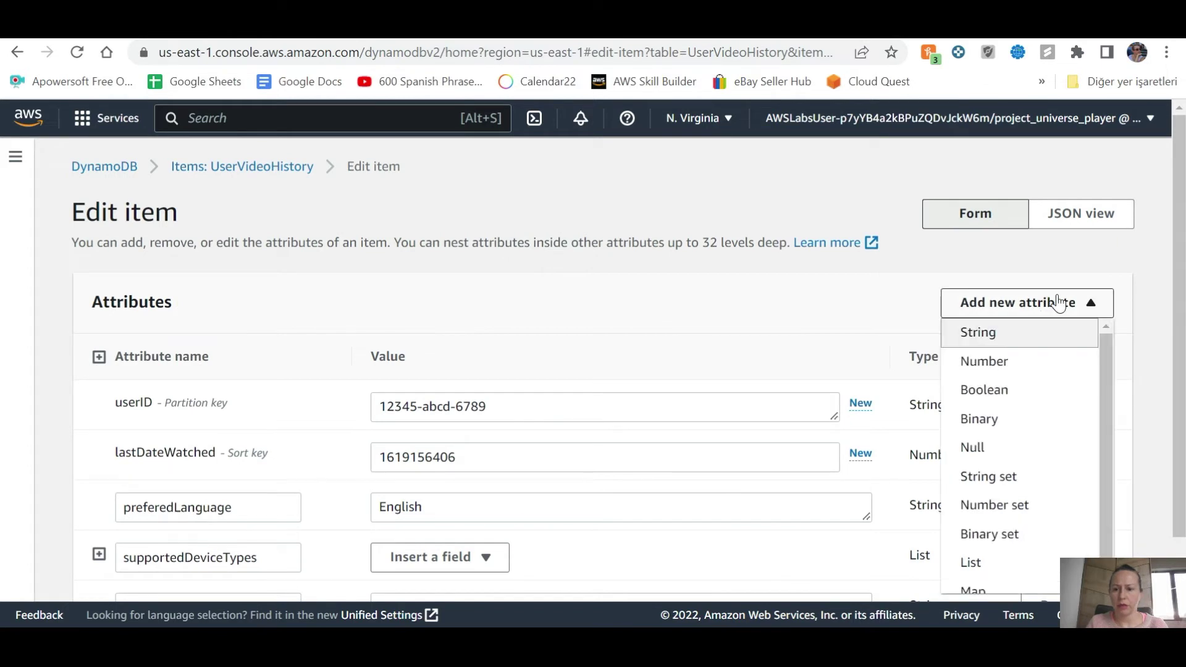
{"action": "left_click", "coordinate": [1007, 364]}
{"action": "scroll", "coordinate": [535, 321], "scroll_direction": "down", "scroll_amount": 2}
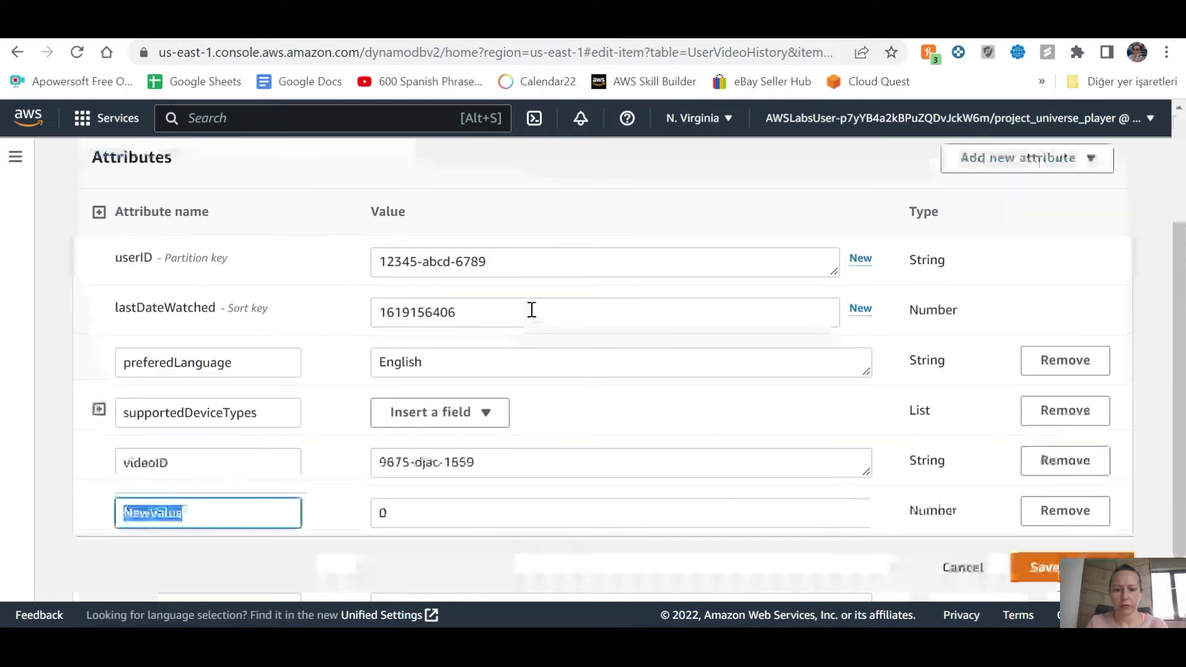
Step: Name the new Number attribute lastStopTime, checking the name against step 21 of the Cloud Quest lab
{"action": "key", "text": "ctrl+Tab"}
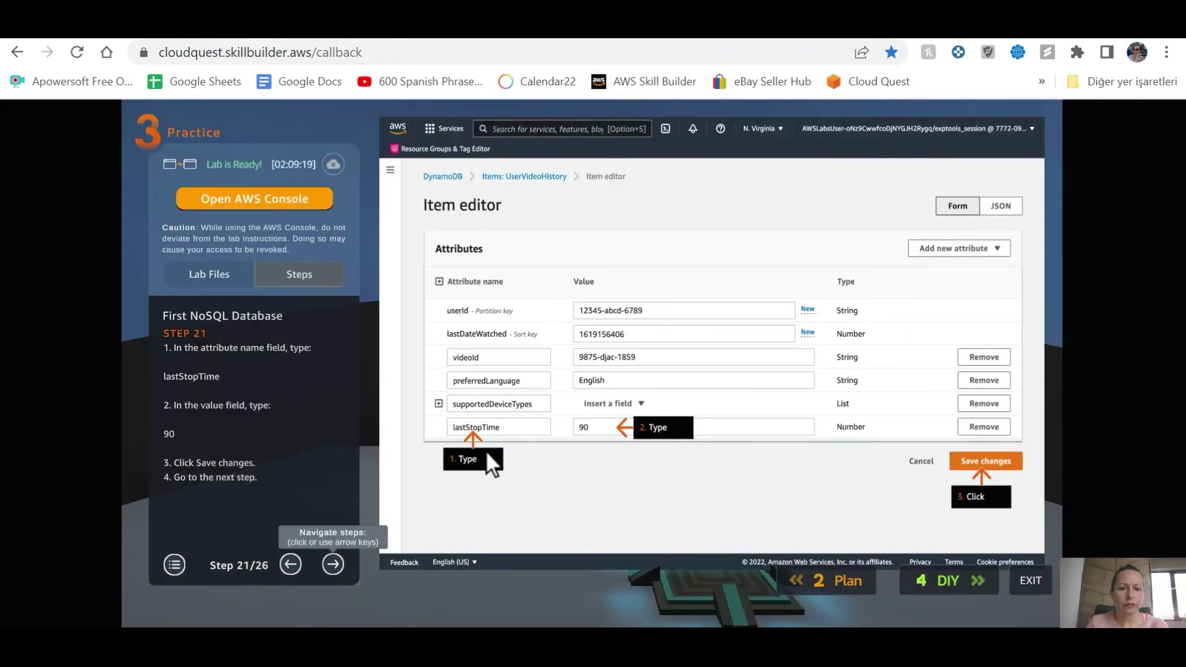
{"action": "key", "text": "ctrl+shift+Tab"}
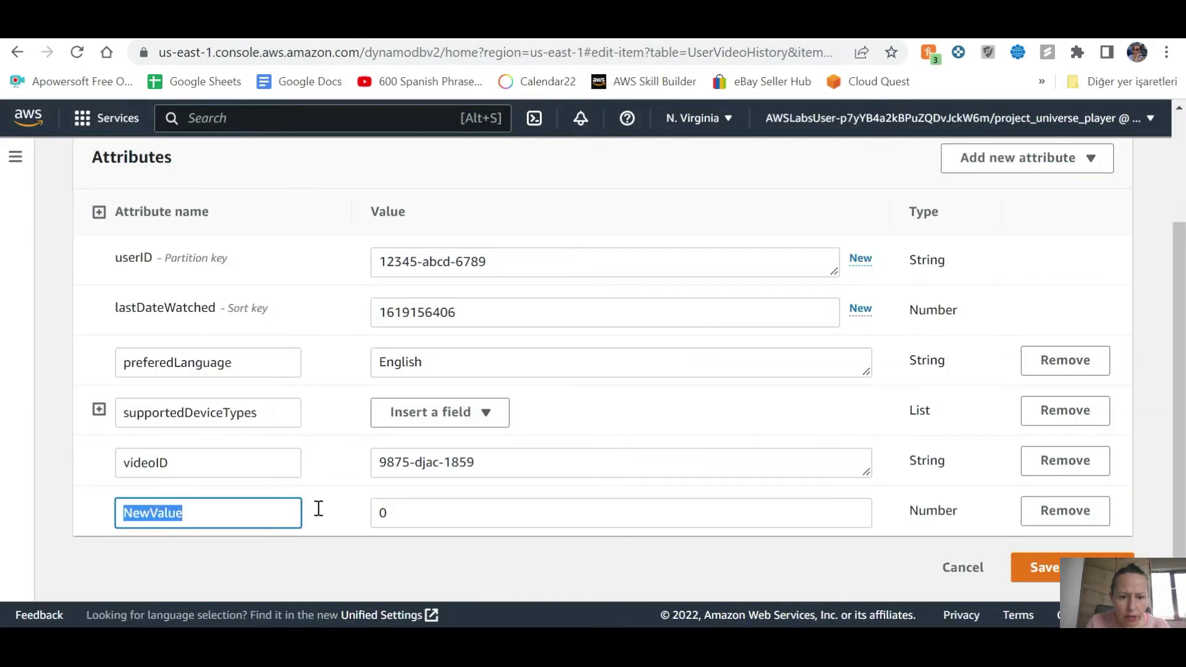
{"action": "type", "text": "last"}
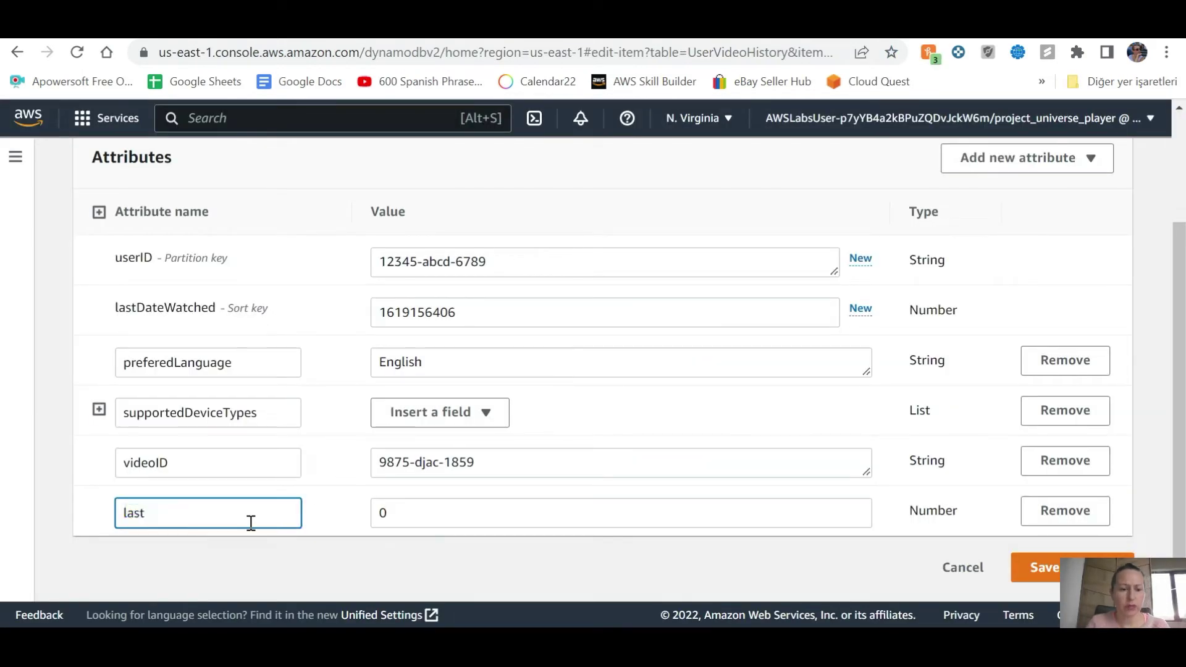
{"action": "type", "text": "StopTime"}
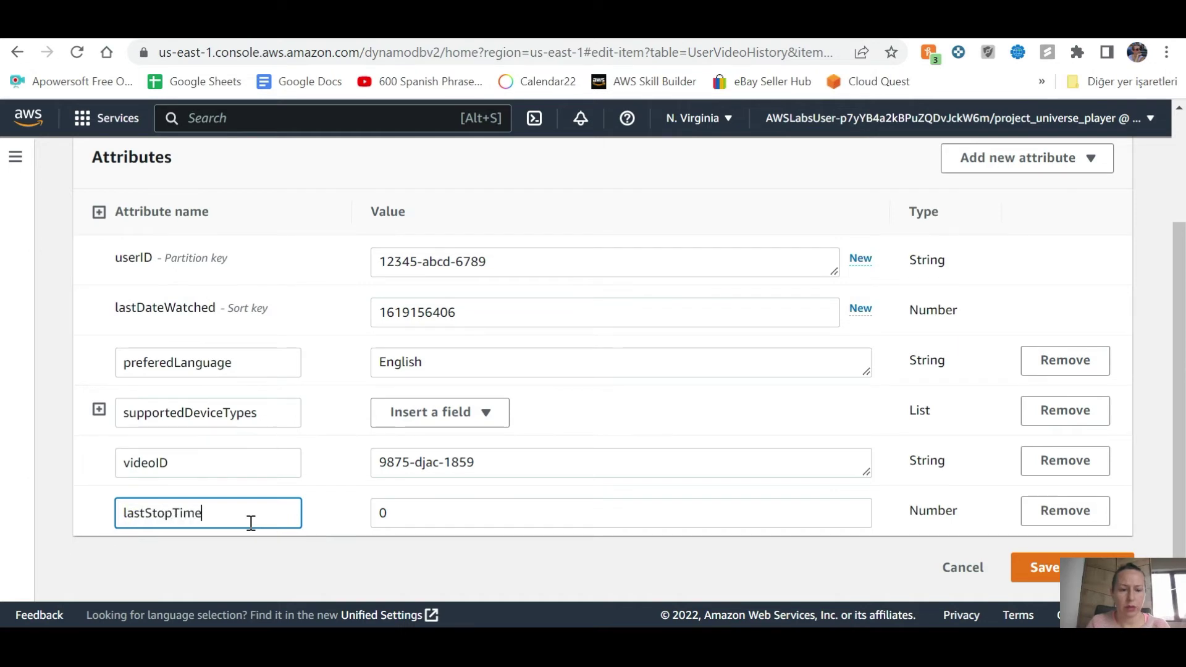
{"action": "key", "text": "ctrl+Tab"}
{"action": "key", "text": "ctrl+shift+Tab"}
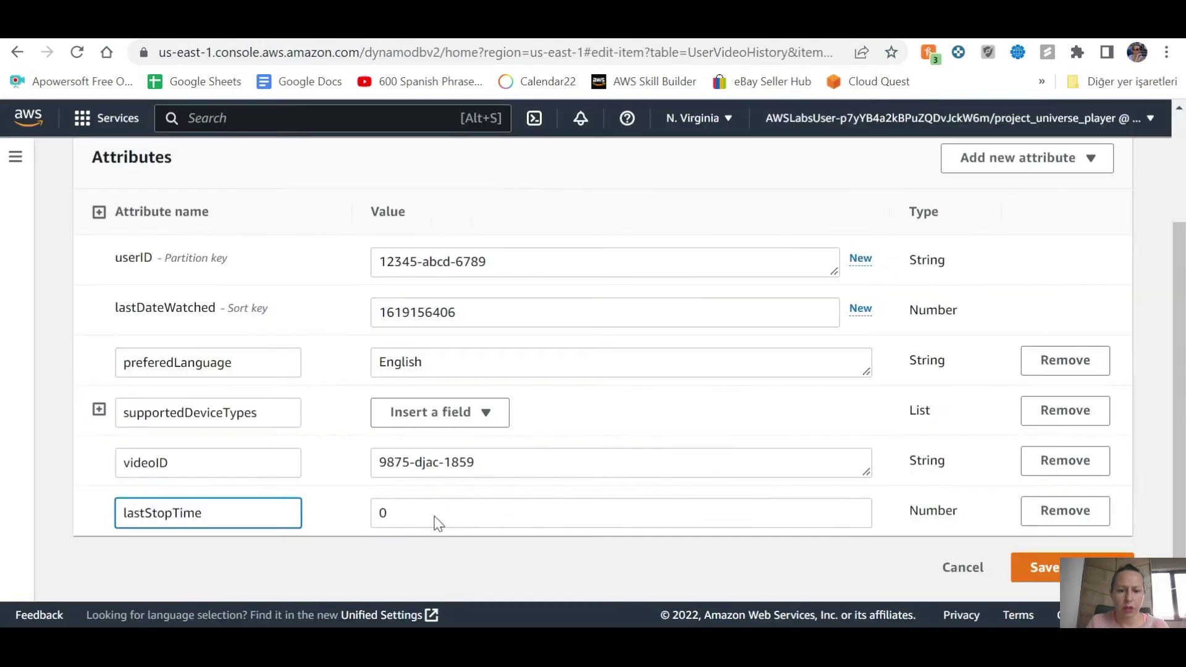
Step: Set the lastStopTime attribute's value to 90 and save the changes to the item
{"action": "left_click", "coordinate": [436, 518]}
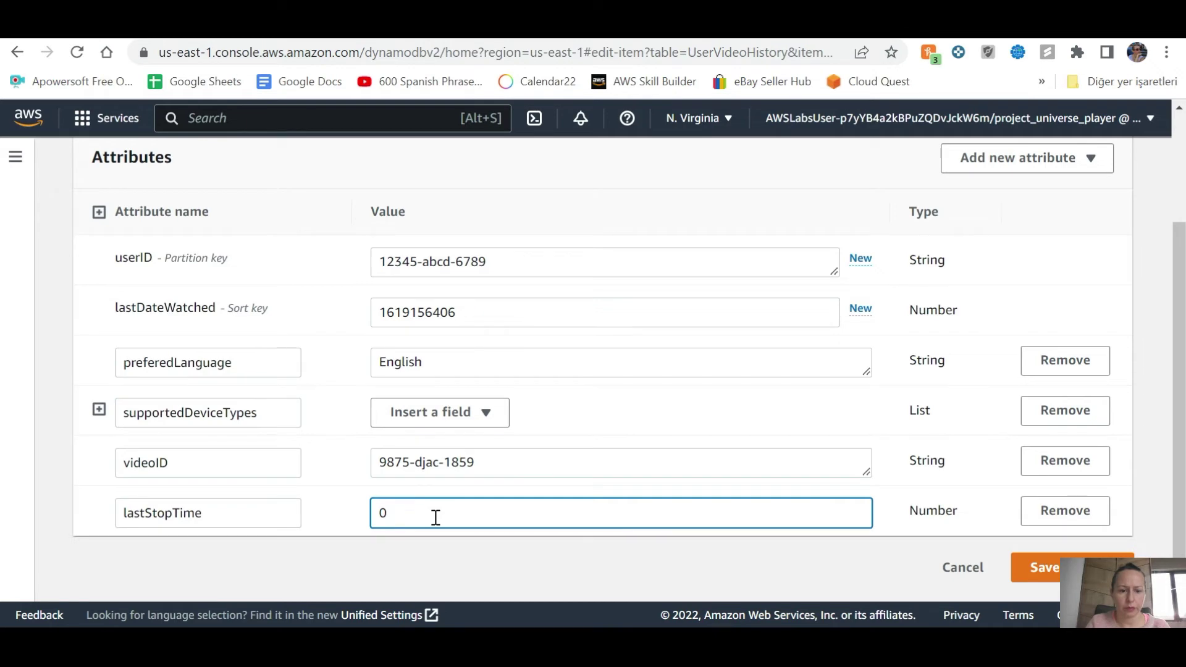
{"action": "key", "text": "BackSpace"}
{"action": "type", "text": "90"}
{"action": "key", "text": "ctrl+Tab"}
{"action": "key", "text": "ctrl+shift+Tab"}
{"action": "left_click", "coordinate": [710, 487]}
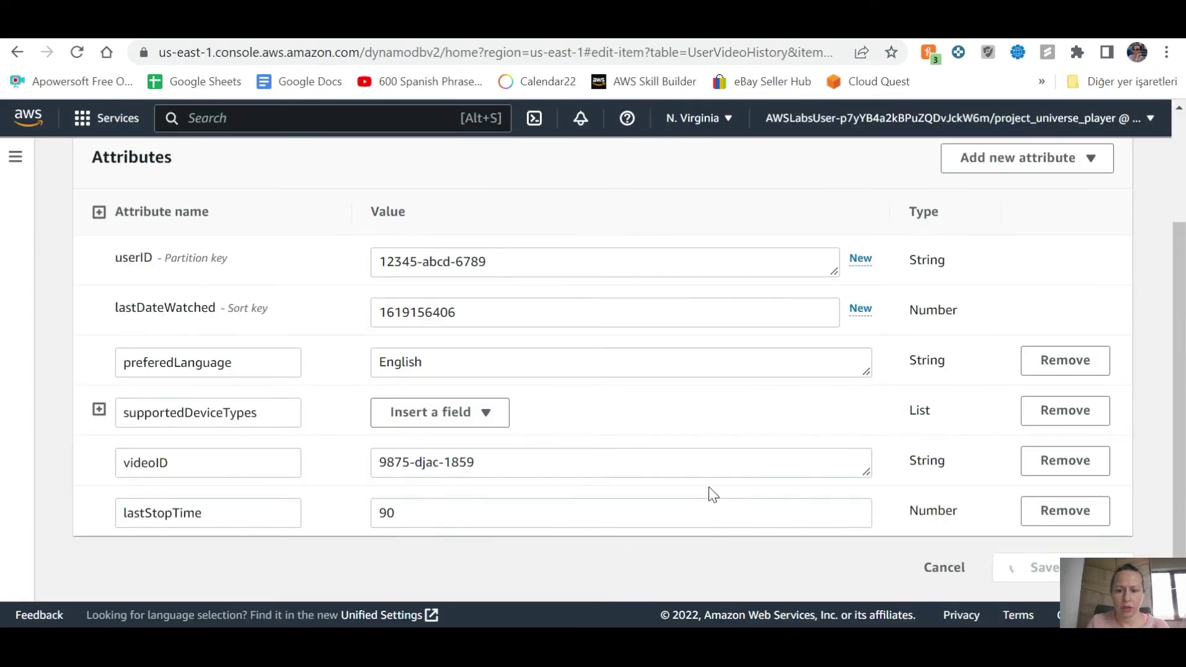
Step: Advance the Cloud Quest lab to step 22 and set up a UserVideoHistory query with userID partition key 12345-abcd-6789 in DynamoDB
{"action": "key", "text": "ctrl+Tab"}
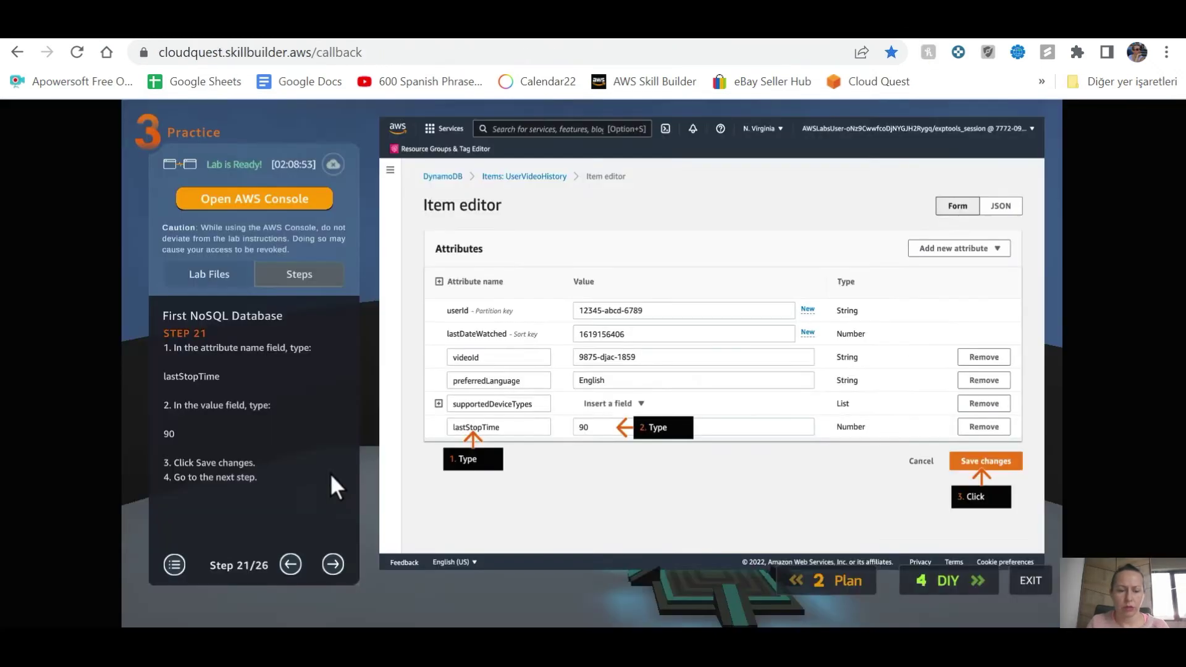
{"action": "left_click", "coordinate": [332, 563]}
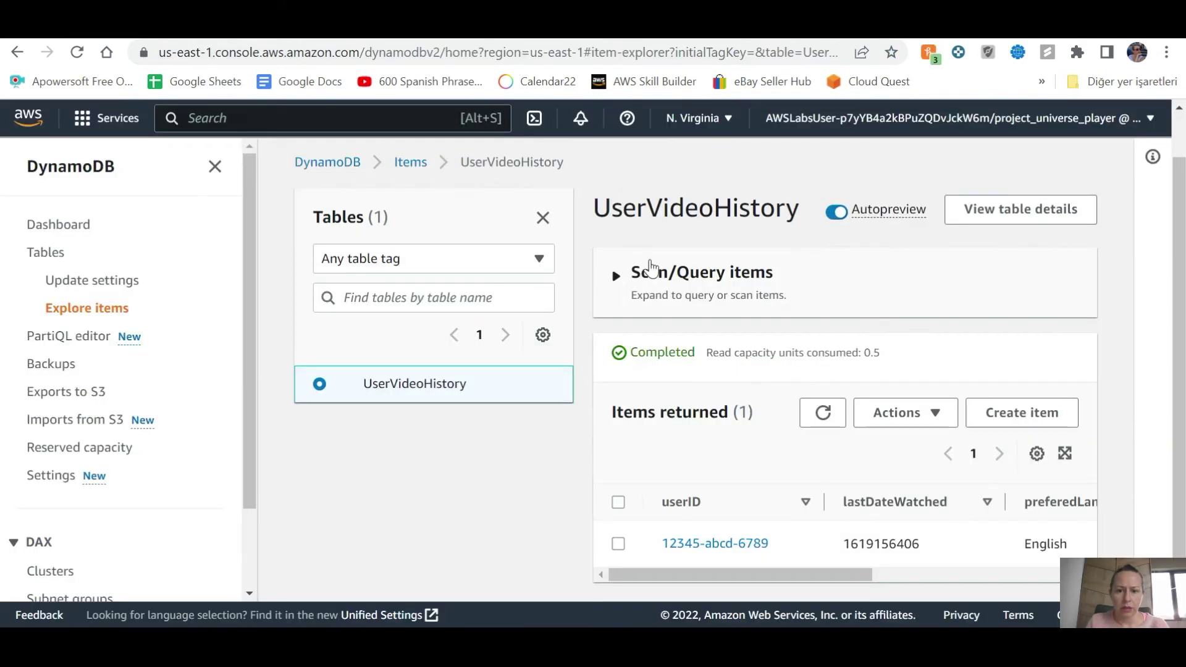
{"action": "left_click", "coordinate": [620, 277]}
{"action": "left_click", "coordinate": [738, 352]}
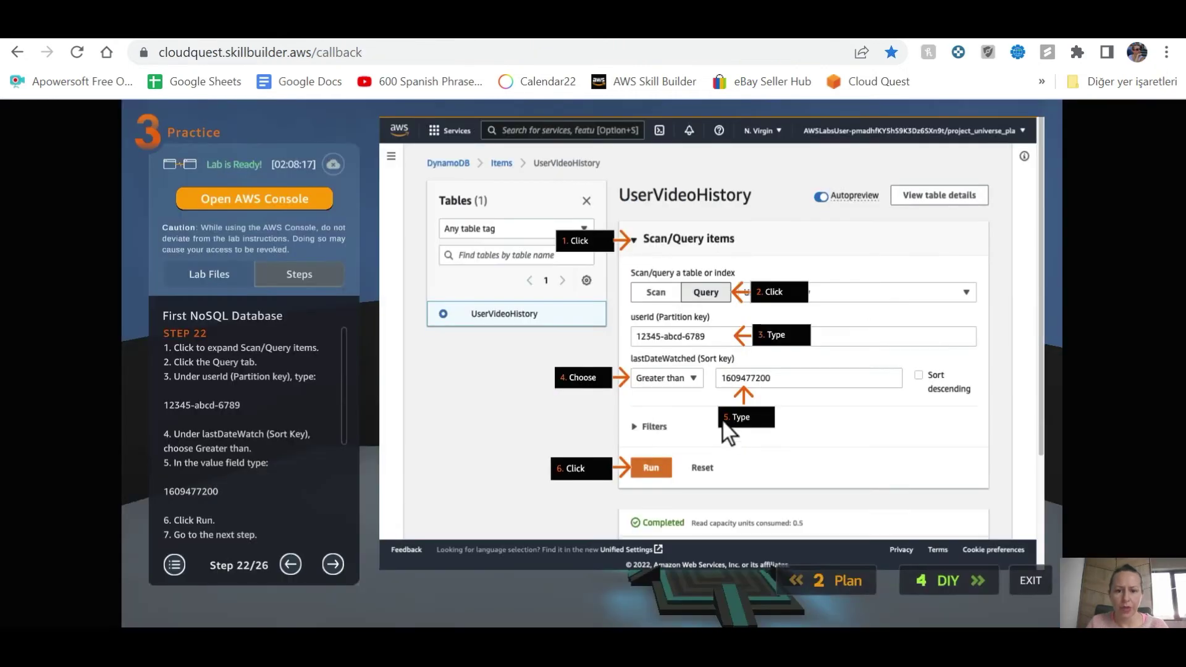
{"action": "key", "text": "ctrl+Tab"}
{"action": "left_click", "coordinate": [720, 418]}
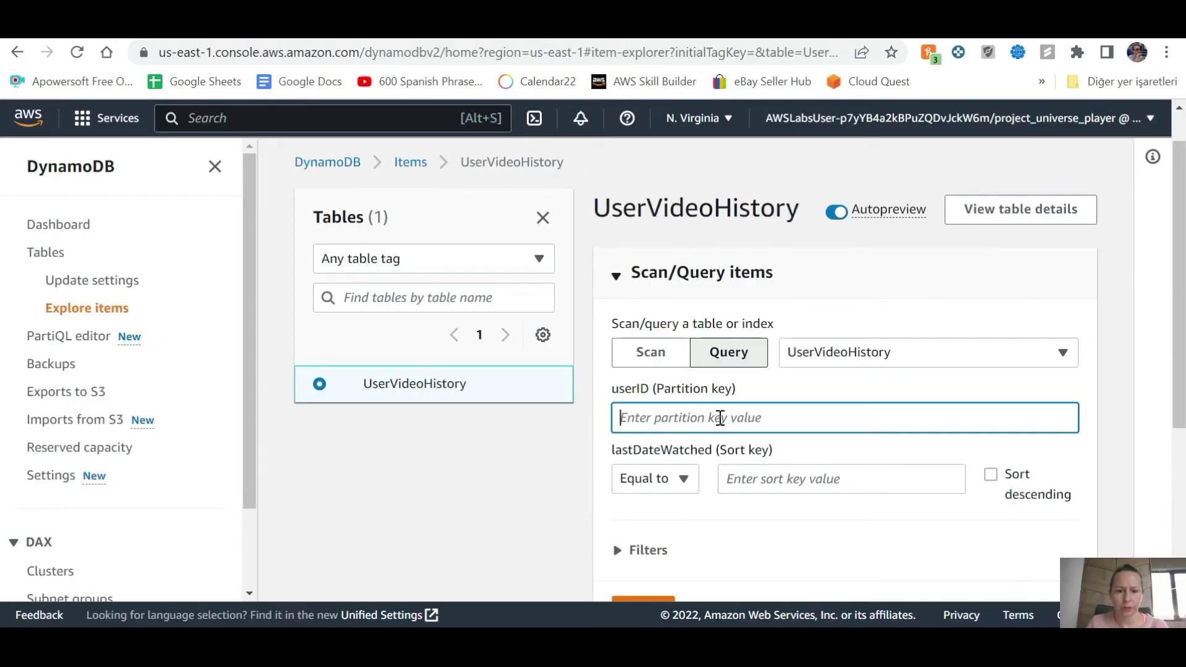
{"action": "type", "text": "12345-abcd-6789"}
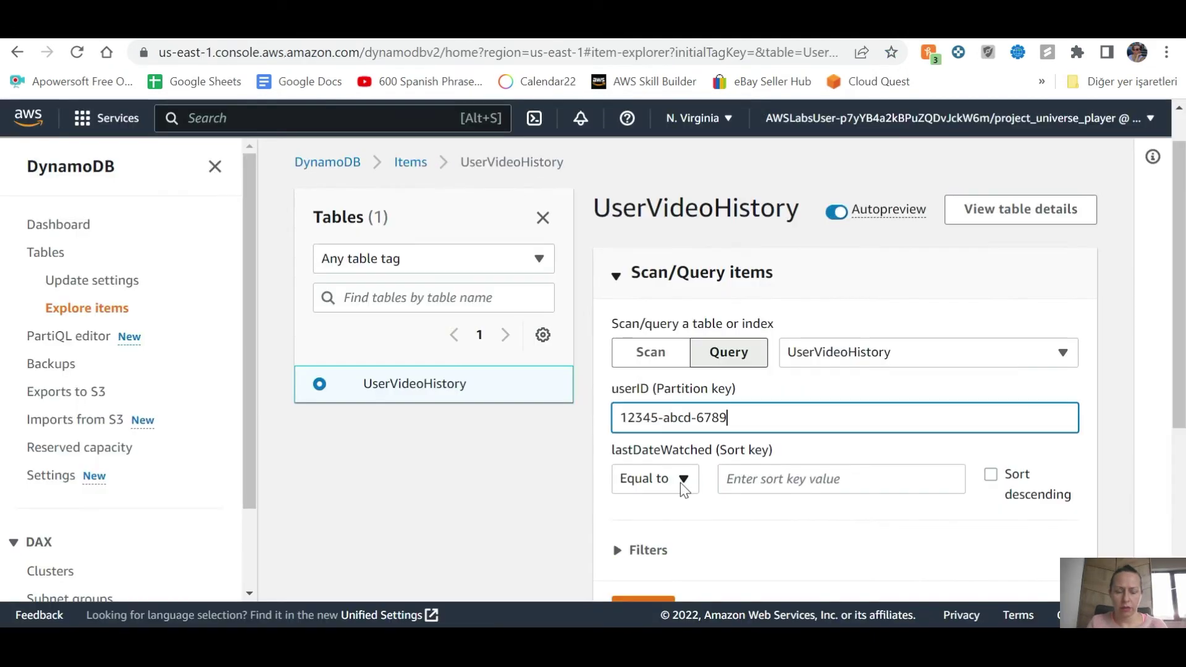
{"action": "left_click", "coordinate": [683, 480]}
{"action": "left_click", "coordinate": [684, 485]}
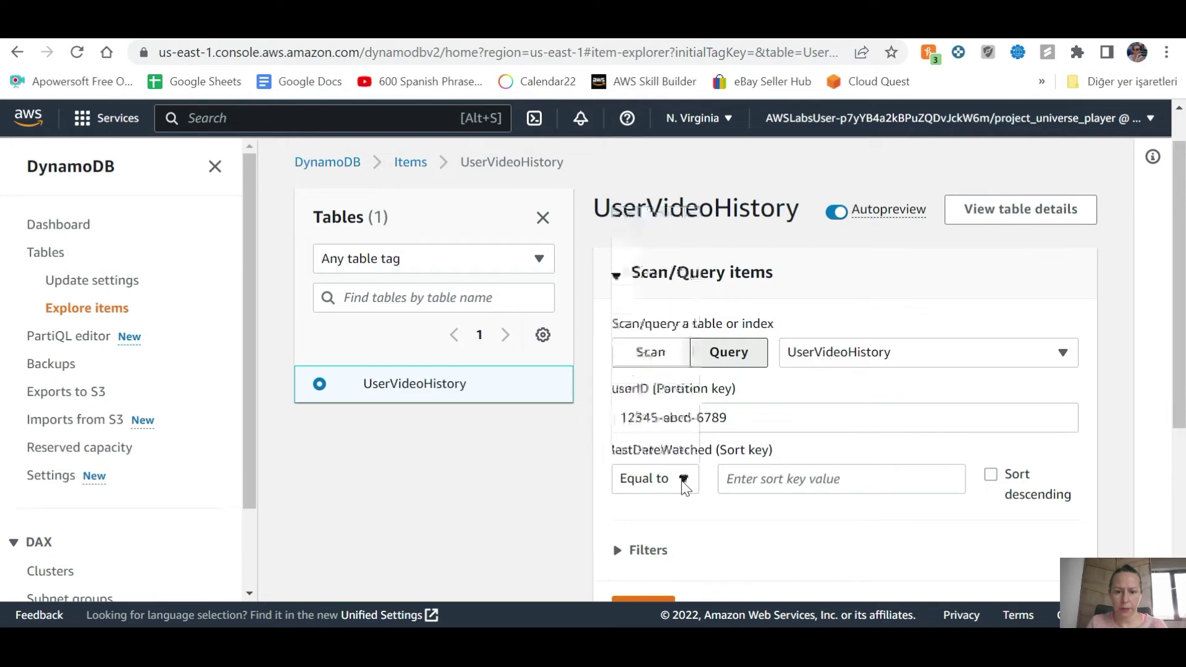
{"action": "left_click", "coordinate": [683, 484]}
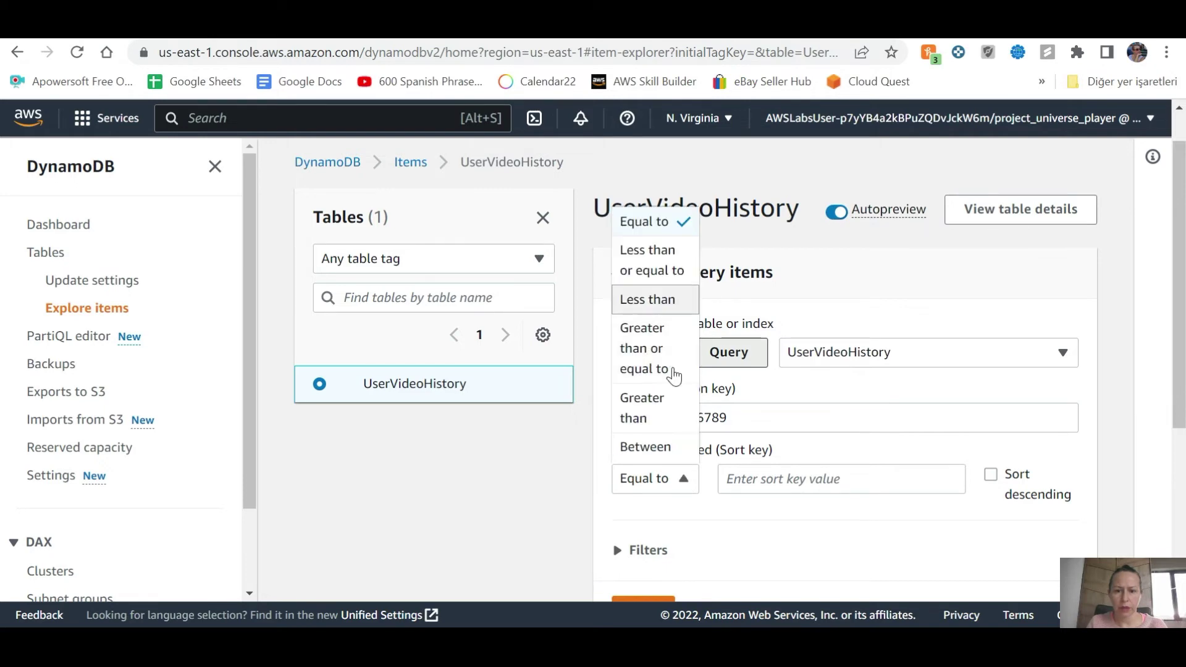
{"action": "left_click", "coordinate": [664, 410]}
{"action": "left_click", "coordinate": [781, 479]}
{"action": "key", "text": "ctrl+Tab"}
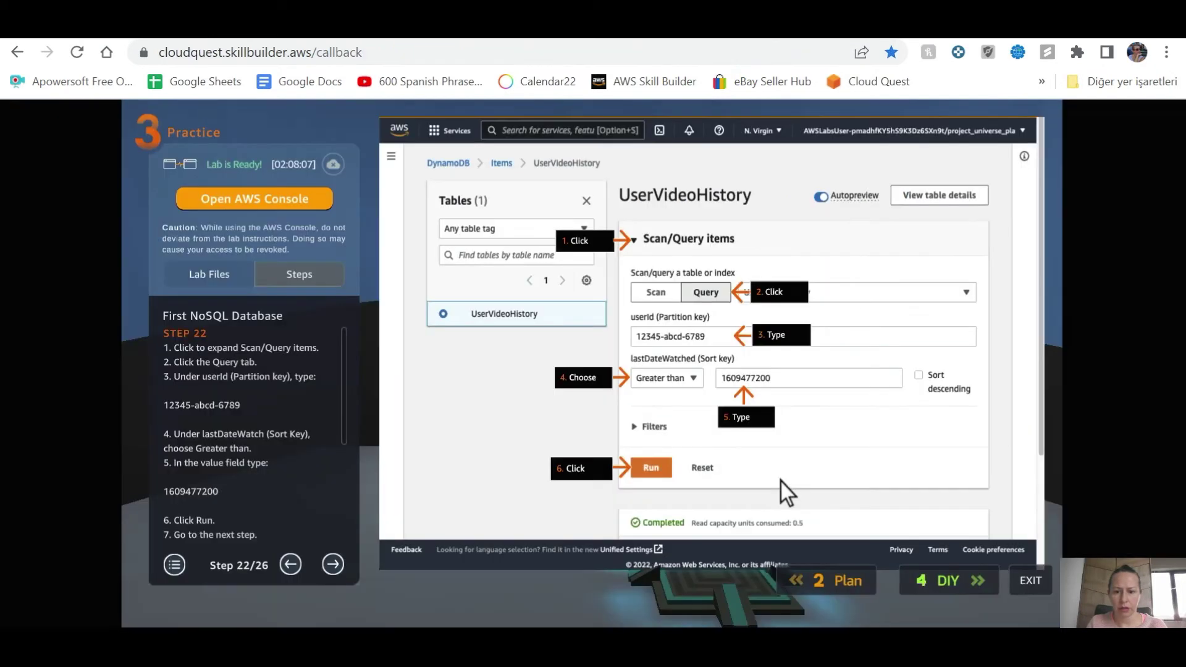
{"action": "key", "text": "ctrl+shift+Tab"}
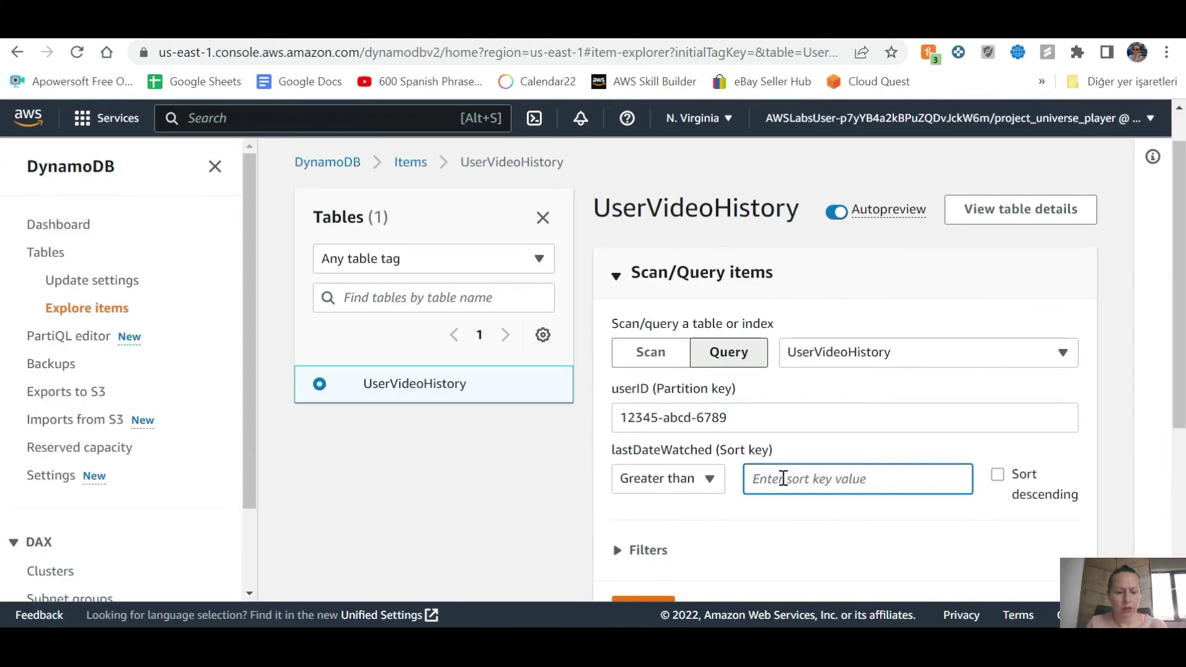
{"action": "type", "text": "16094"}
{"action": "key", "text": "ctrl+Tab"}
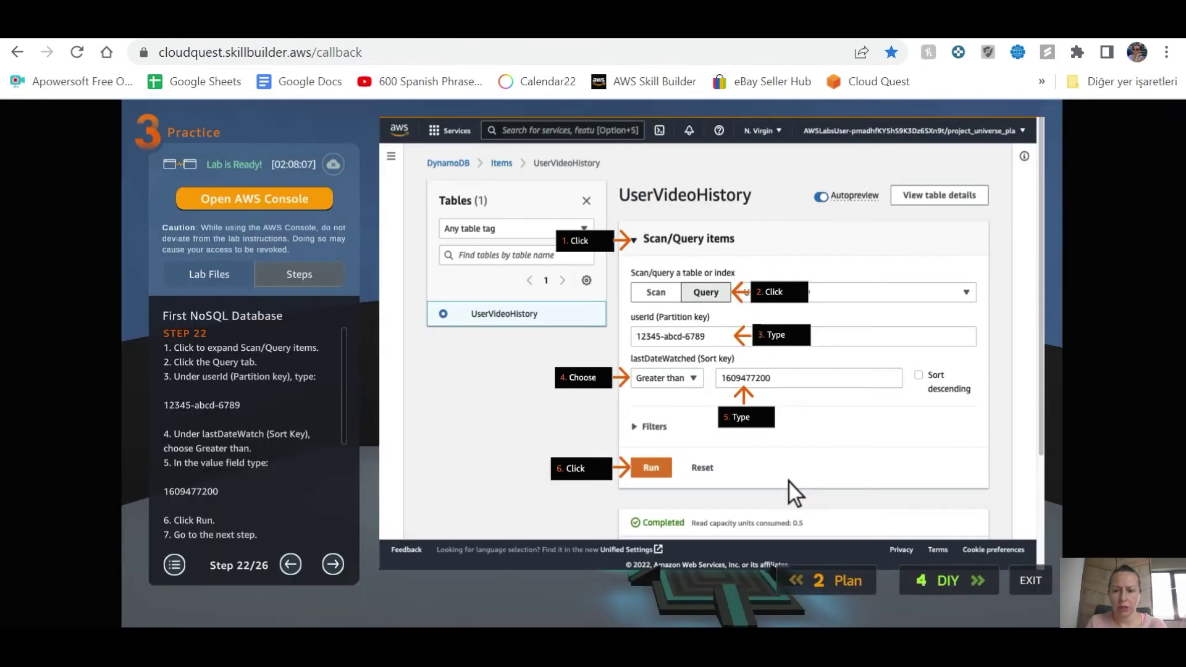
{"action": "key", "text": "ctrl+shift+Tab"}
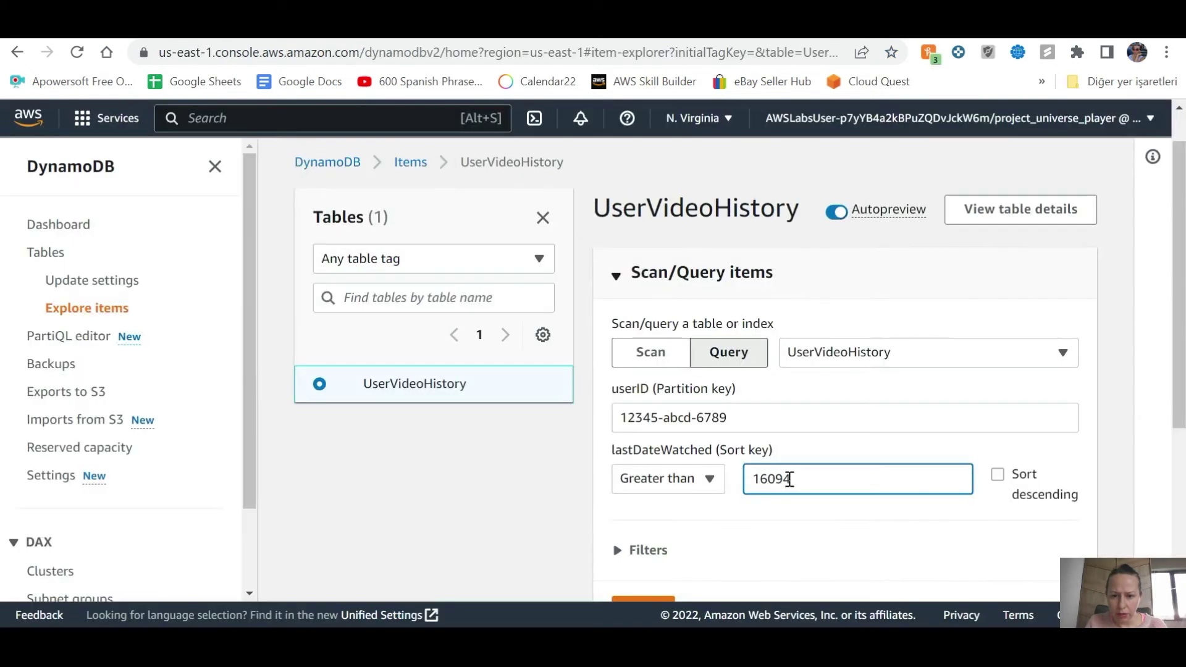
{"action": "type", "text": "477200"}
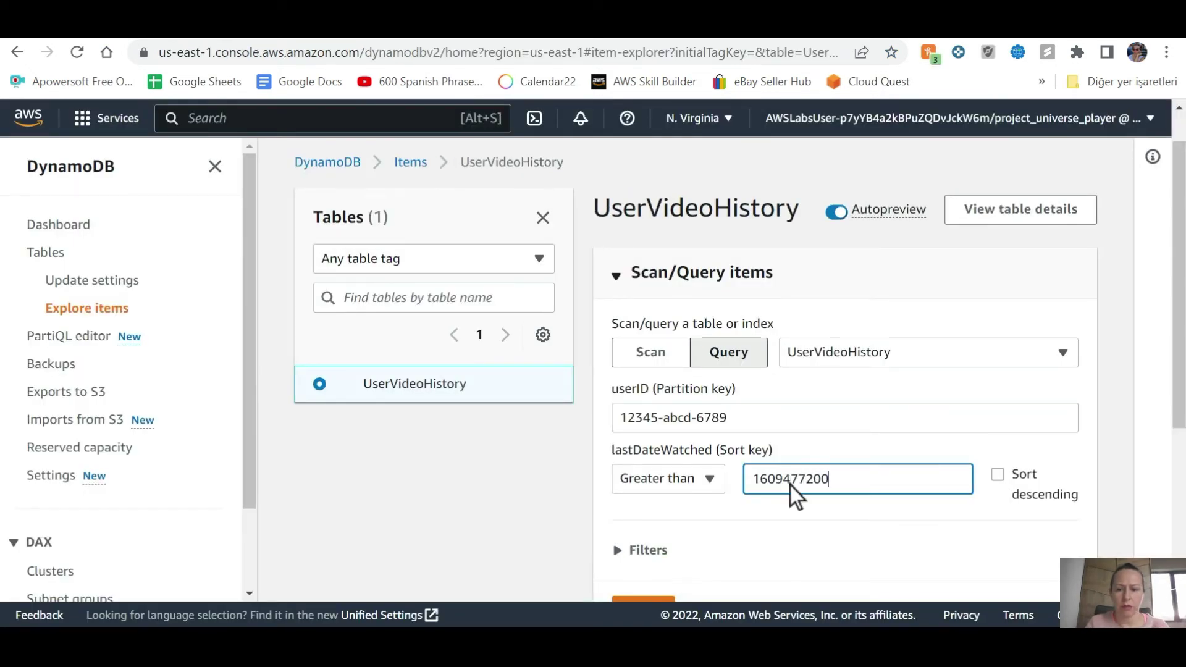
Step: Run the UserVideoHistory query, then switch to the Cloud Quest lab and advance its instructions to step 24
{"action": "key", "text": "ctrl+Tab"}
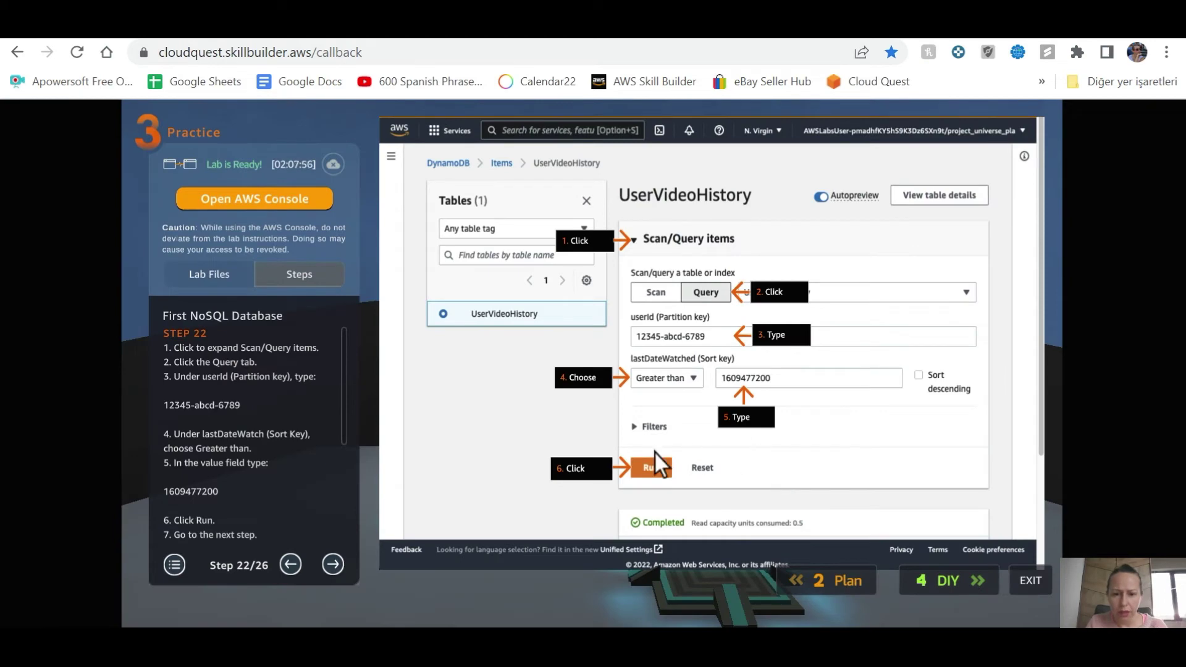
{"action": "key", "text": "ctrl+shift+Tab"}
{"action": "scroll", "coordinate": [673, 576], "scroll_direction": "down", "scroll_amount": 3}
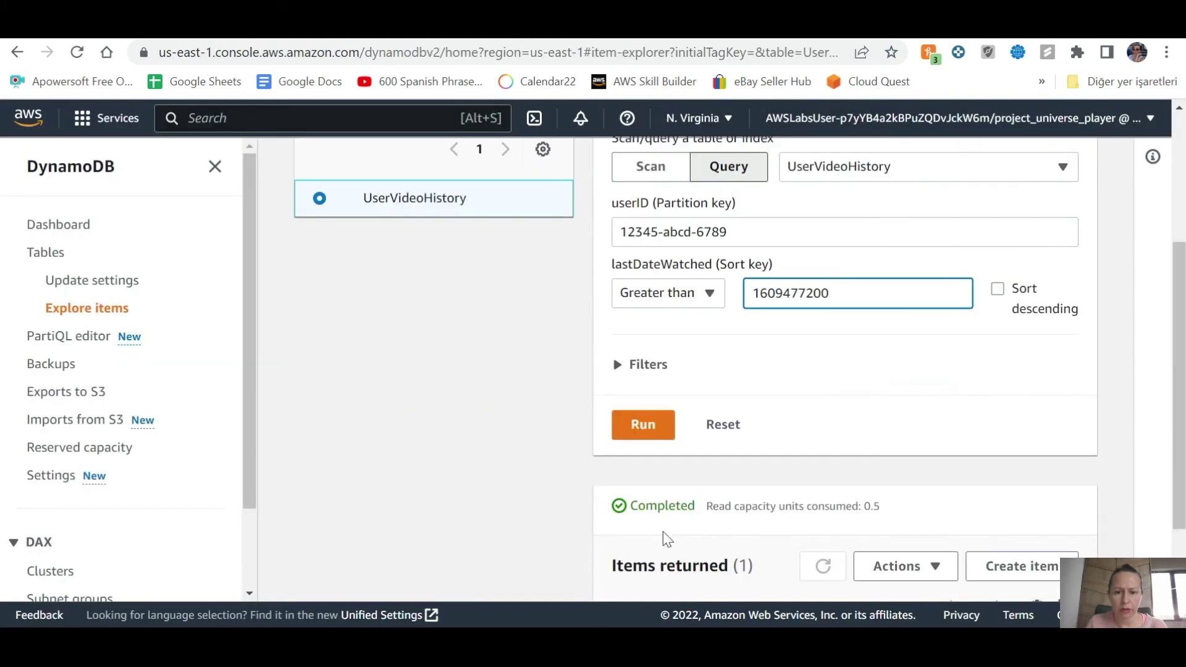
{"action": "left_click", "coordinate": [661, 432]}
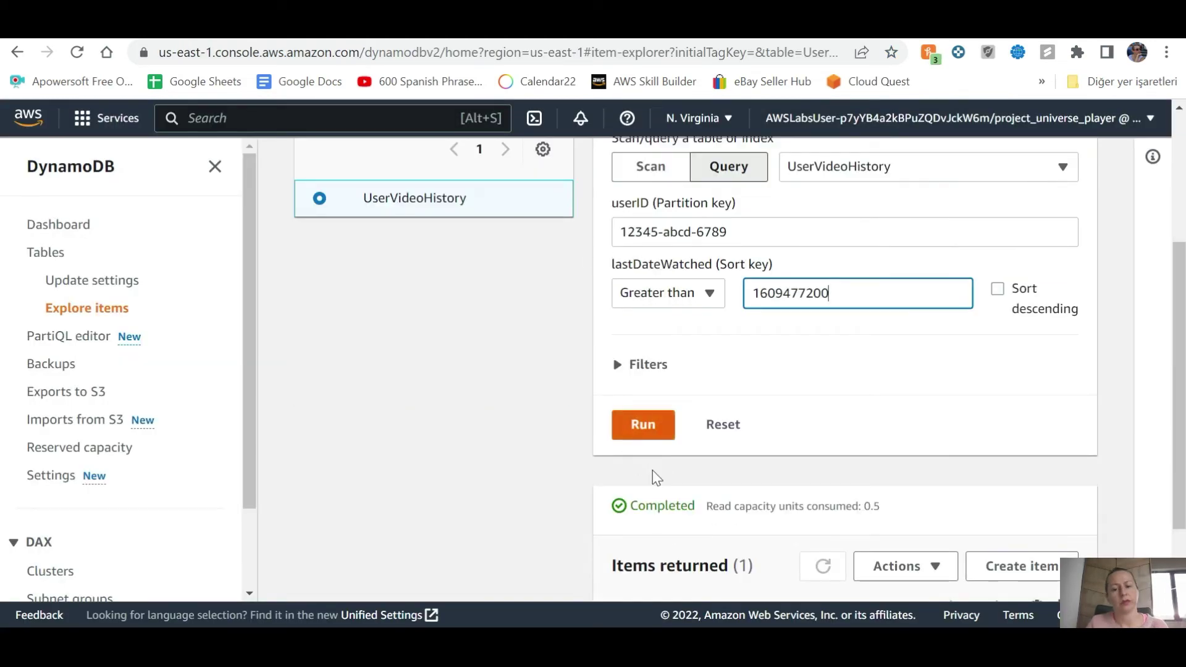
{"action": "scroll", "coordinate": [870, 449], "scroll_direction": "down", "scroll_amount": 1}
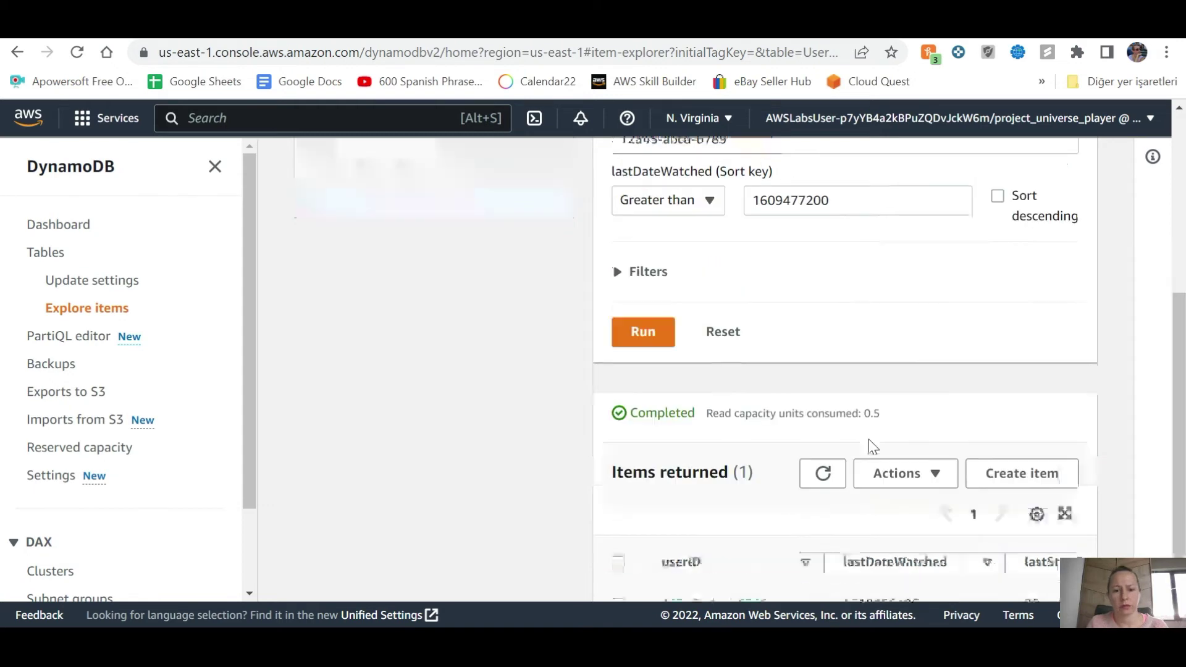
{"action": "scroll", "coordinate": [711, 425], "scroll_direction": "down", "scroll_amount": 1}
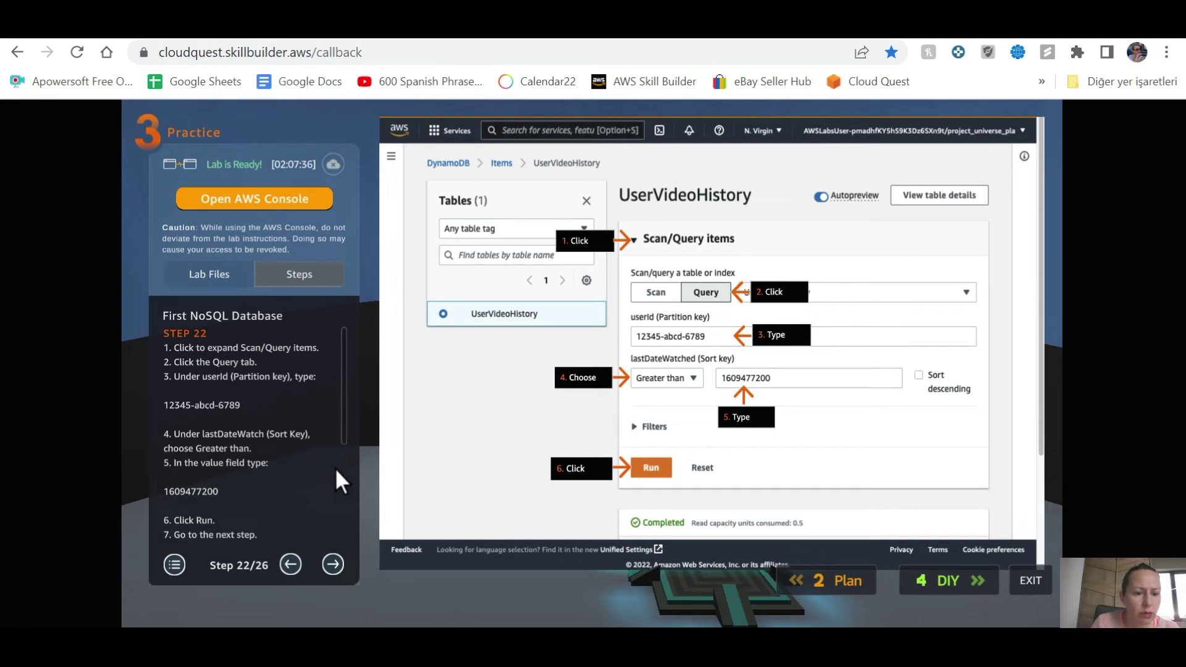
{"action": "left_click", "coordinate": [334, 563]}
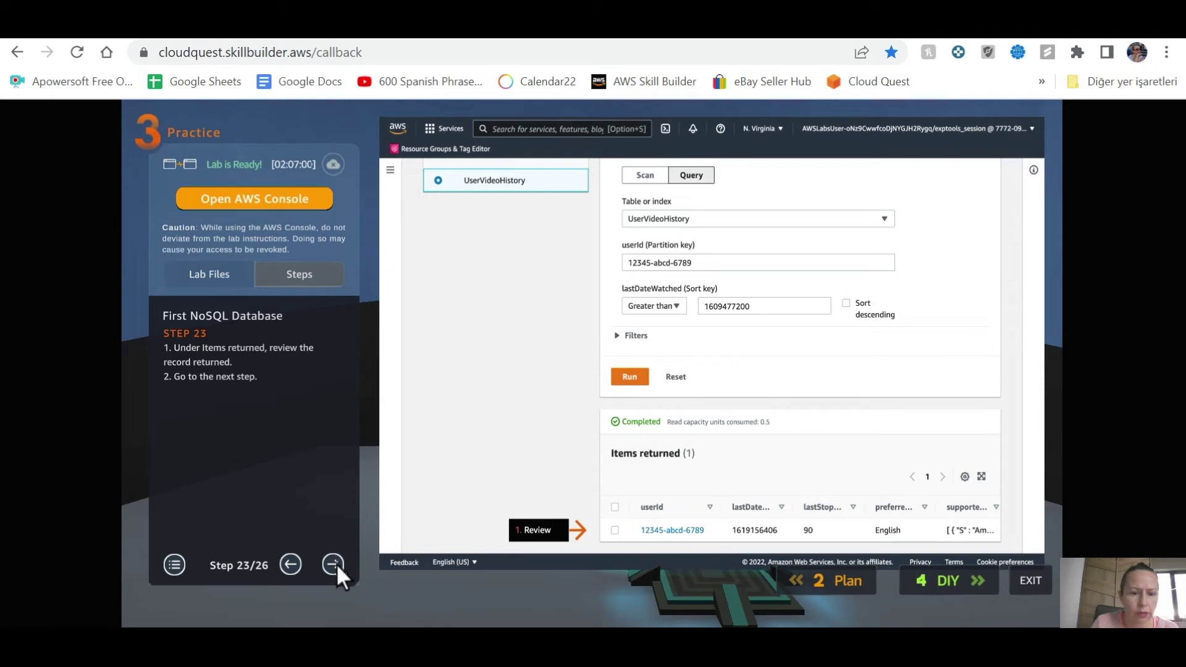
{"action": "left_click", "coordinate": [334, 564]}
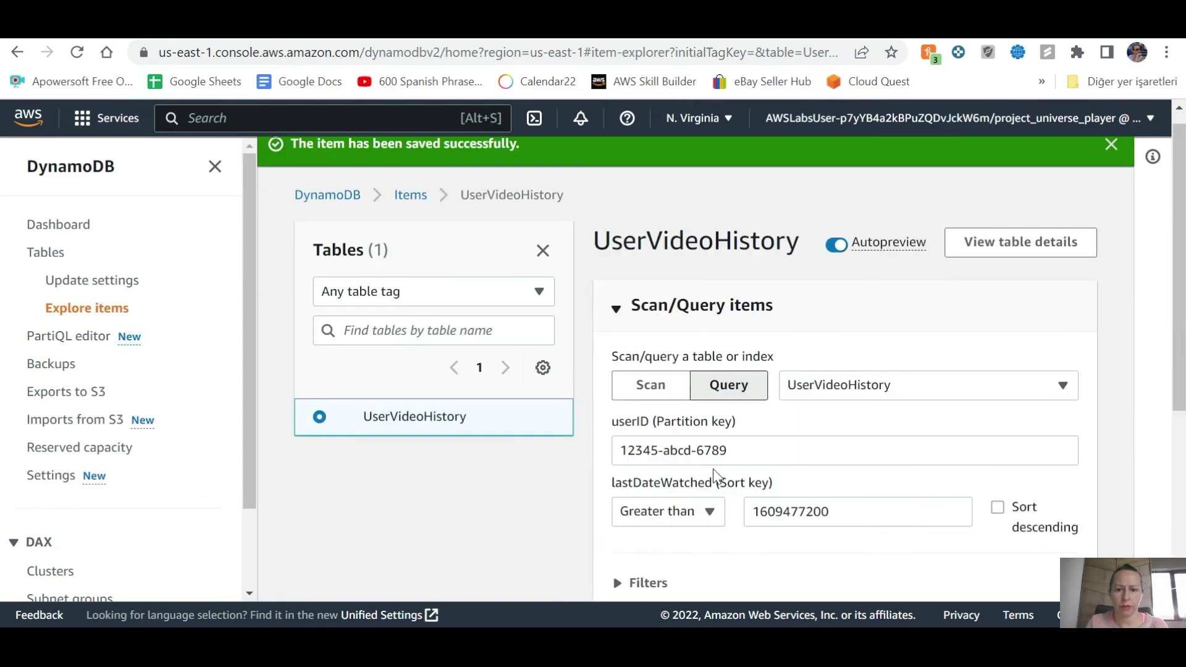
Step: Change the UserVideoHistory query's userID partition key to abd5-zxcg-12385, checking the value against the Cloud Quest lab instructions
{"action": "scroll", "coordinate": [715, 482], "scroll_direction": "down", "scroll_amount": 3}
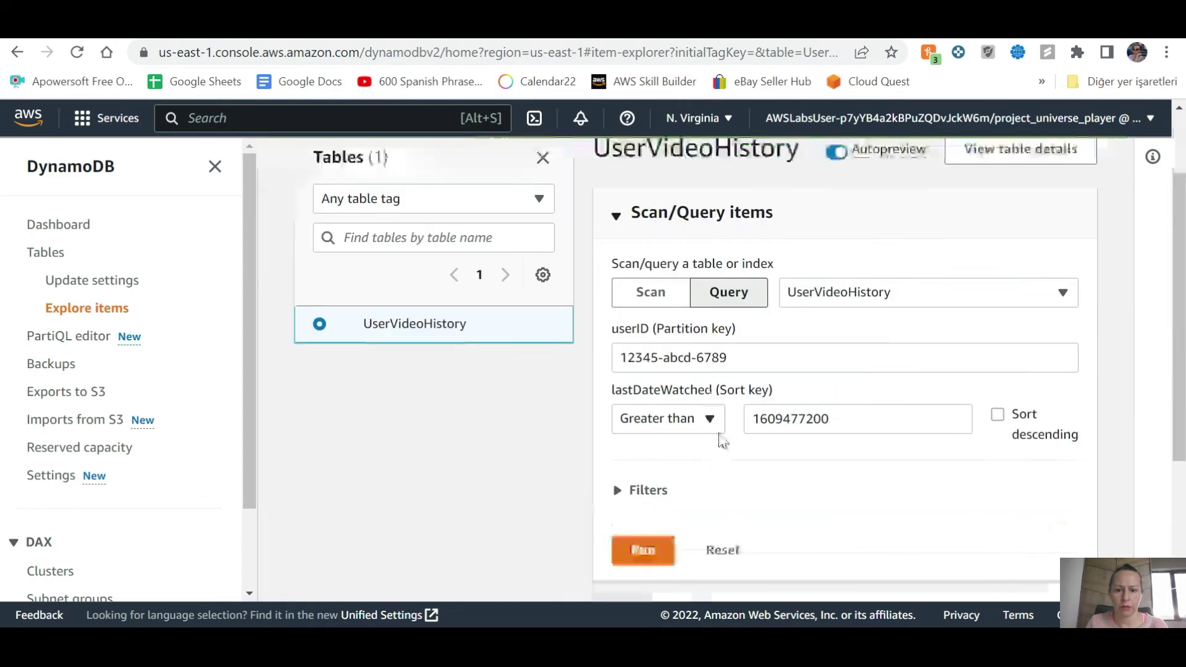
{"action": "triple_click", "coordinate": [612, 357]}
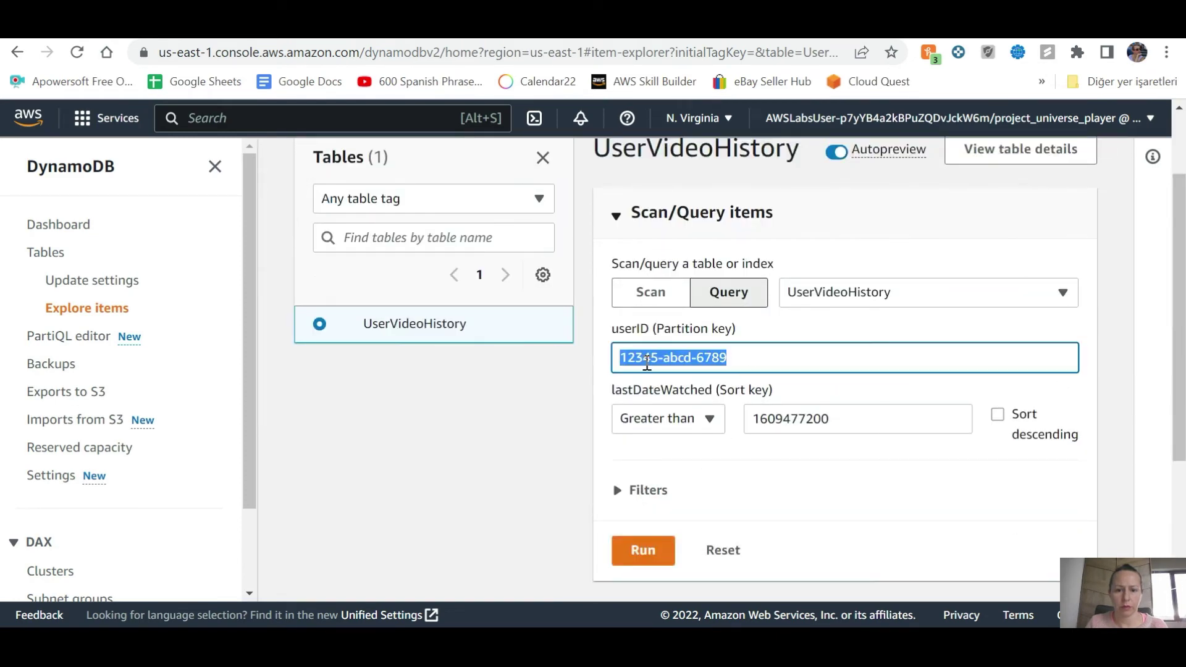
{"action": "type", "text": "abd5"}
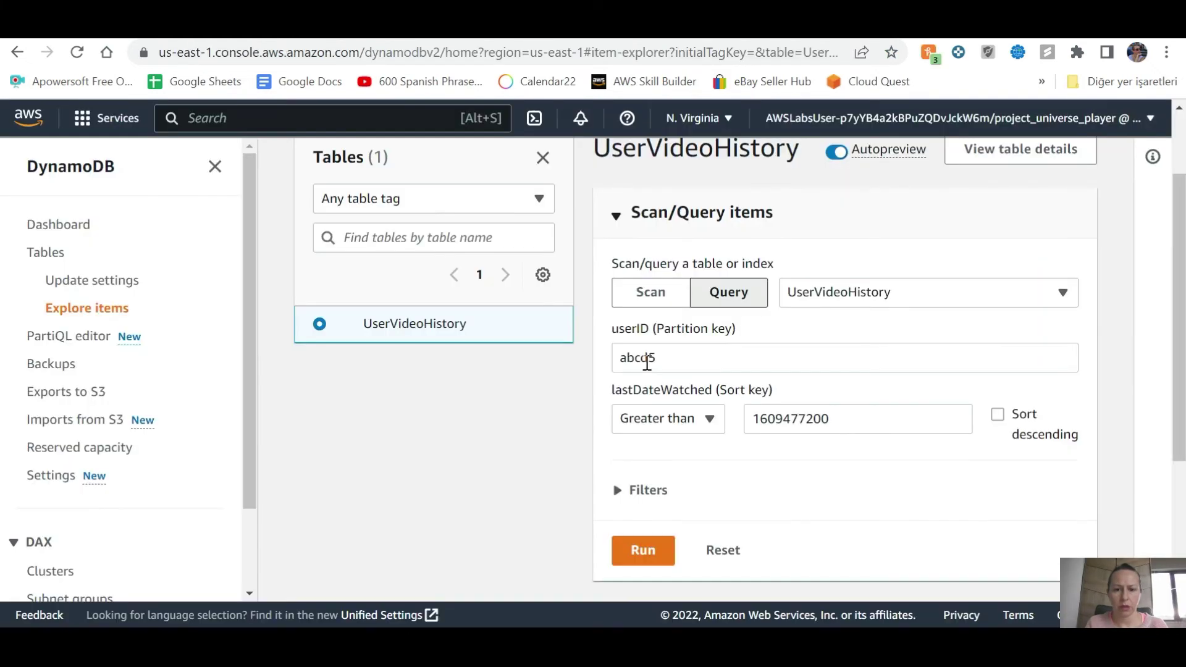
{"action": "key", "text": "BackSpace"}
{"action": "key", "text": "BackSpace"}
{"action": "type", "text": "d5-"}
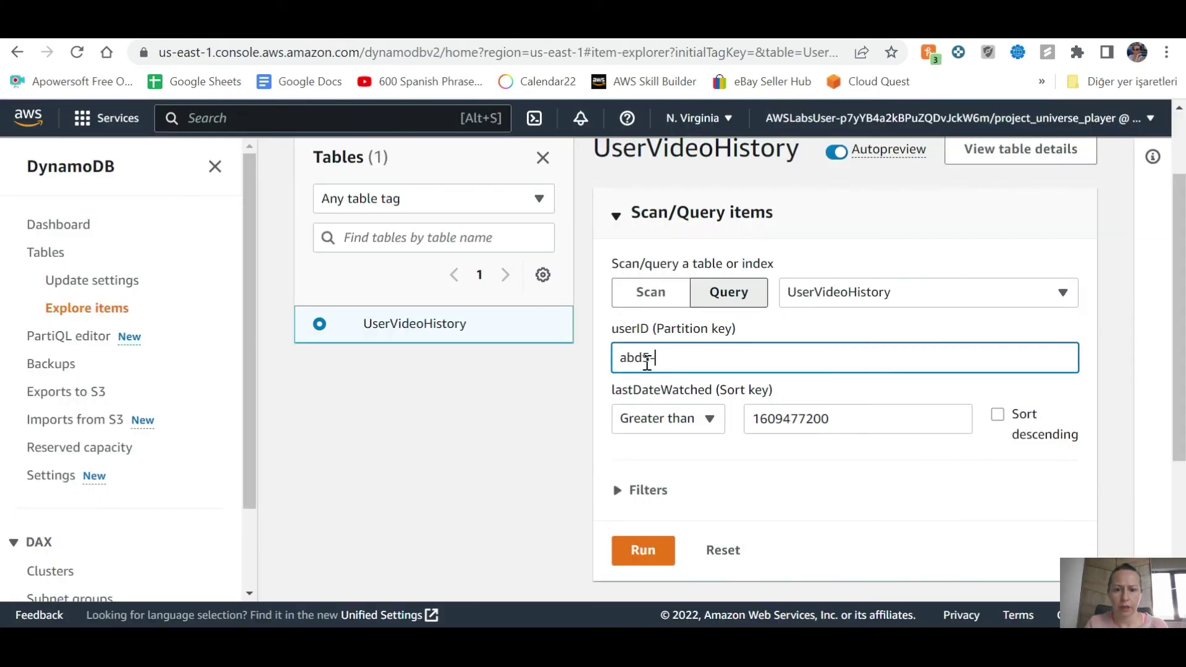
{"action": "type", "text": "zxc"}
{"action": "key", "text": "alt+Tab"}
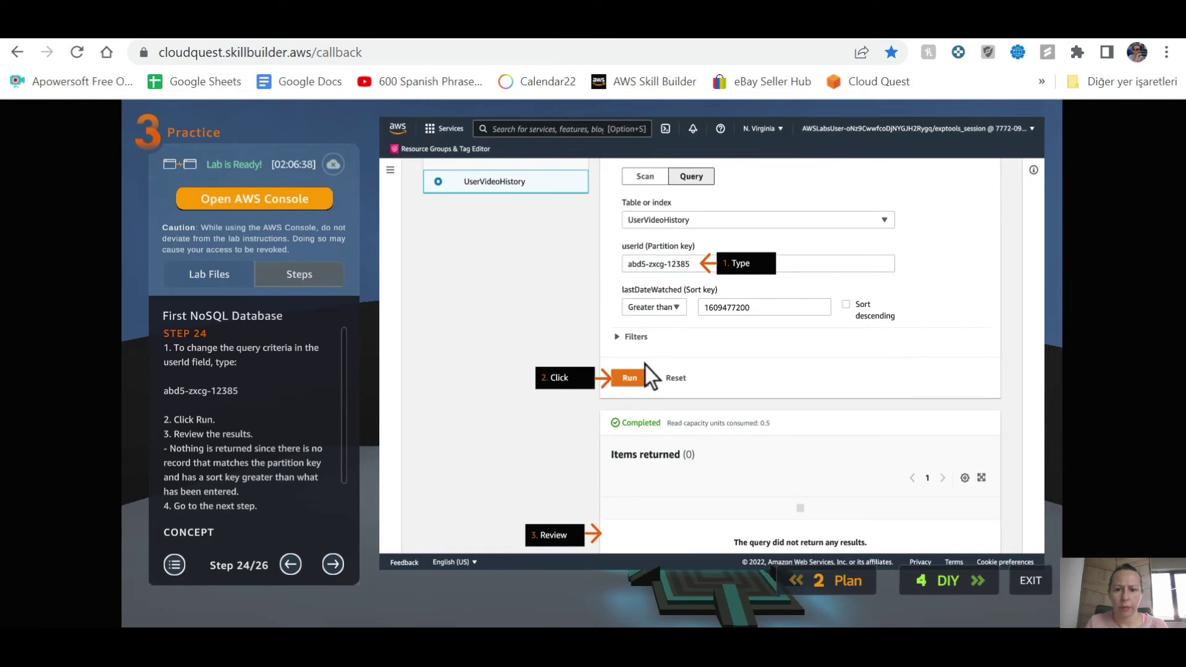
{"action": "key", "text": "alt+Tab"}
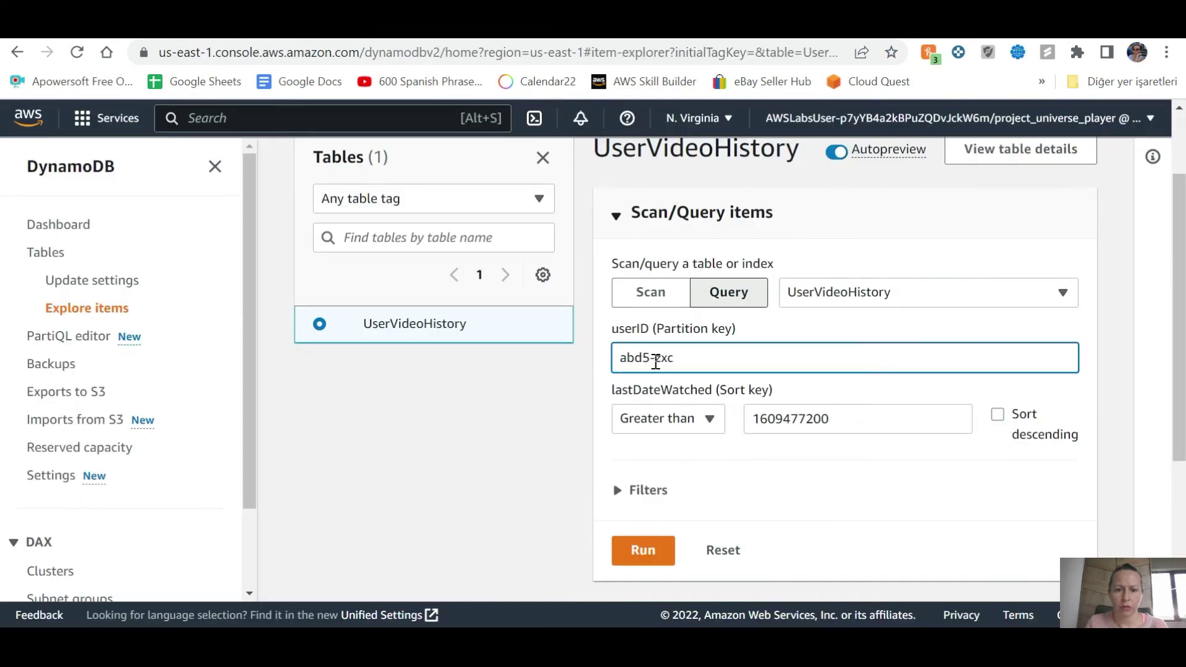
{"action": "key", "text": "alt+Tab"}
{"action": "key", "text": "alt+Tab"}
{"action": "type", "text": "g"}
{"action": "key", "text": "alt+Tab"}
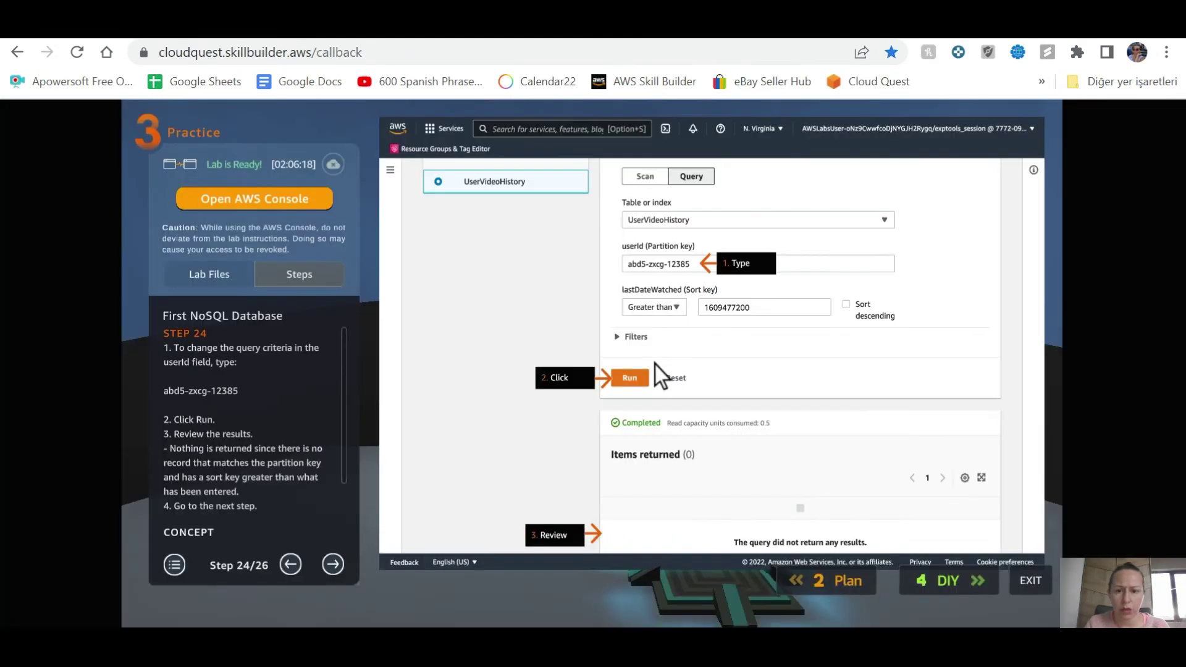
{"action": "key", "text": "alt+Tab"}
{"action": "type", "text": "-12"}
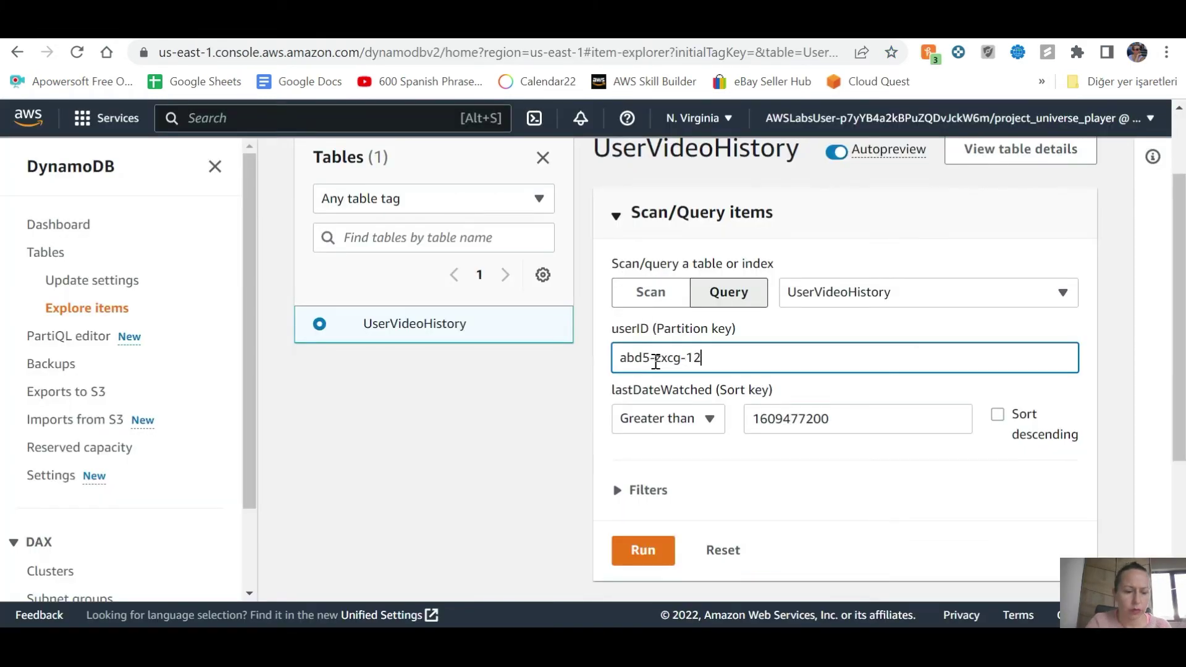
{"action": "key", "text": "alt+Tab"}
{"action": "key", "text": "alt+Tab"}
{"action": "type", "text": "3"}
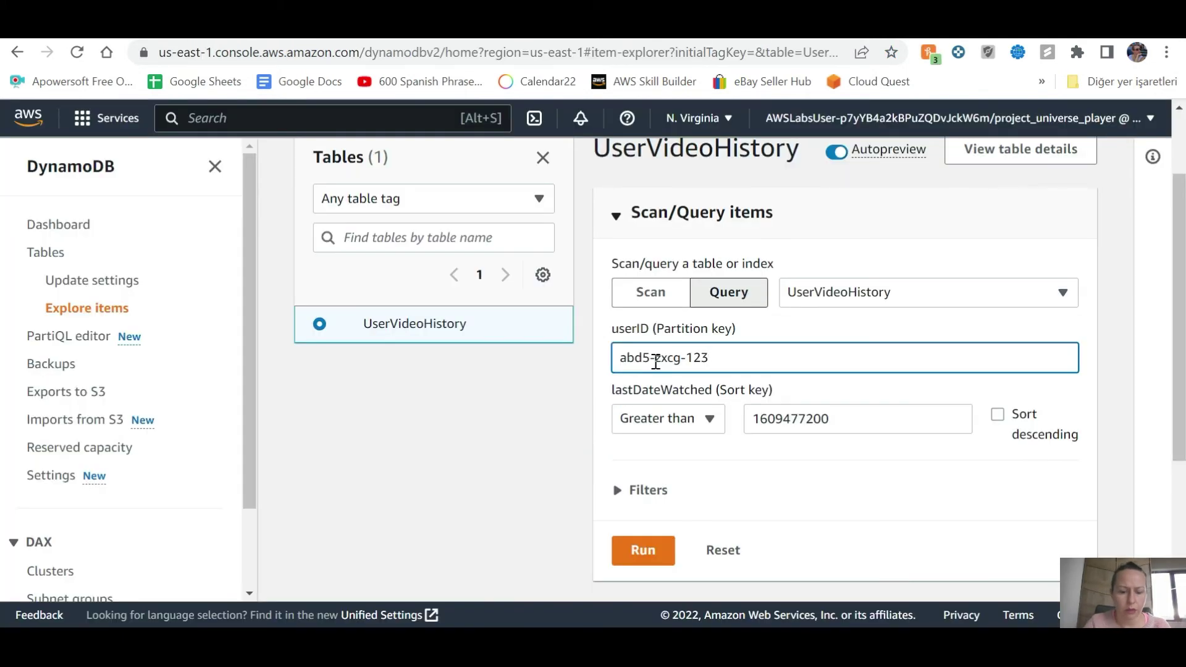
{"action": "type", "text": "8"}
{"action": "key", "text": "alt+Tab"}
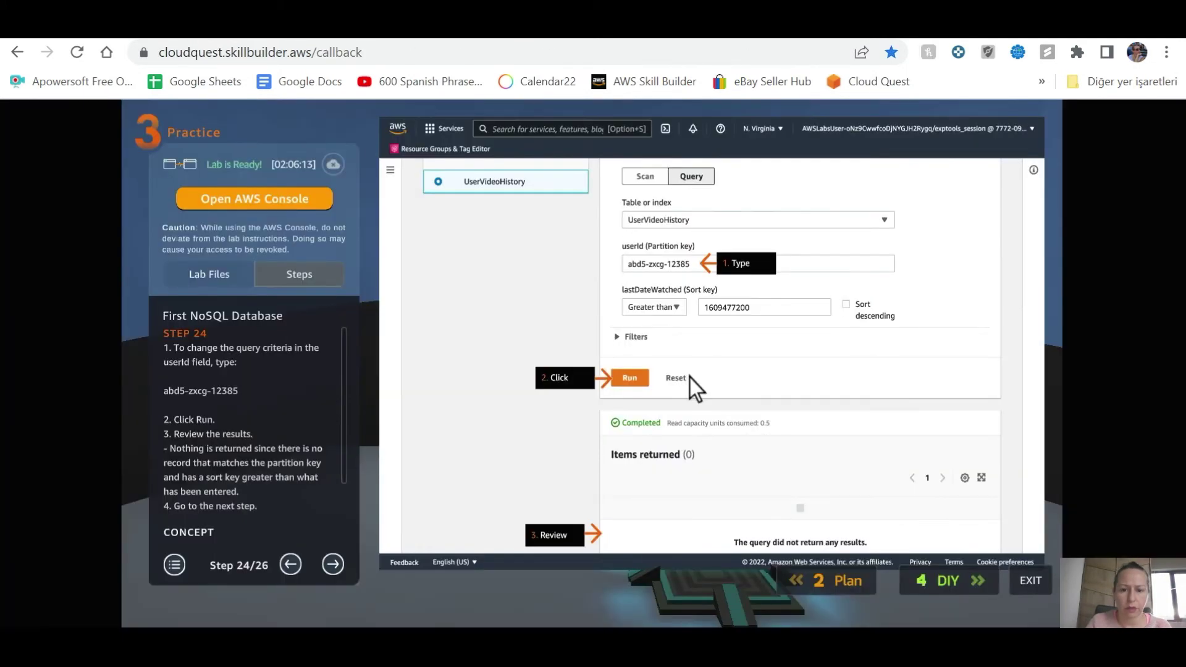
{"action": "key", "text": "alt+Tab"}
{"action": "type", "text": "5"}
Step: Run the query with the new partition key, then advance the Cloud Quest lab to step 25
{"action": "left_click", "coordinate": [666, 571]}
{"action": "key", "text": "alt+Tab"}
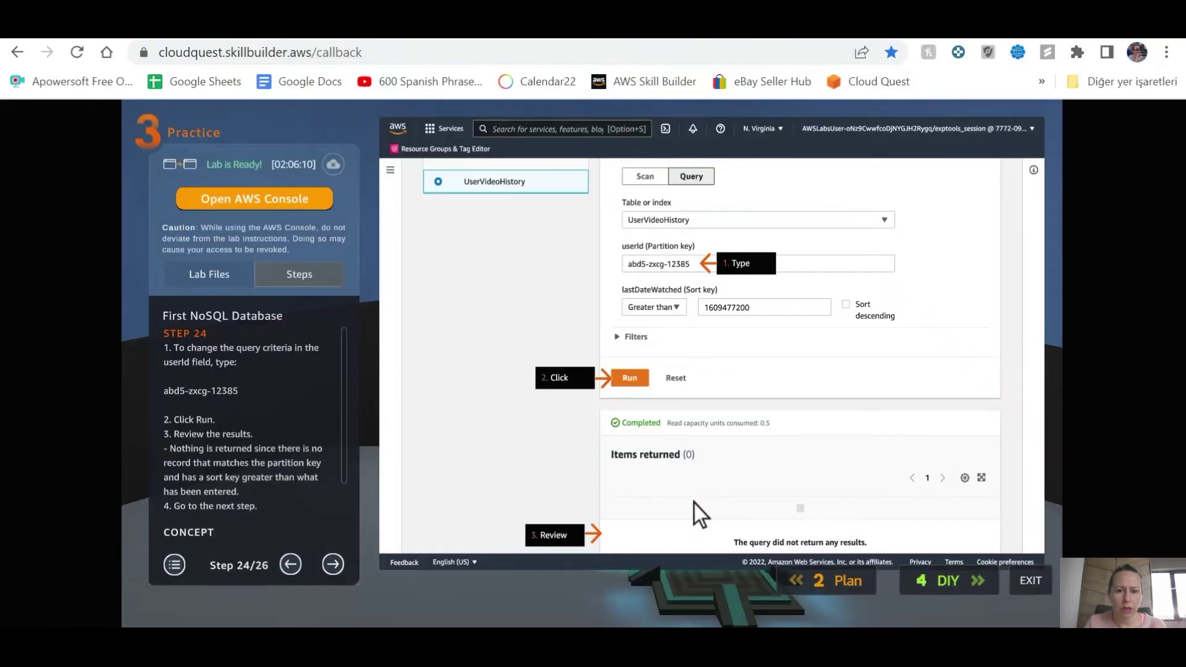
{"action": "key", "text": "alt+Tab"}
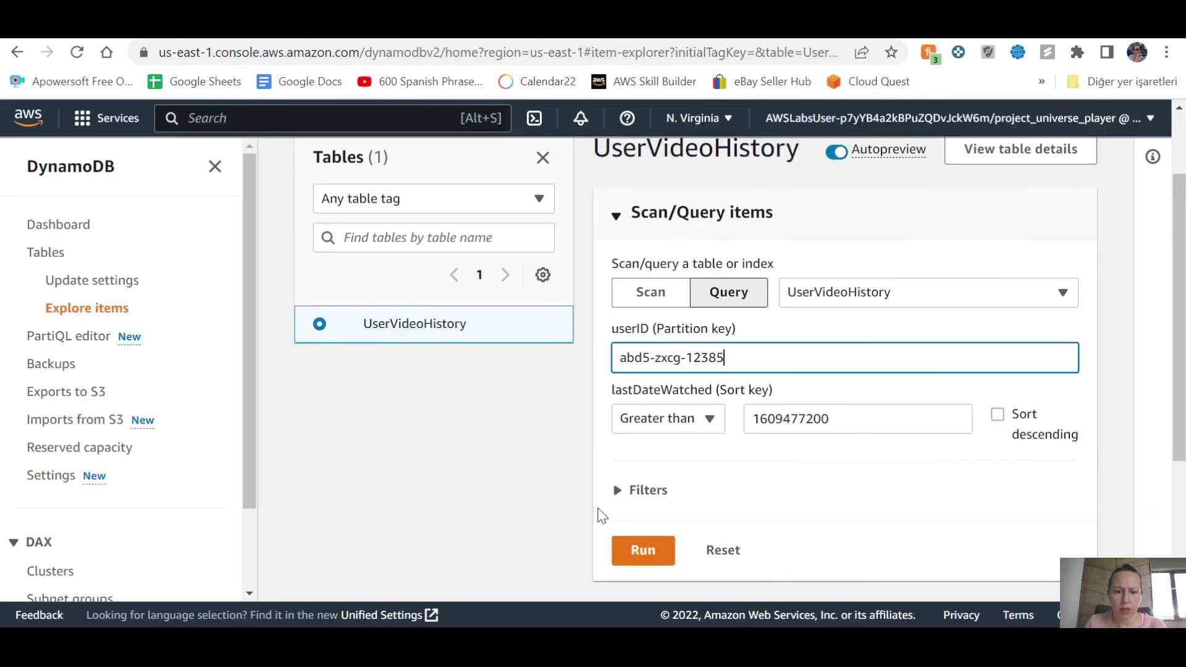
{"action": "key", "text": "Return"}
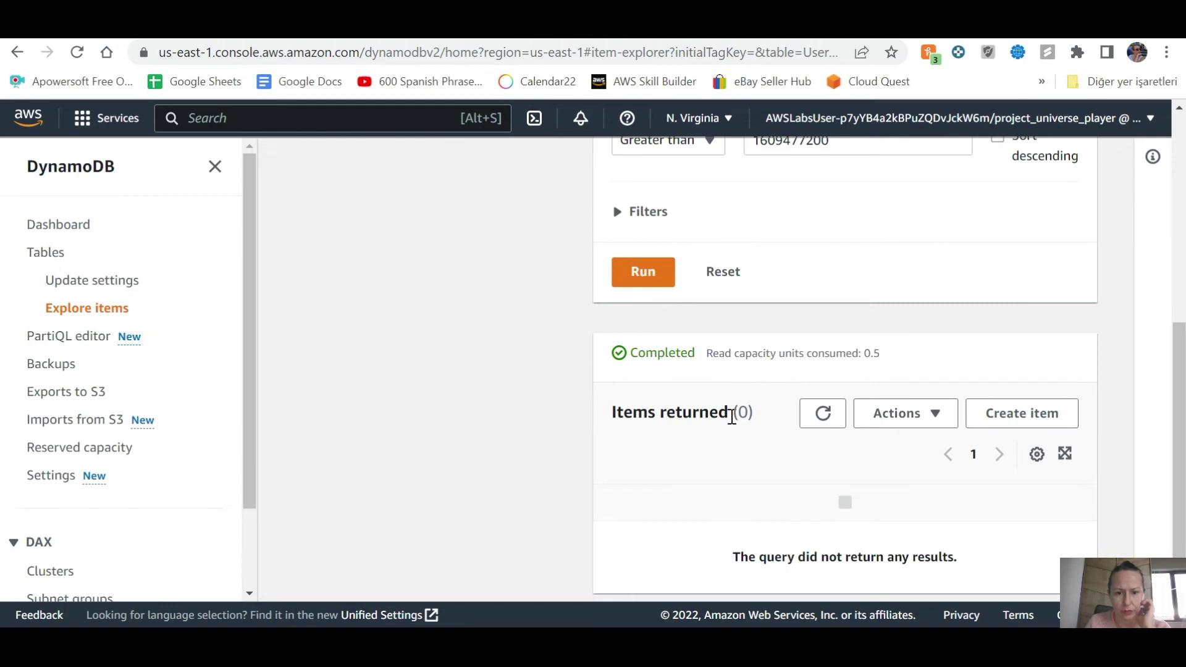
{"action": "key", "text": "alt+Tab"}
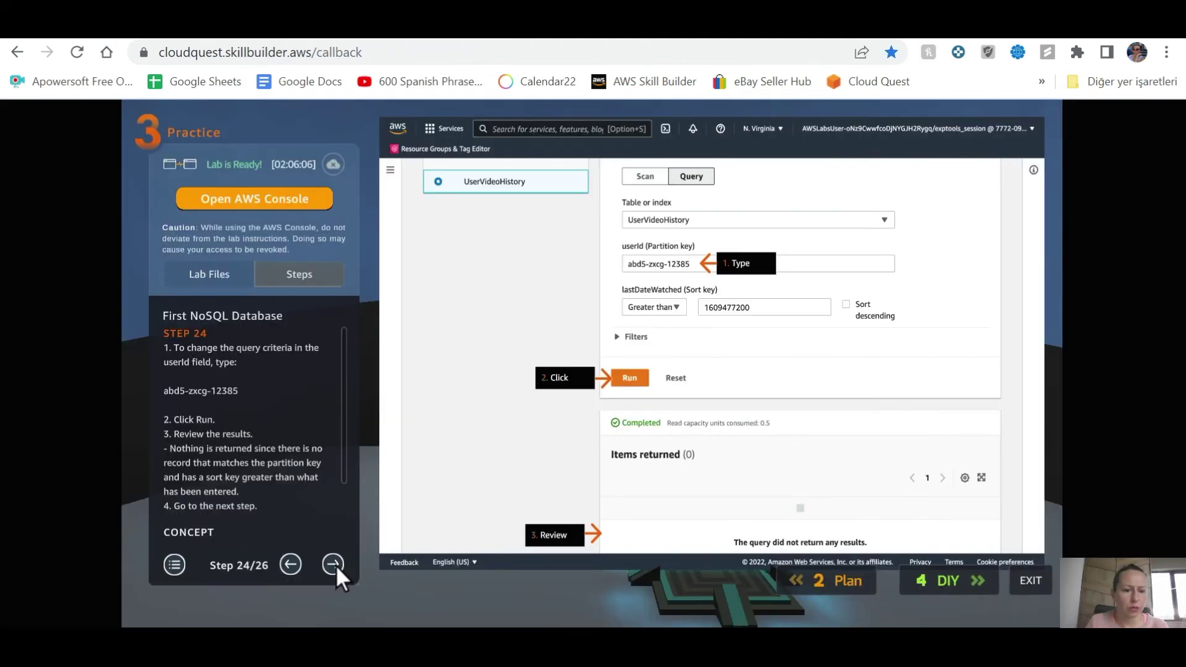
{"action": "left_click", "coordinate": [334, 564]}
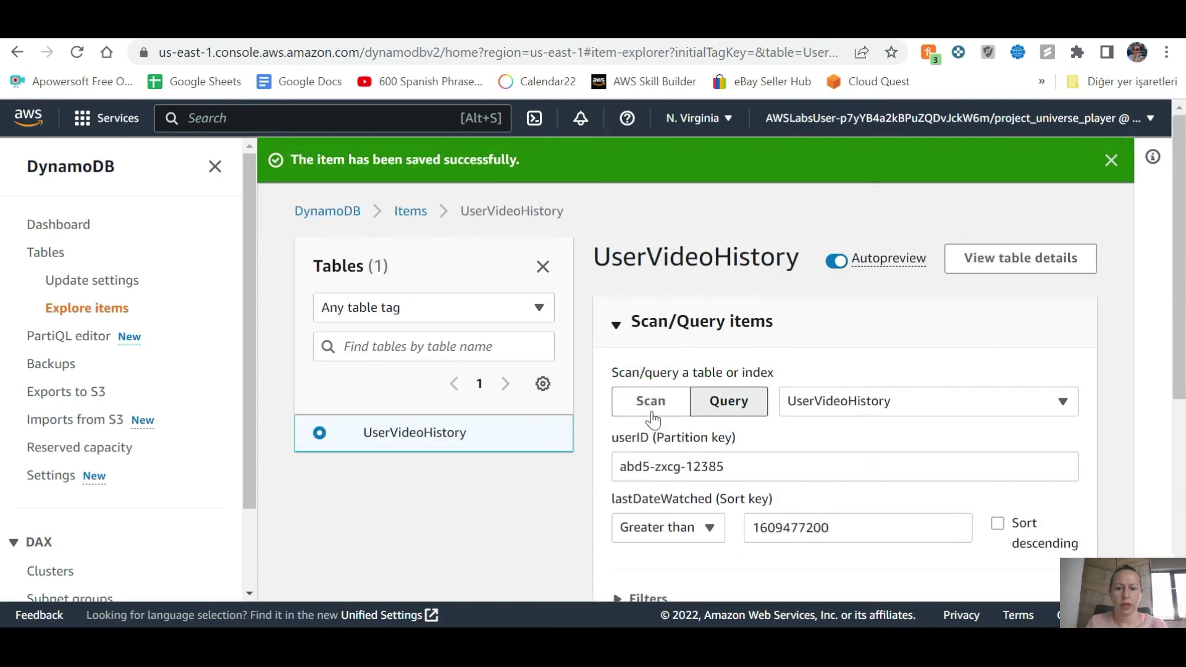
Step: Run a Scan of the UserVideoHistory table in DynamoDB and review the items returned
{"action": "left_click", "coordinate": [655, 402]}
{"action": "scroll", "coordinate": [657, 403], "scroll_direction": "down", "scroll_amount": 3}
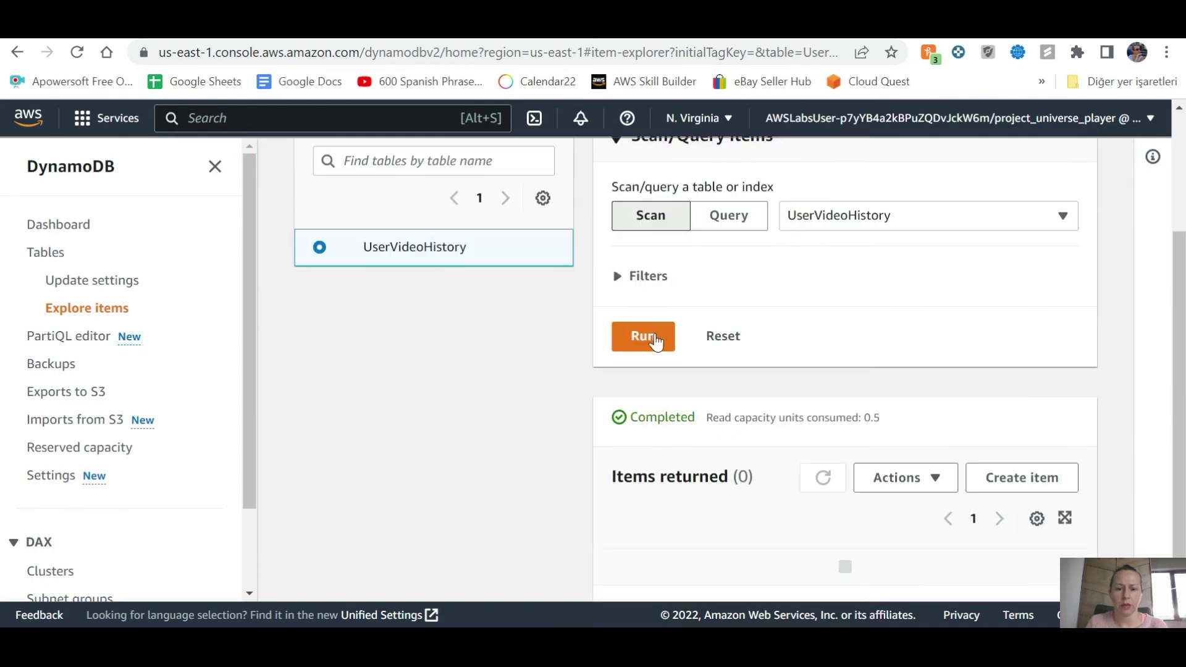
{"action": "left_click", "coordinate": [650, 340]}
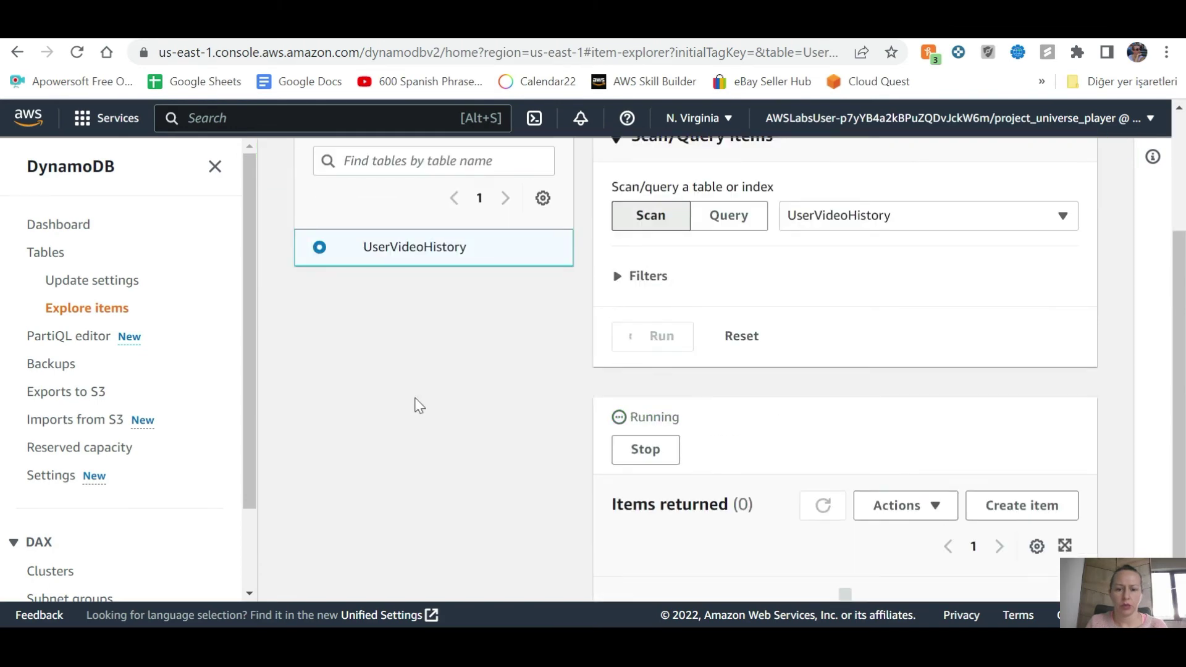
{"action": "scroll", "coordinate": [413, 402], "scroll_direction": "down", "scroll_amount": 1}
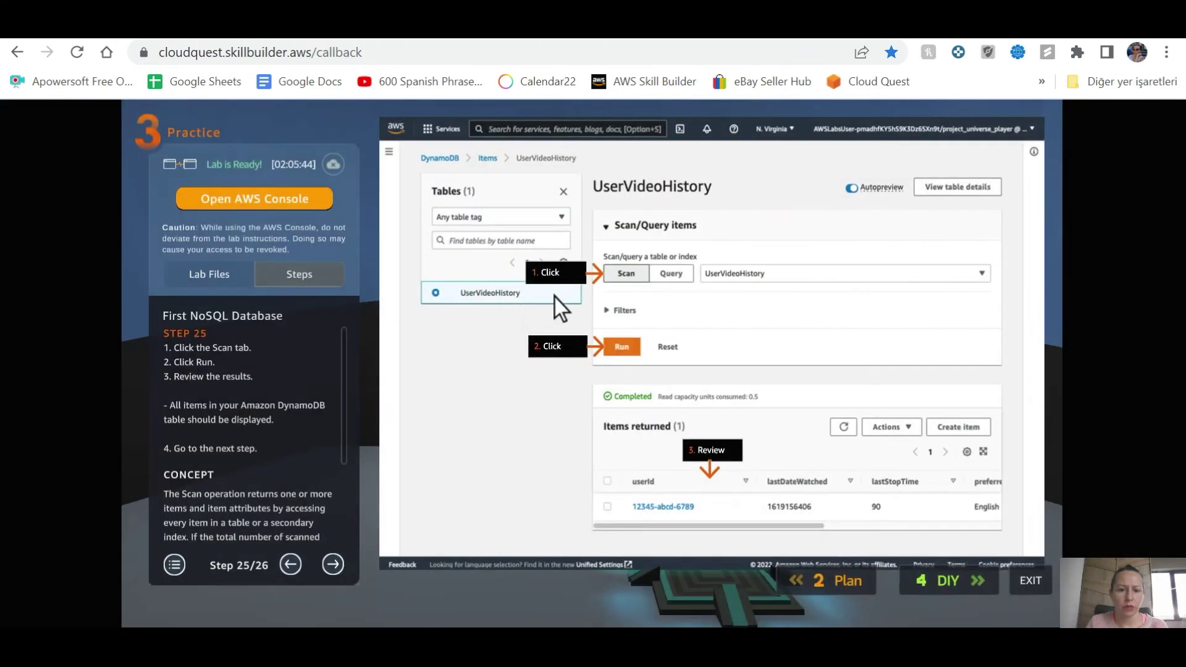
Step: Advance the Cloud Quest lab to step 26 and go to its DIY section with the validation form
{"action": "left_click", "coordinate": [333, 564]}
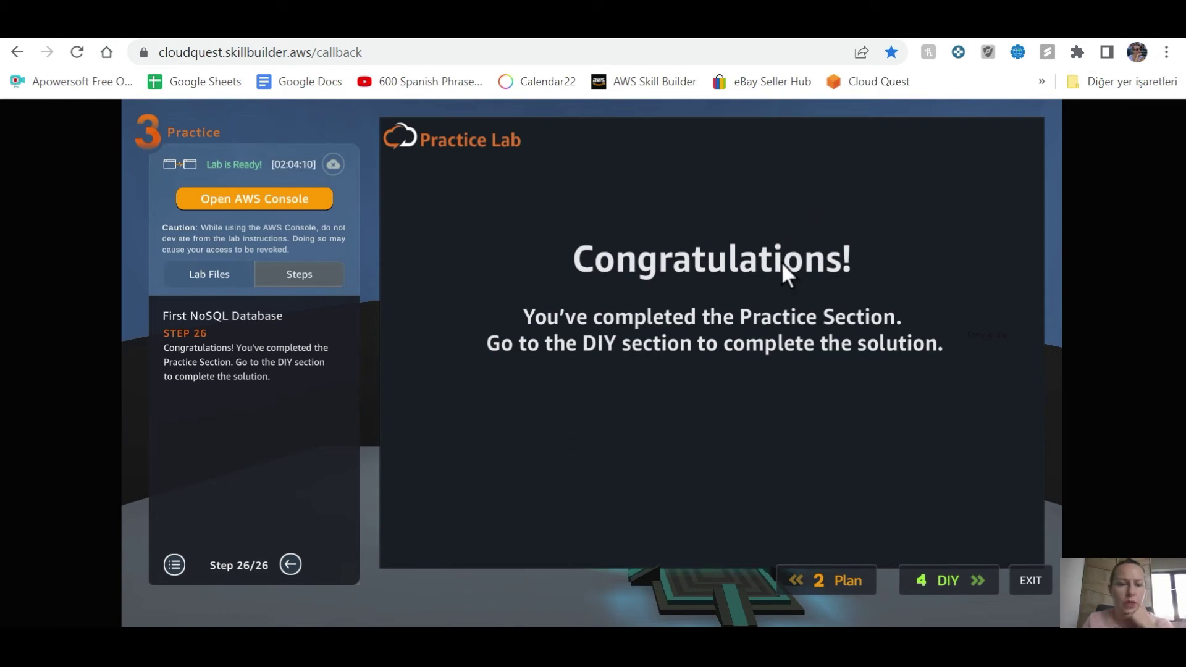
{"action": "left_click", "coordinate": [952, 583]}
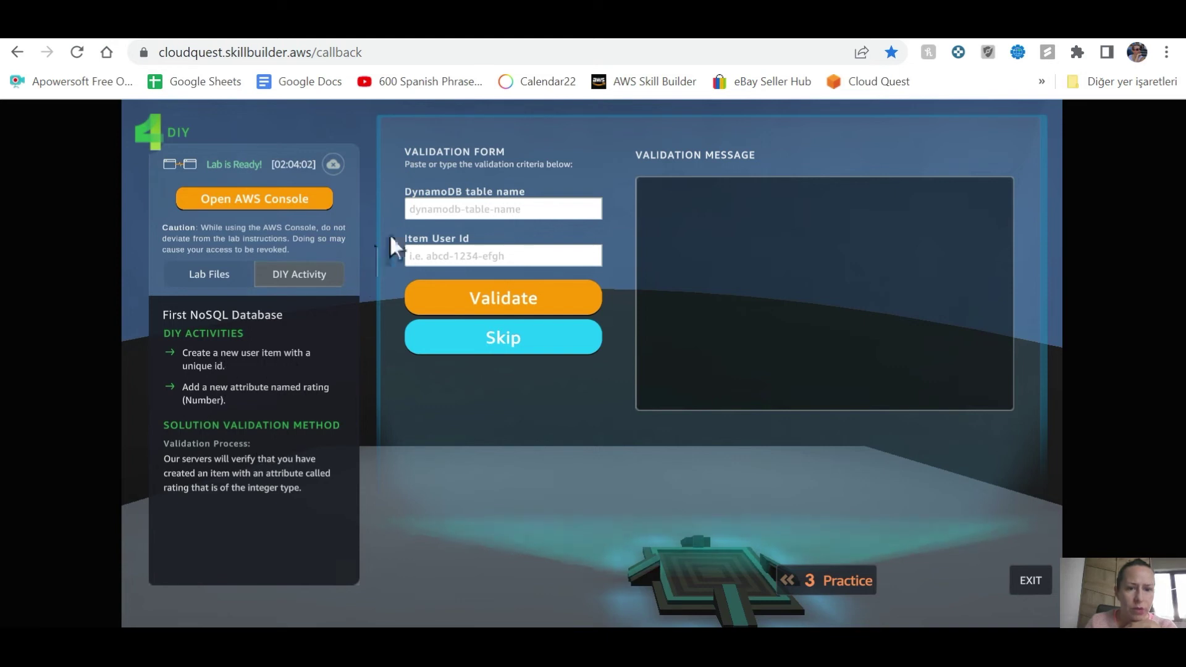
{"action": "left_click", "coordinate": [487, 214]}
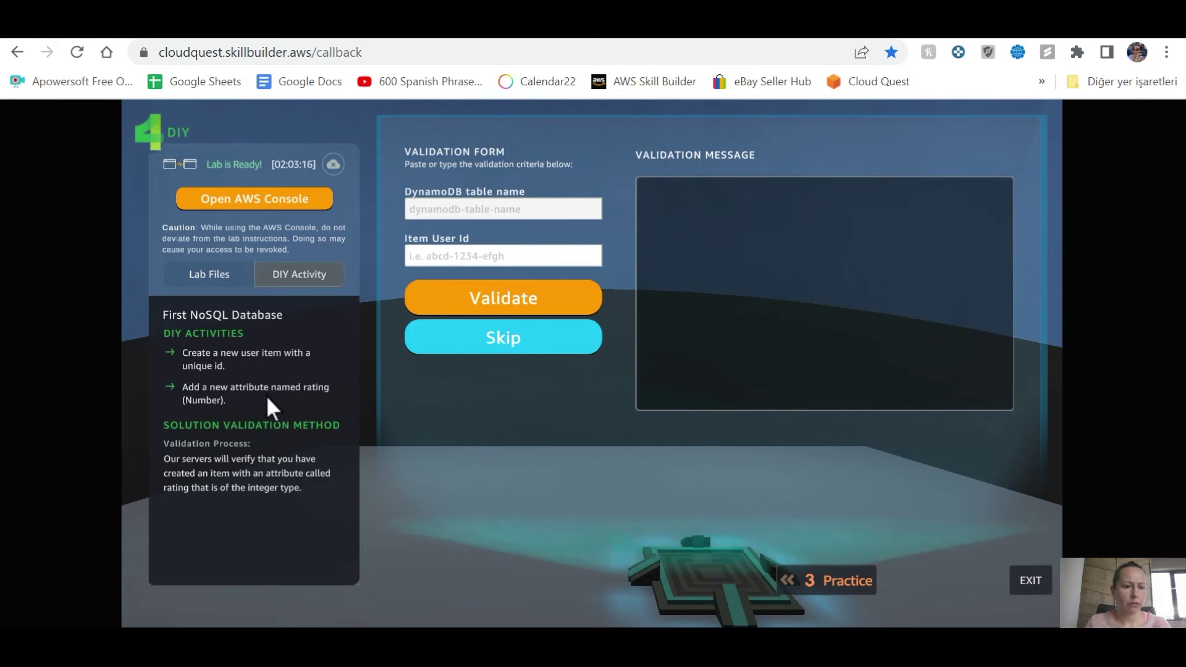
Step: Switch to DynamoDB and add a new Number attribute to the UserVideoHistory item with userID 12345-abcd-6789
{"action": "key", "text": "ctrl+Tab"}
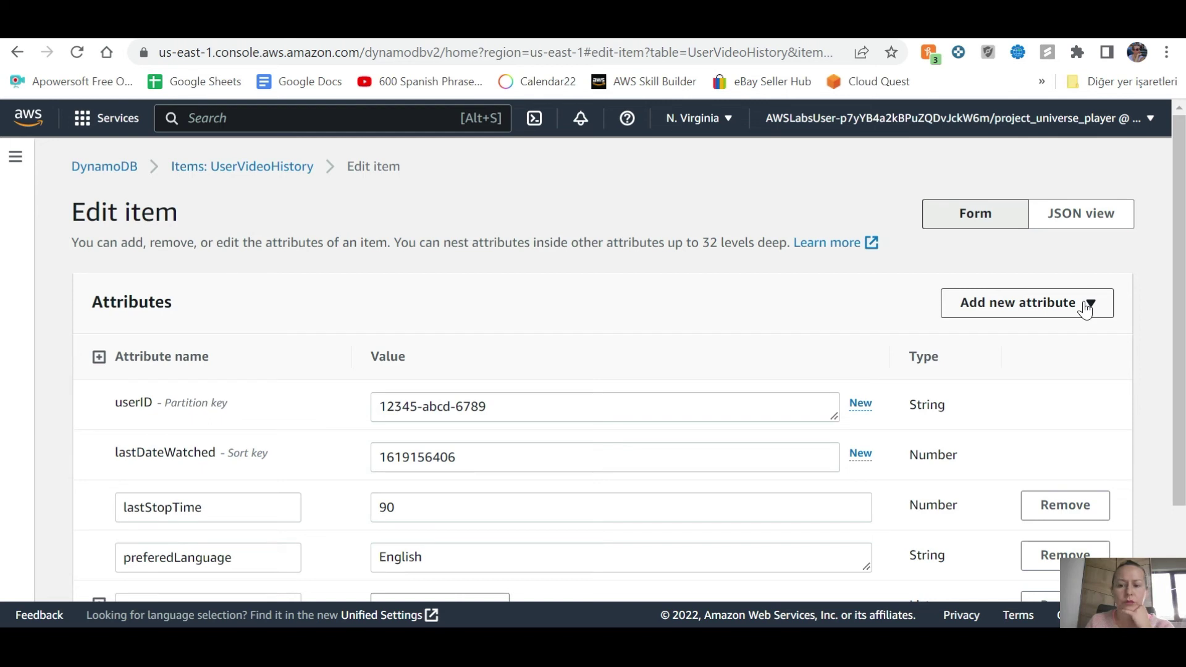
{"action": "left_click", "coordinate": [1086, 309]}
{"action": "left_click", "coordinate": [1019, 360]}
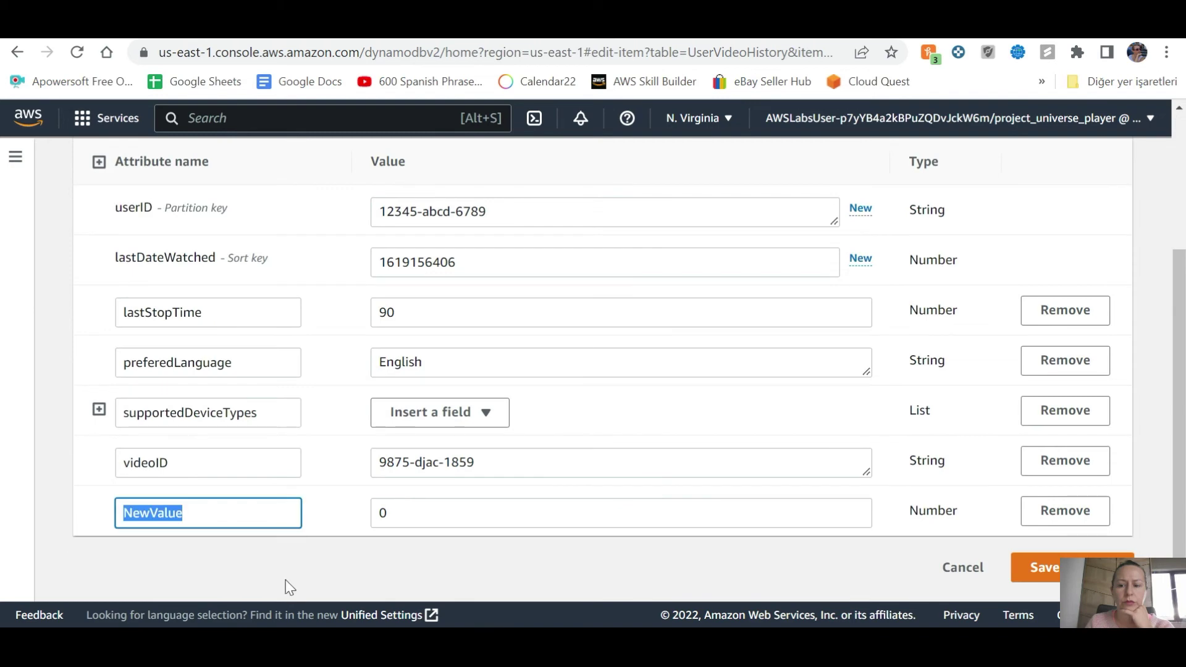